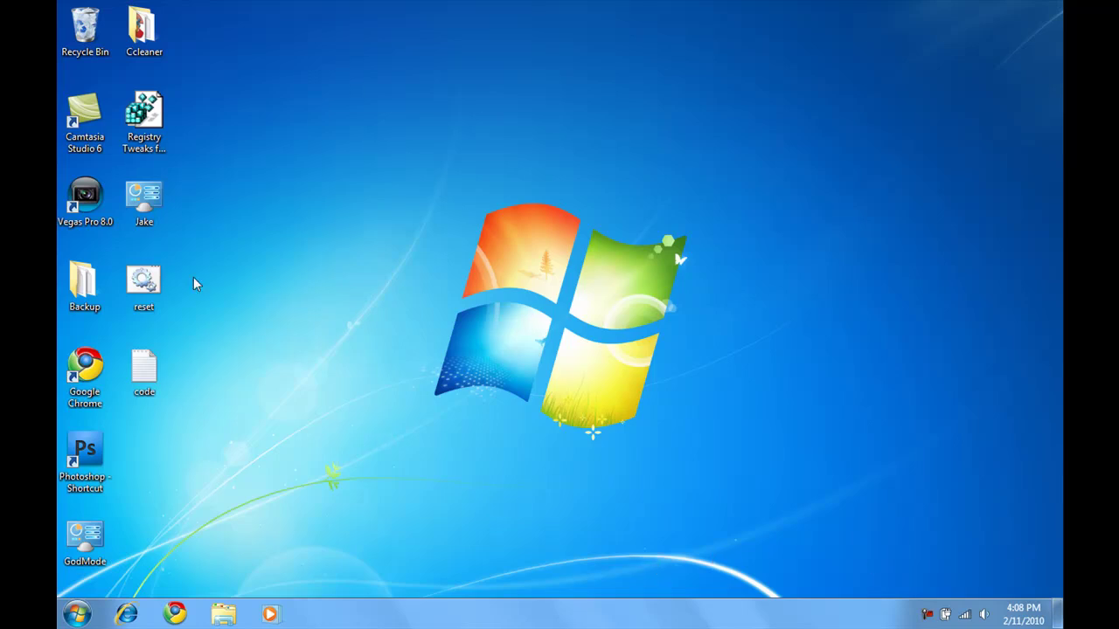
# Step: Open Computer Management for this computer and display its list of Services
pyautogui.click(69, 617)
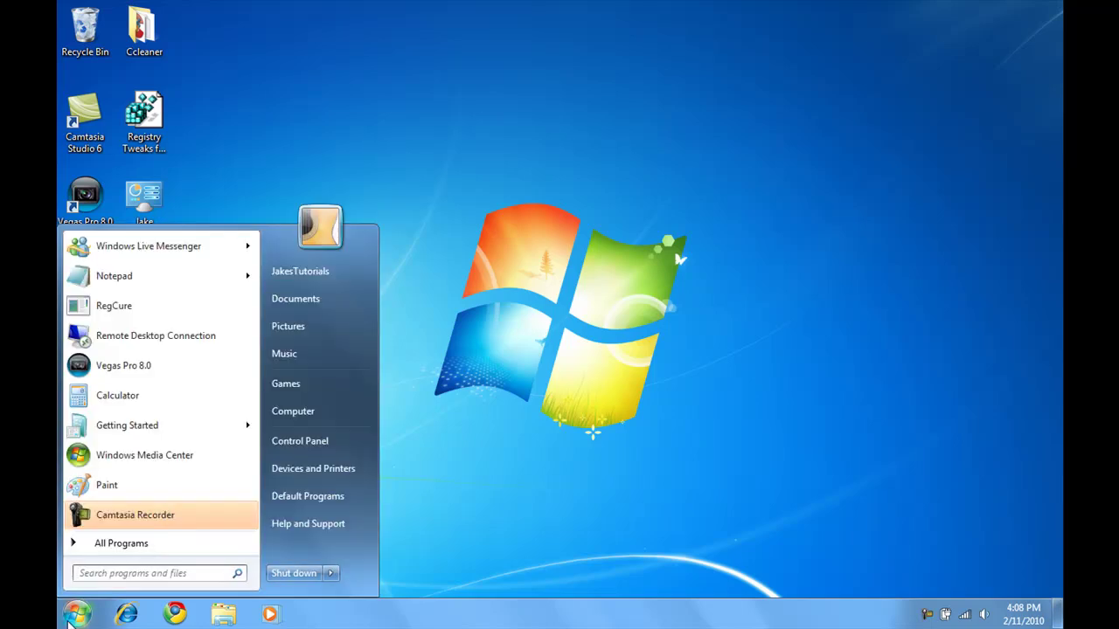
pyautogui.rightClick(296, 416)
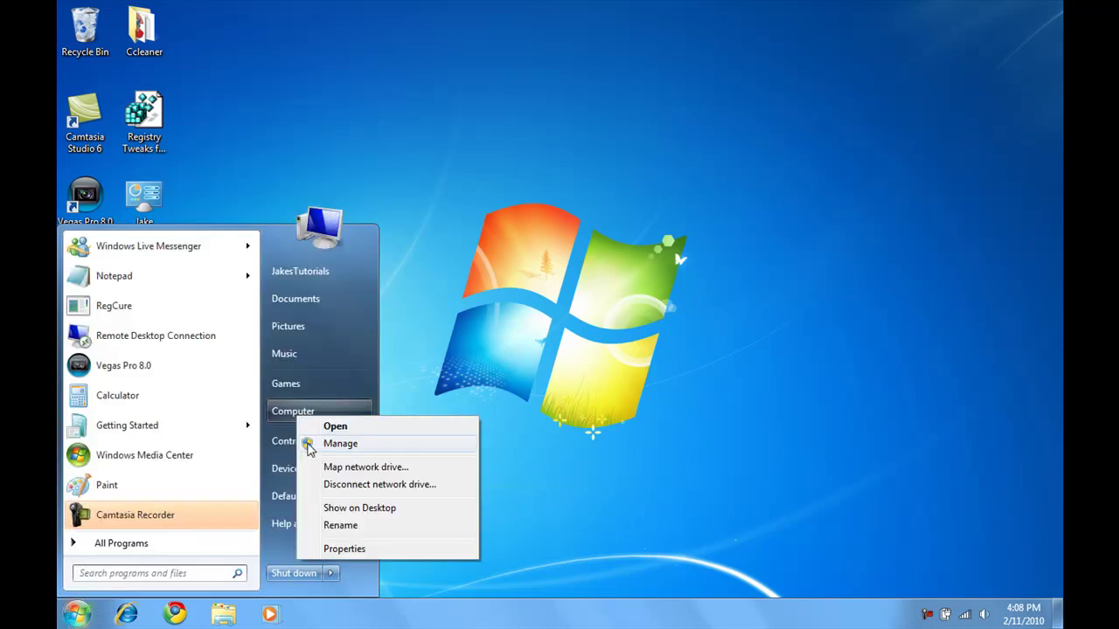
pyautogui.click(308, 445)
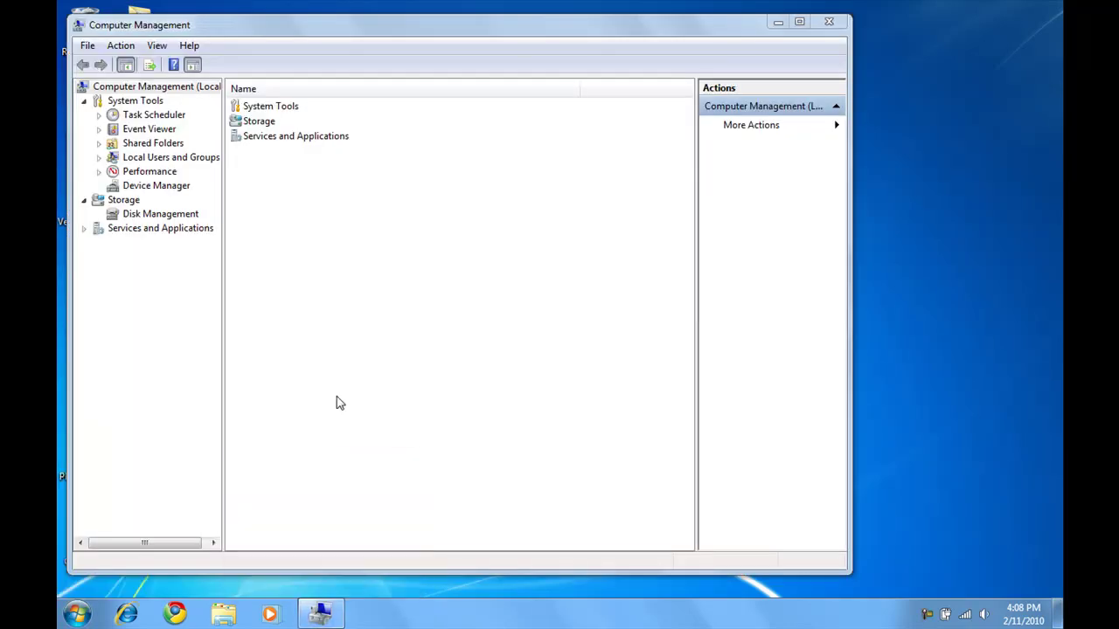
pyautogui.doubleClick(281, 137)
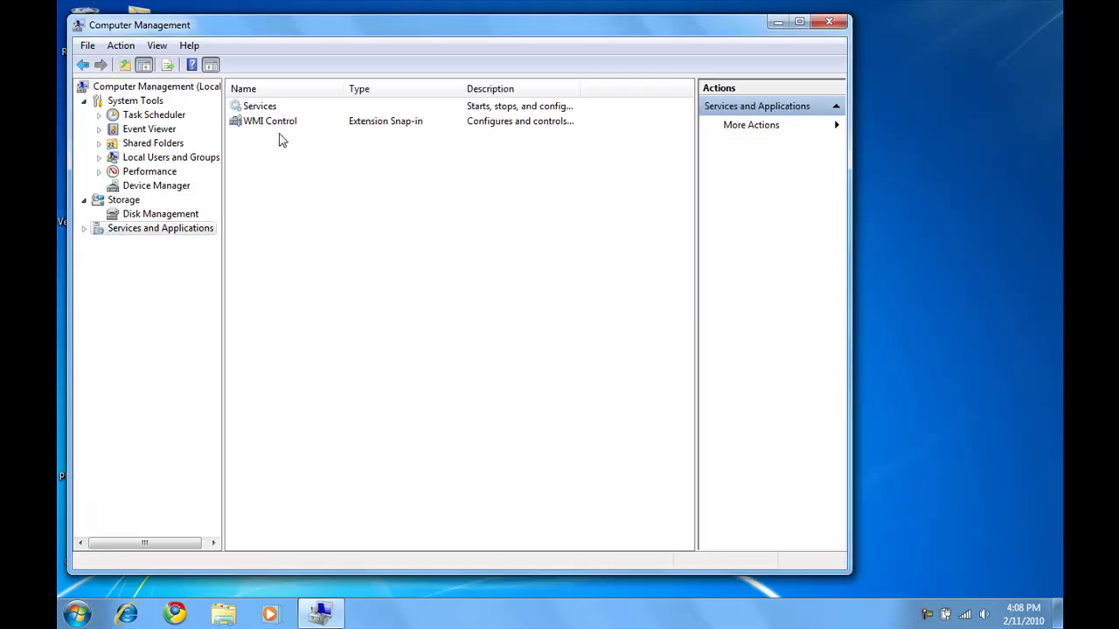
pyautogui.doubleClick(260, 106)
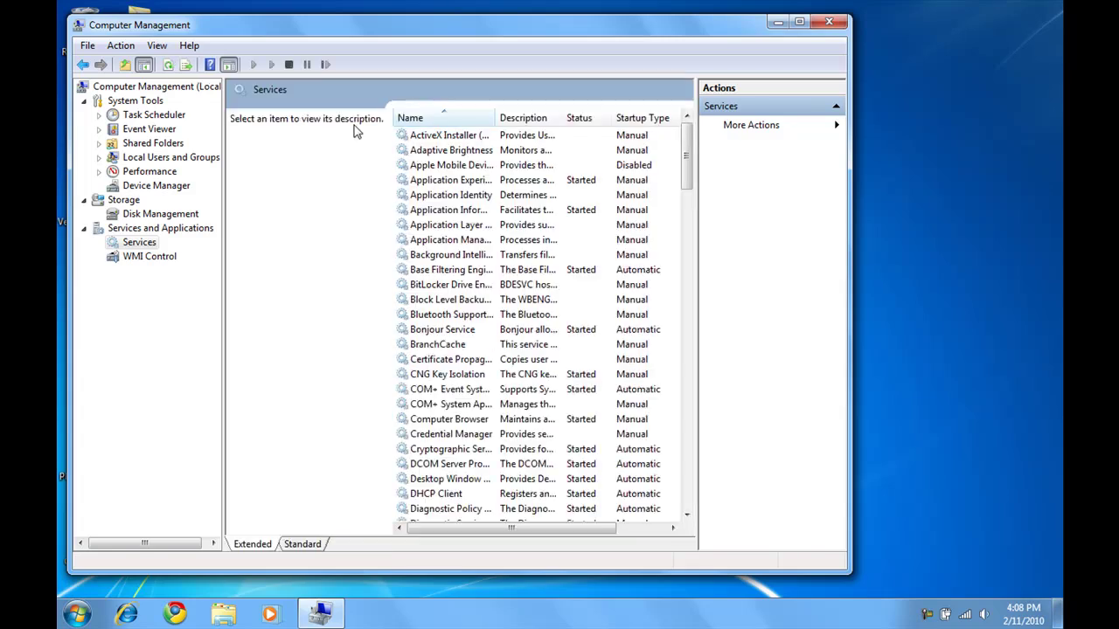
# Step: Set the Windows Search service's startup type to Disabled, apply it and close Computer Management
pyautogui.click(428, 138)
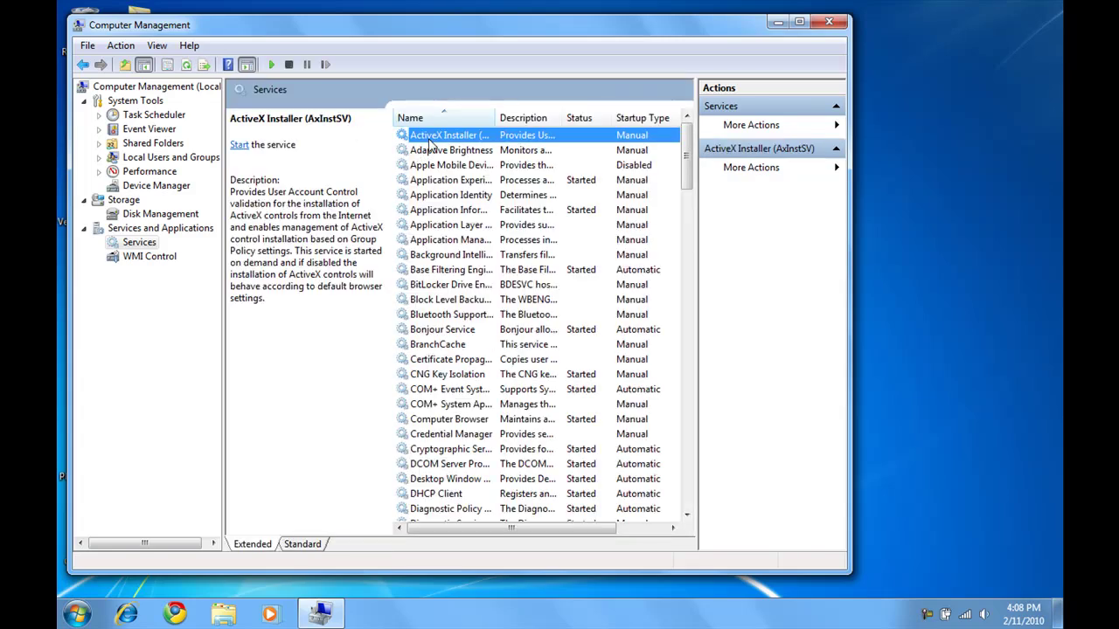
pyautogui.press('w')
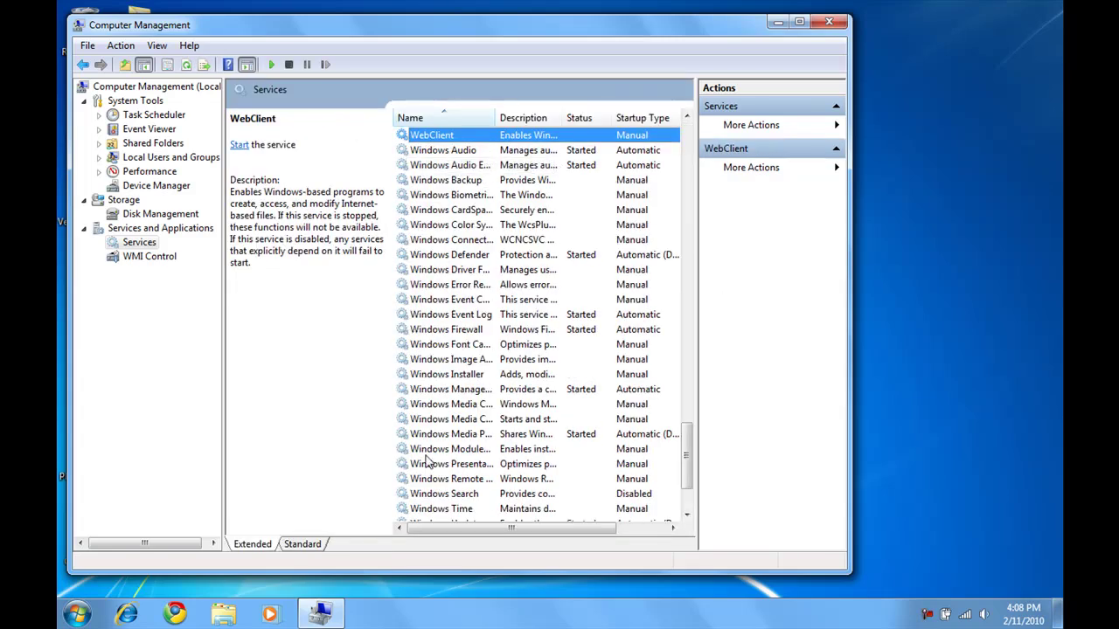
pyautogui.doubleClick(450, 494)
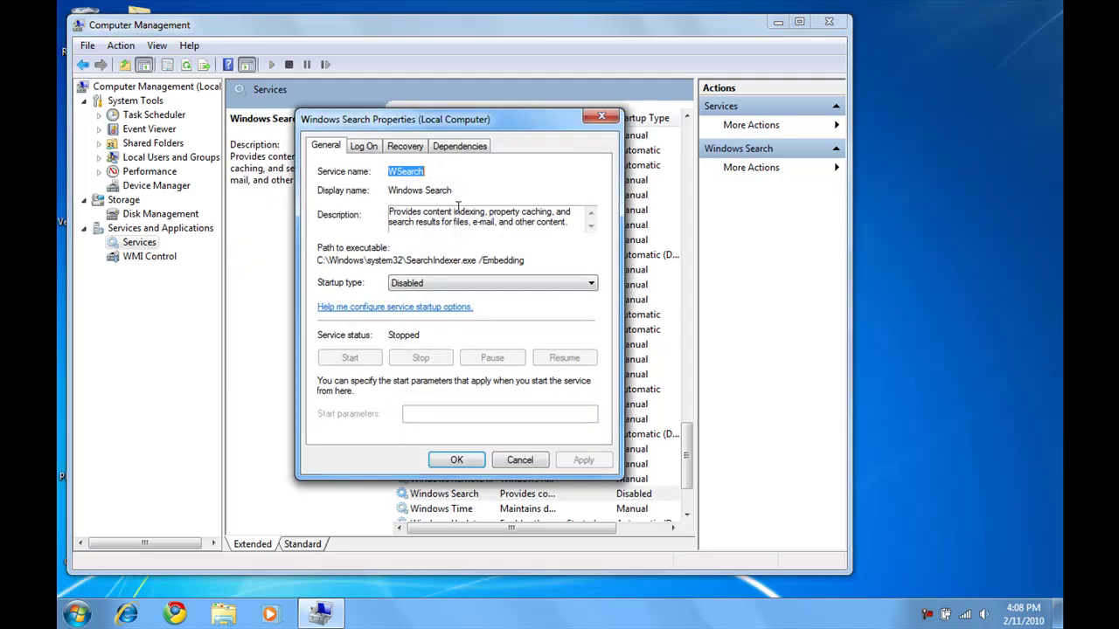
pyautogui.click(415, 282)
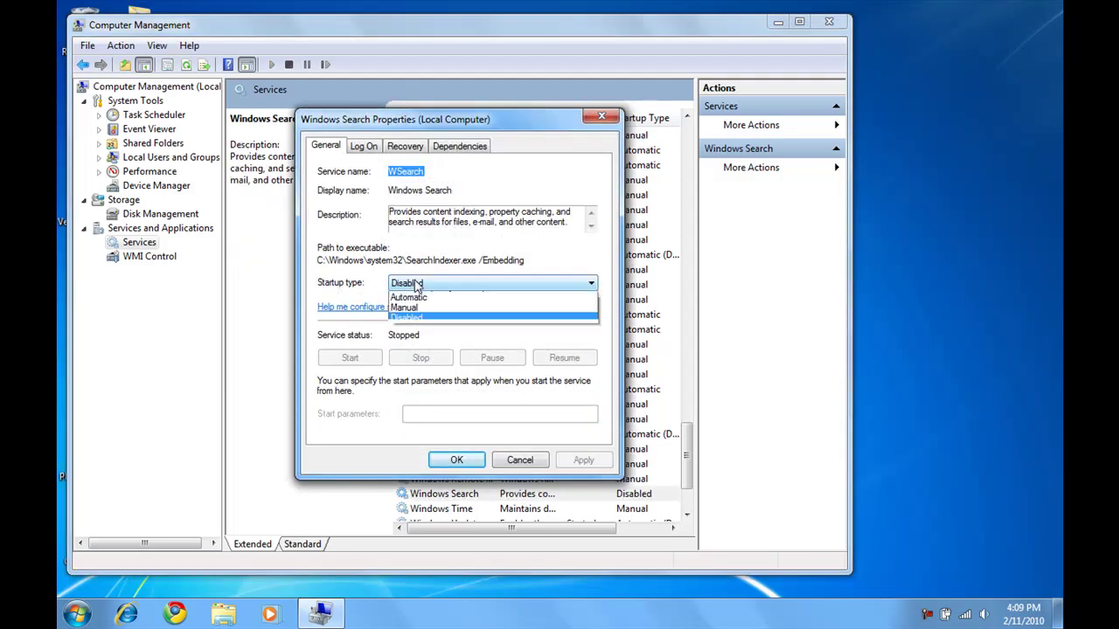
pyautogui.click(416, 331)
pyautogui.click(415, 283)
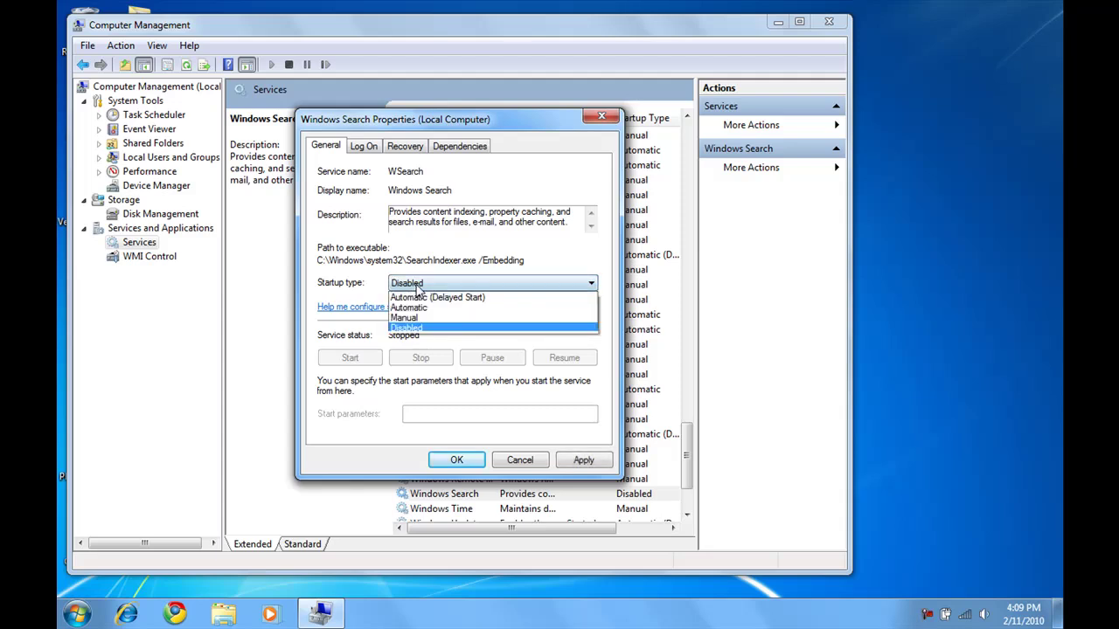
pyautogui.click(418, 297)
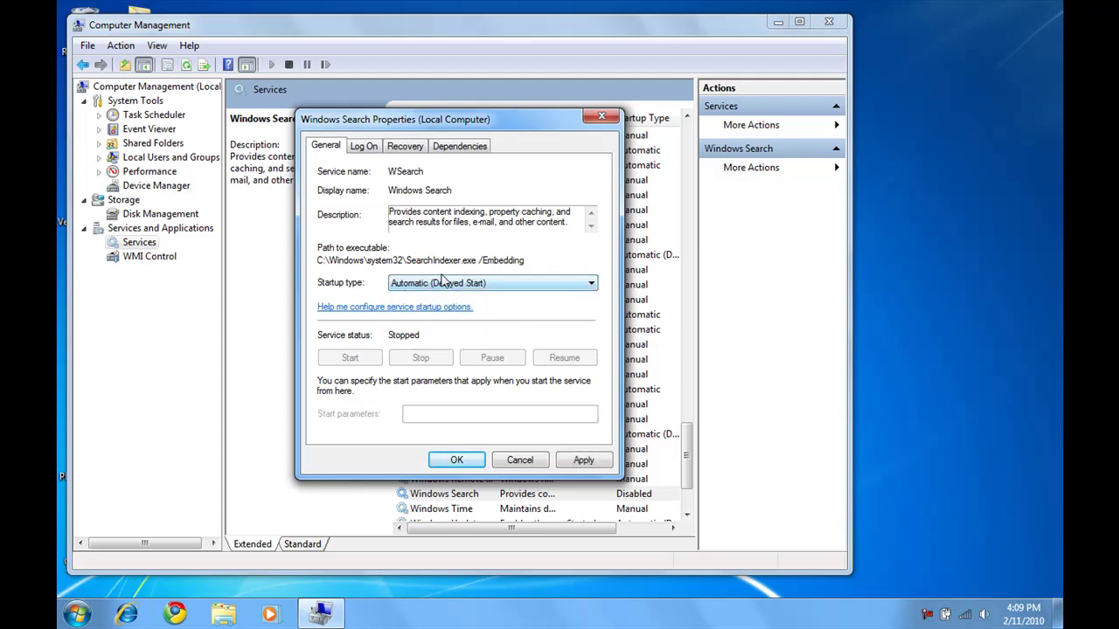
pyautogui.click(458, 290)
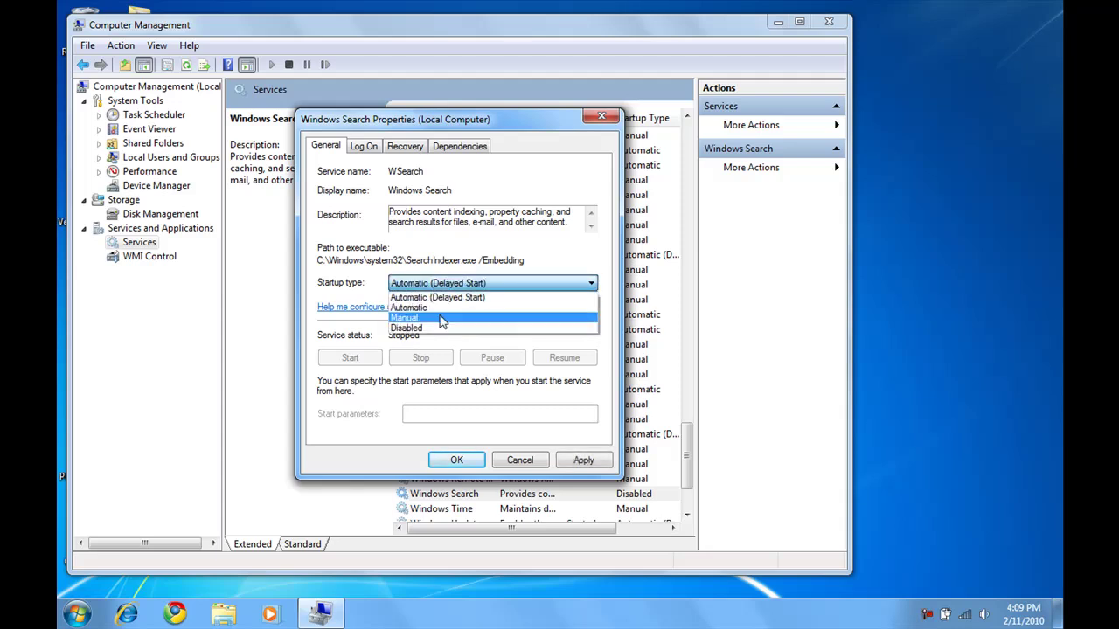
pyautogui.click(442, 331)
pyautogui.click(455, 461)
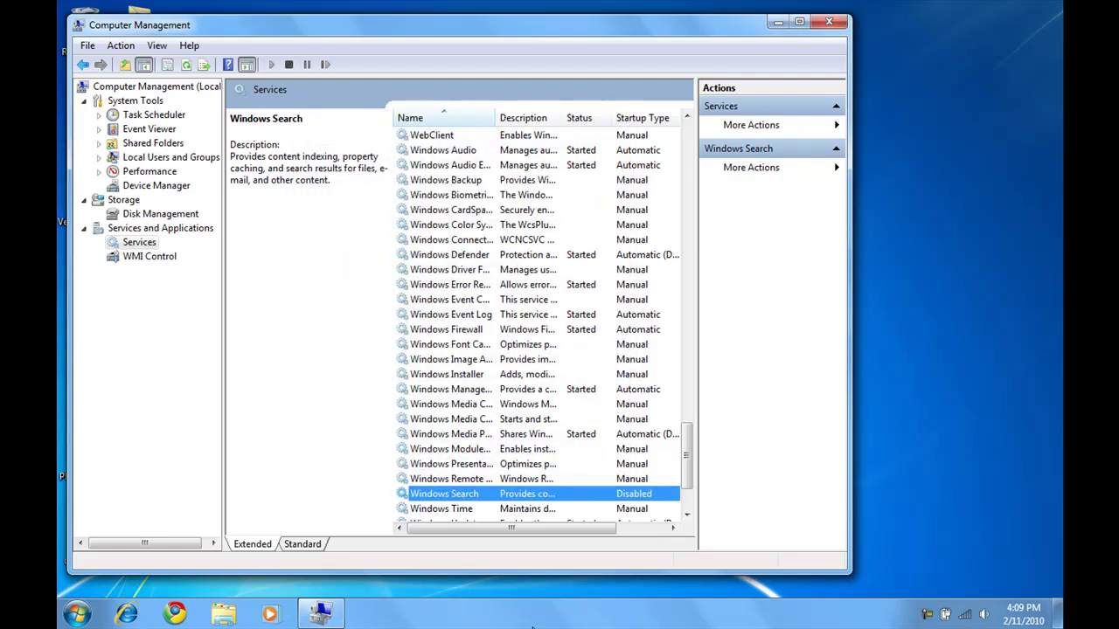
pyautogui.click(827, 21)
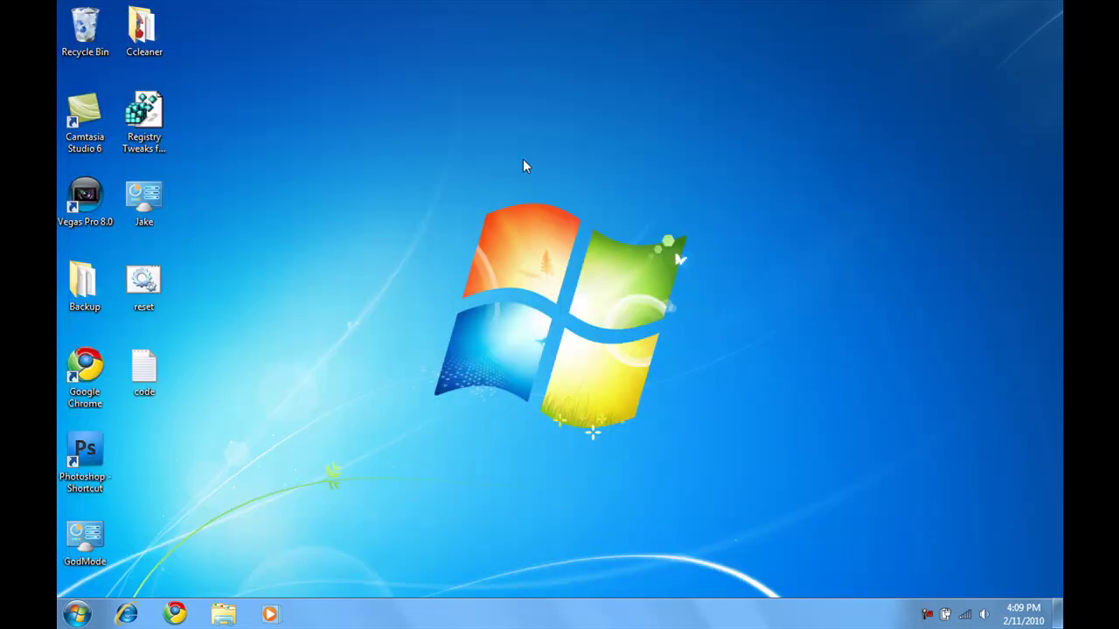
# Step: Open the Performance Options for visual effects from the computer's advanced system settings
pyautogui.click(77, 615)
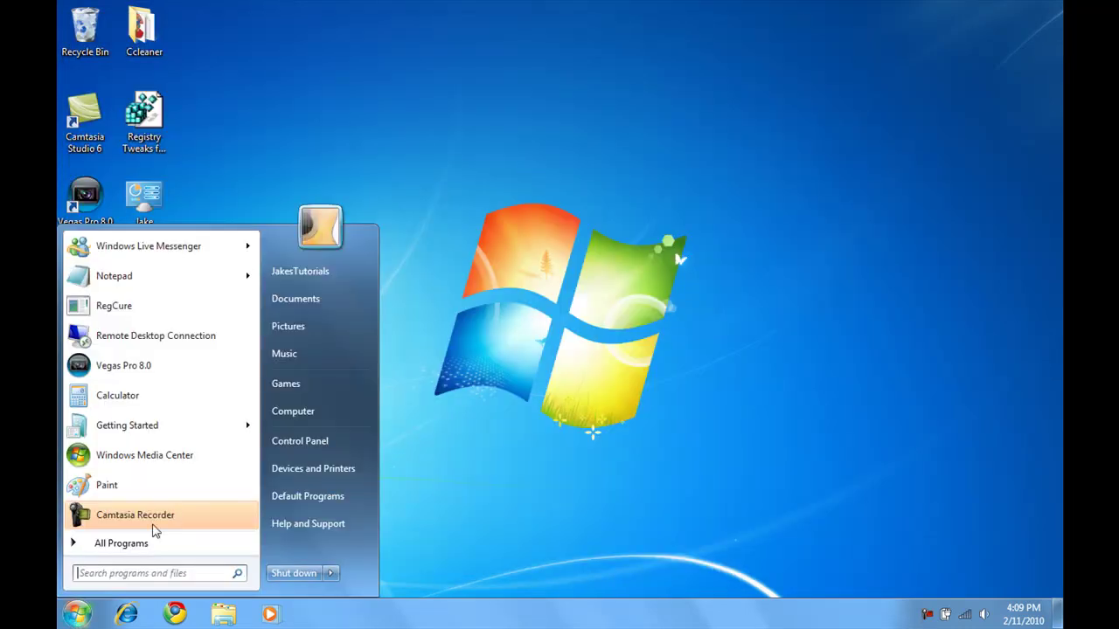
pyautogui.rightClick(293, 412)
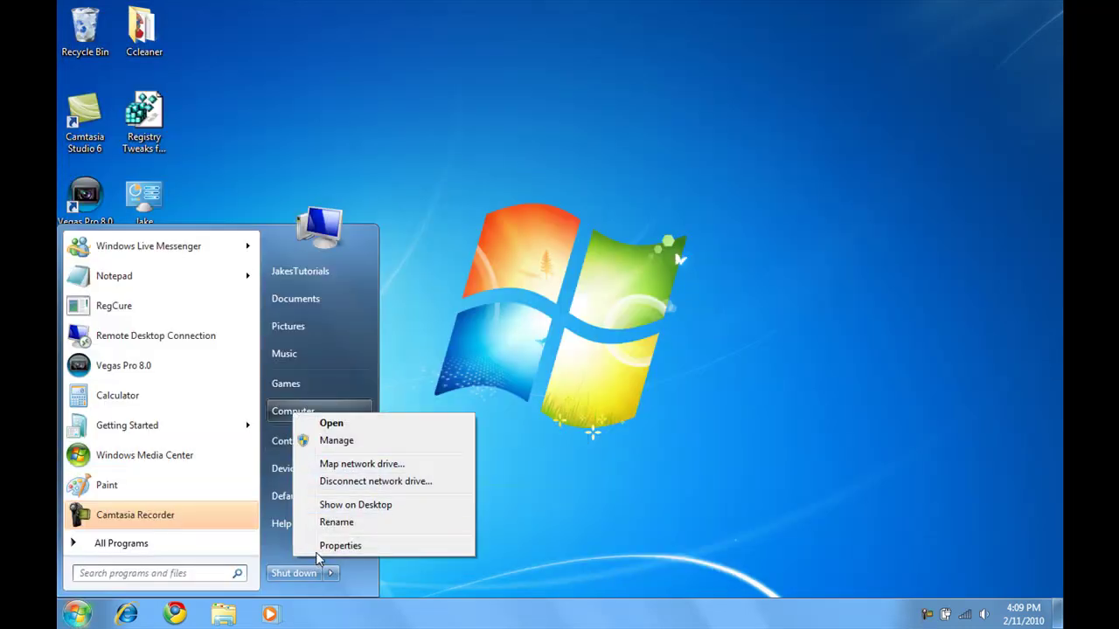
pyautogui.click(328, 544)
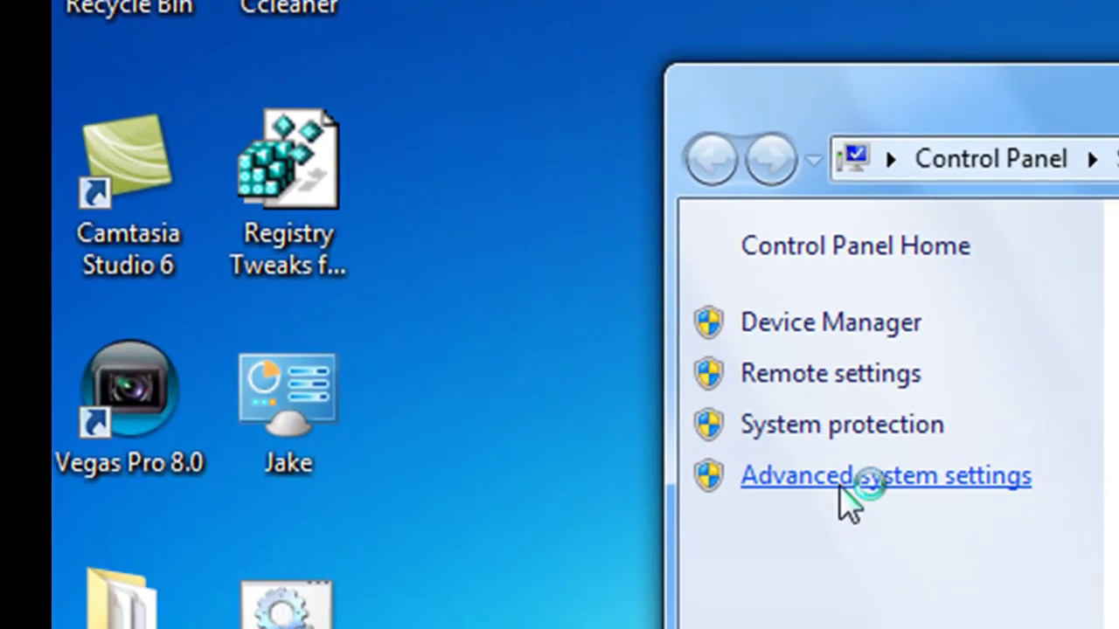
pyautogui.click(841, 486)
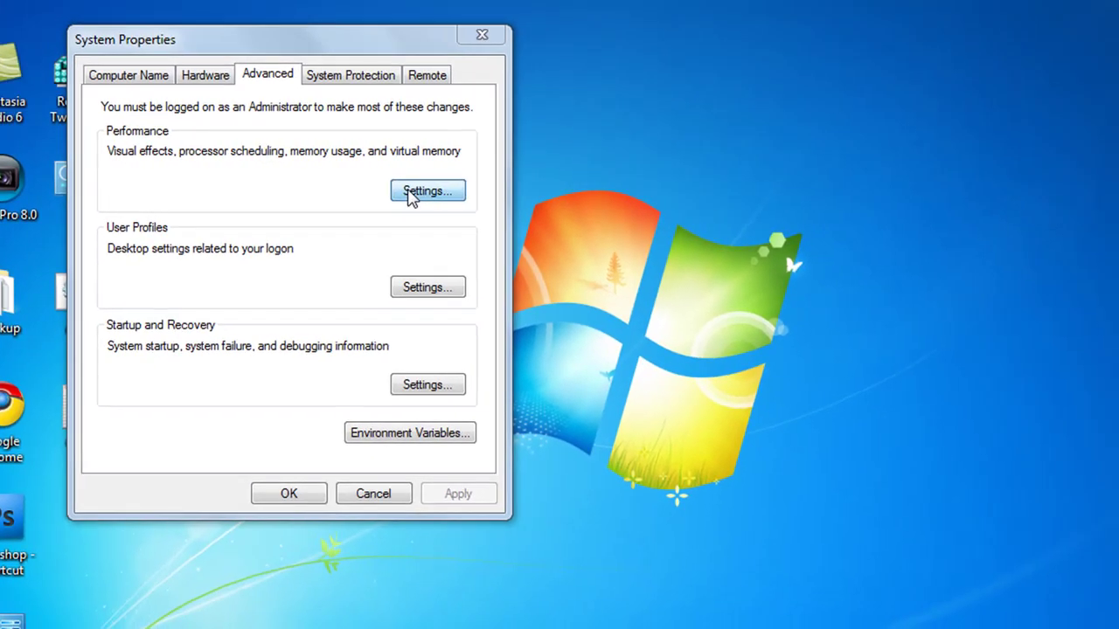
pyautogui.click(463, 198)
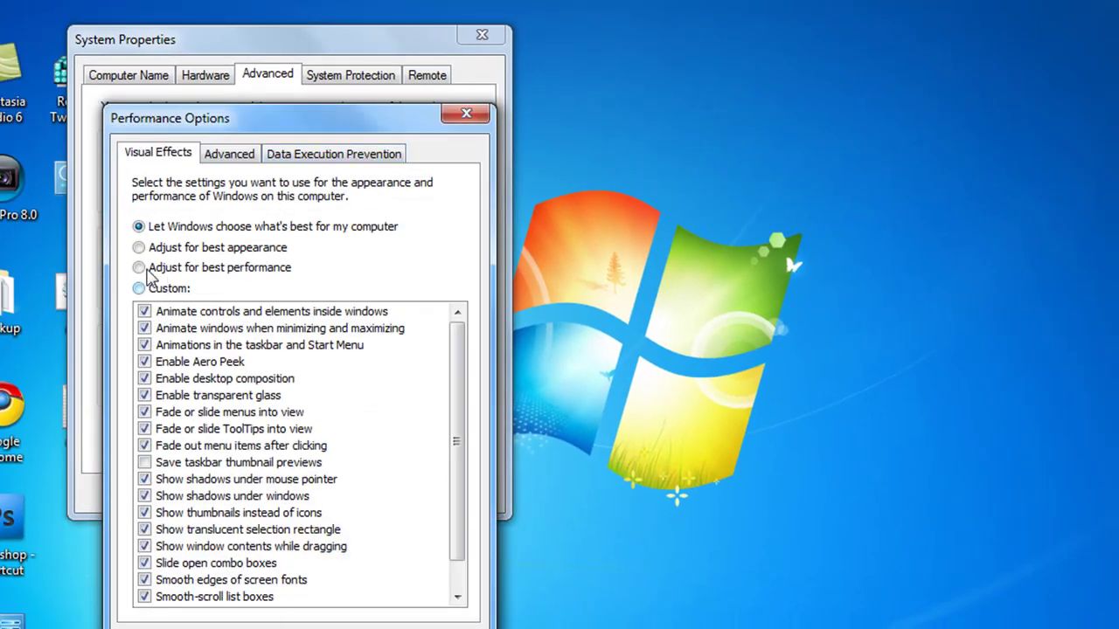
# Step: Try the Adjust for best performance and Custom visual effects options, discard the changes and close System Properties
pyautogui.click(138, 268)
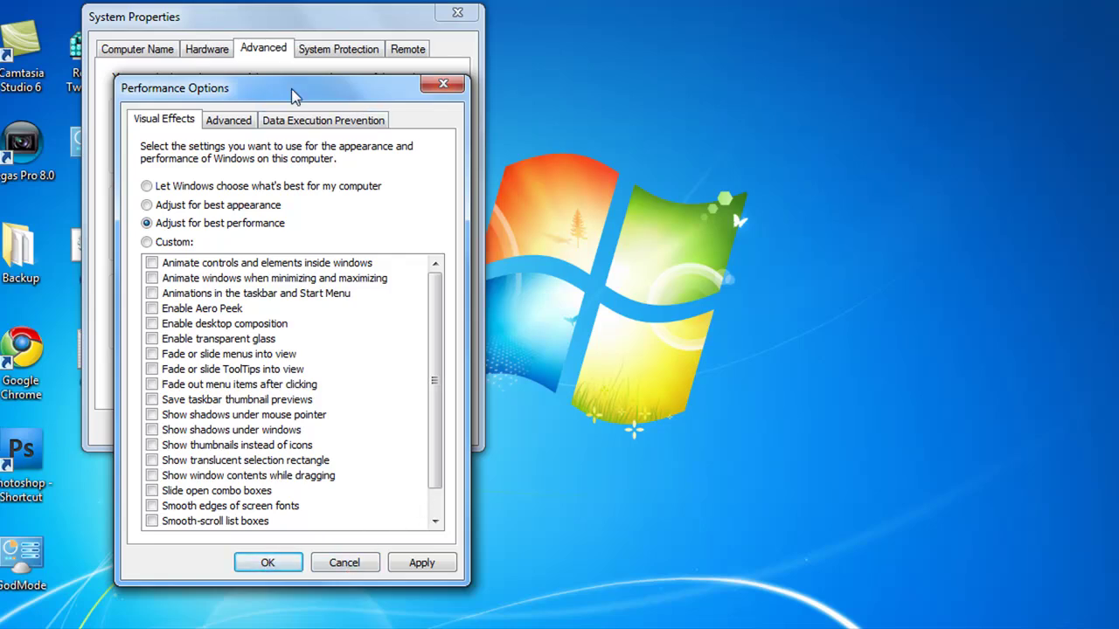
pyautogui.moveTo(331, 89); pyautogui.dragTo(581, 28)
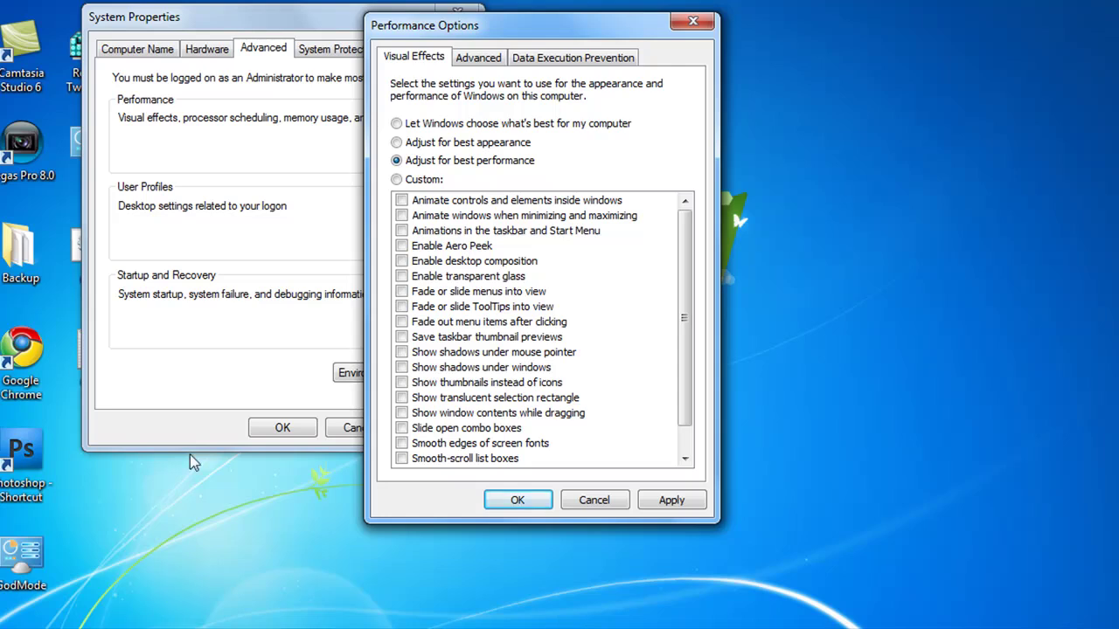
pyautogui.click(427, 181)
pyautogui.scroll(-1, 691, 320)
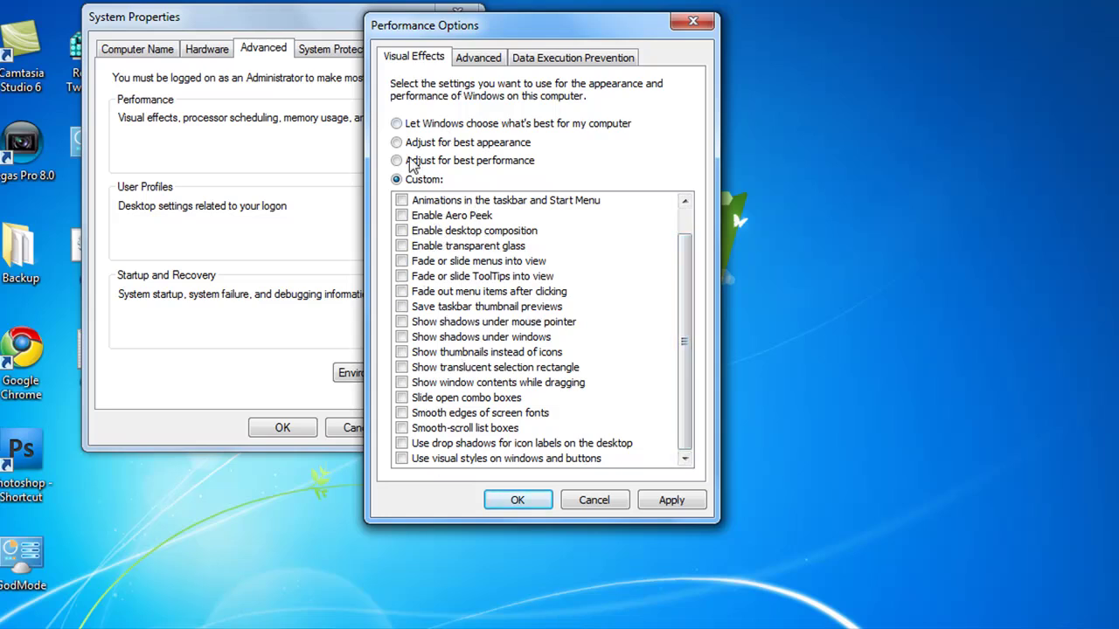
pyautogui.click(593, 500)
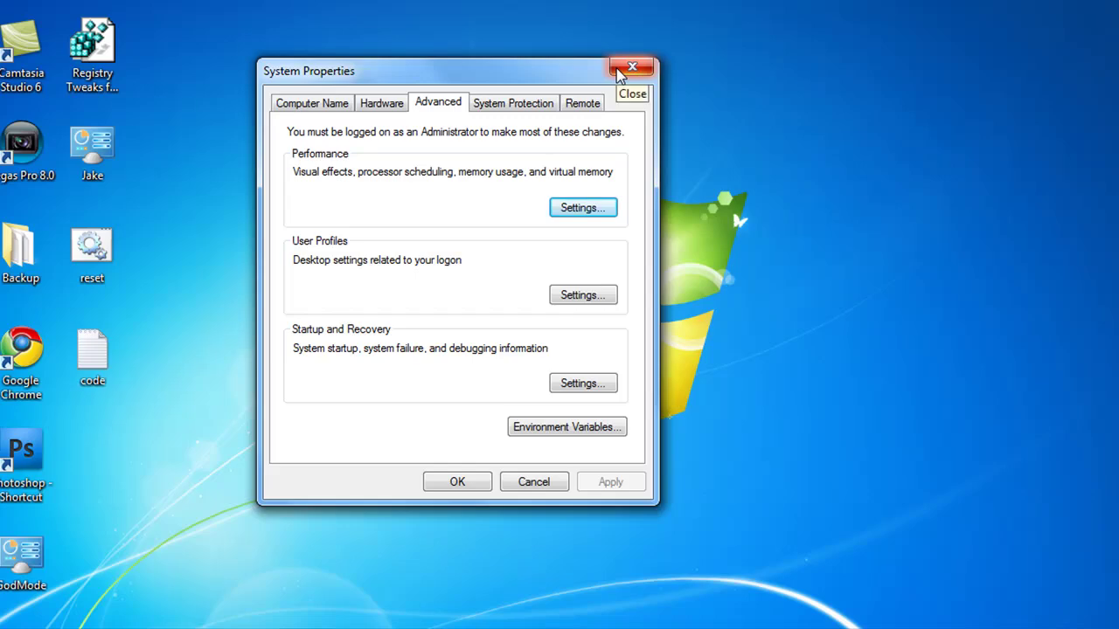
pyautogui.click(617, 74)
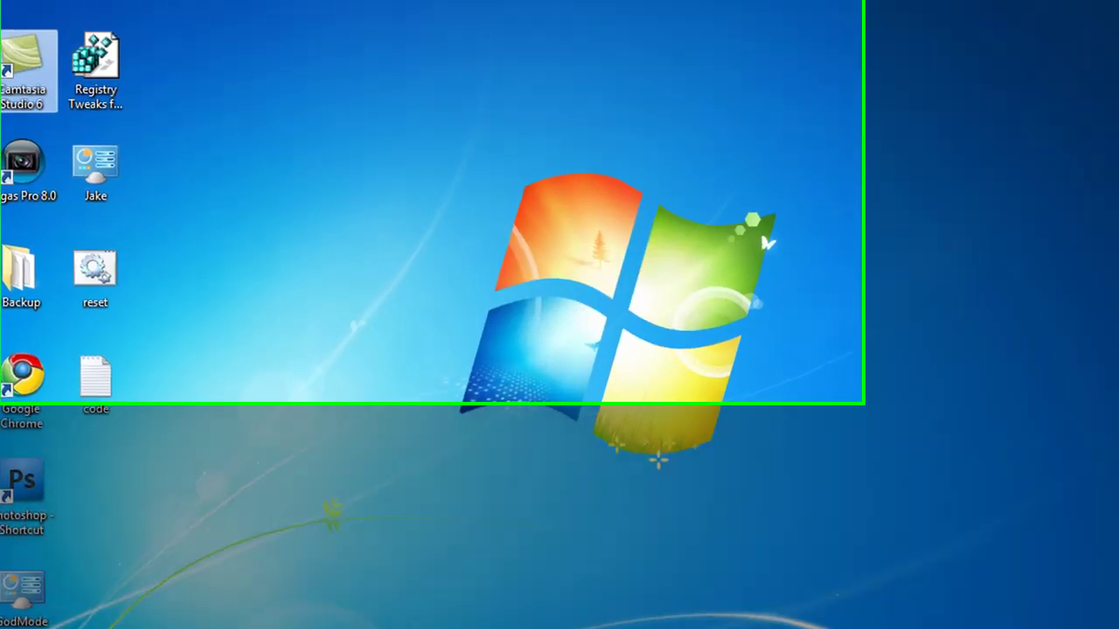
# Step: Open a Computer window and bring up the View settings of its folder options
pyautogui.press('super')
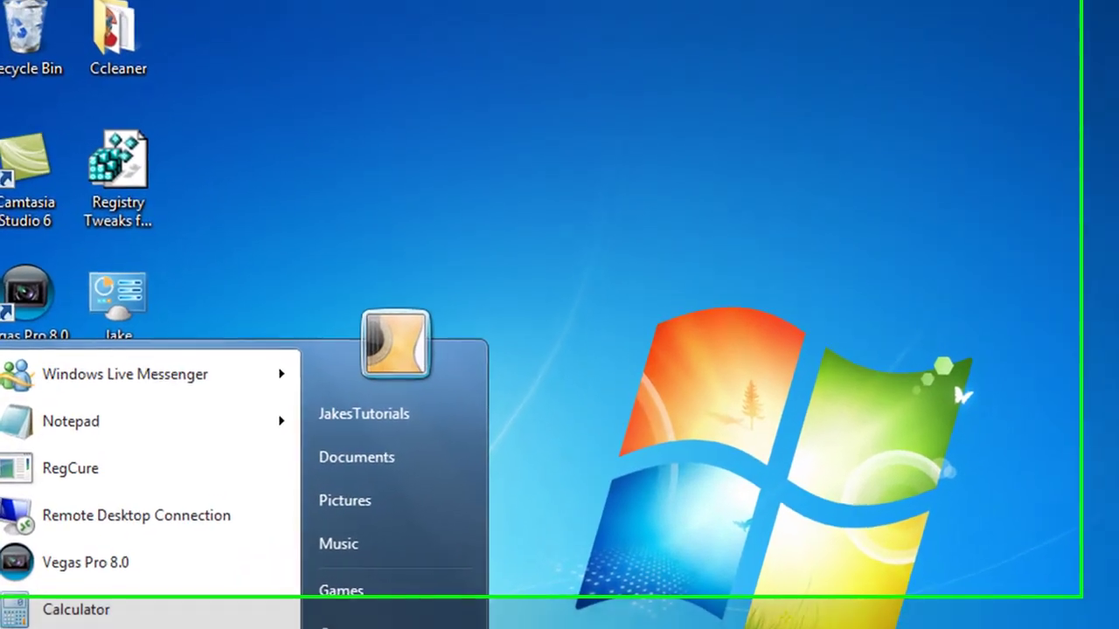
pyautogui.press('super+e')
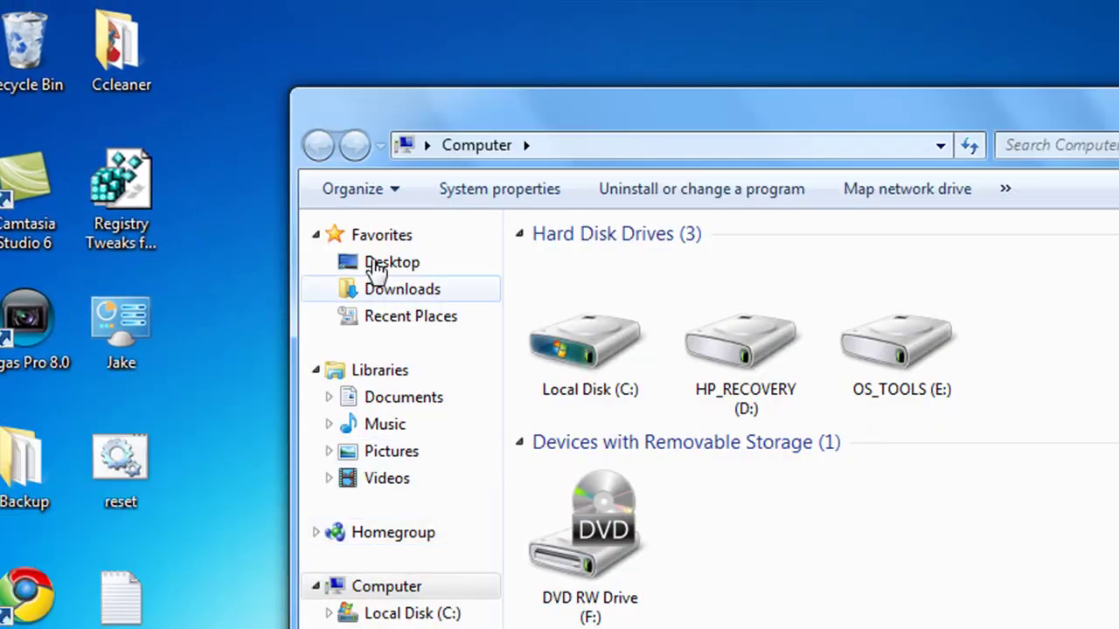
pyautogui.click(364, 194)
pyautogui.click(369, 444)
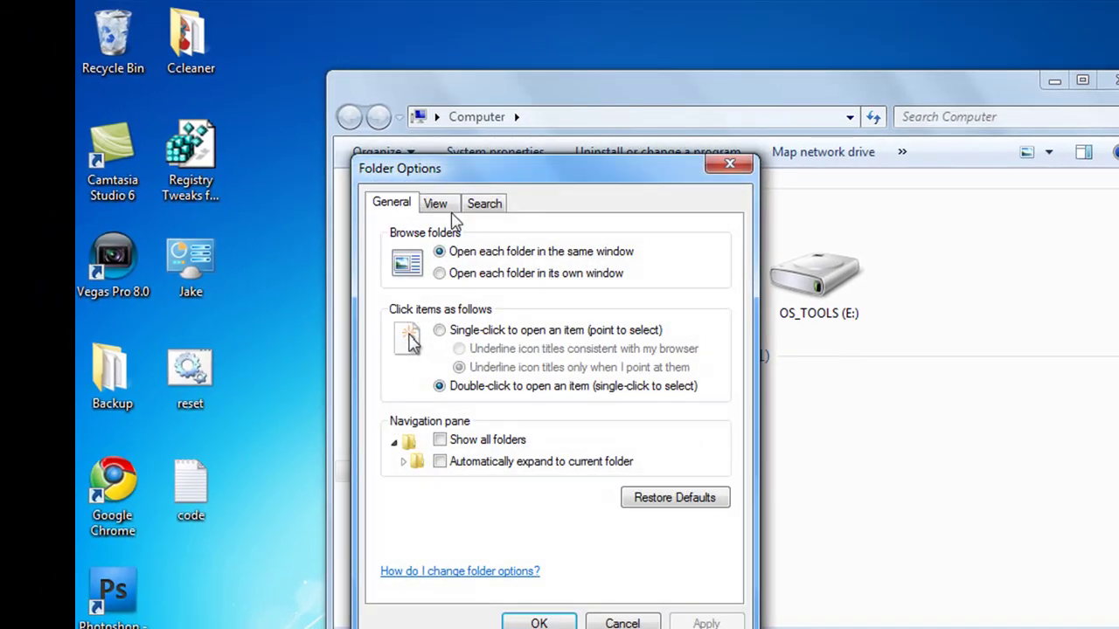
pyautogui.click(446, 208)
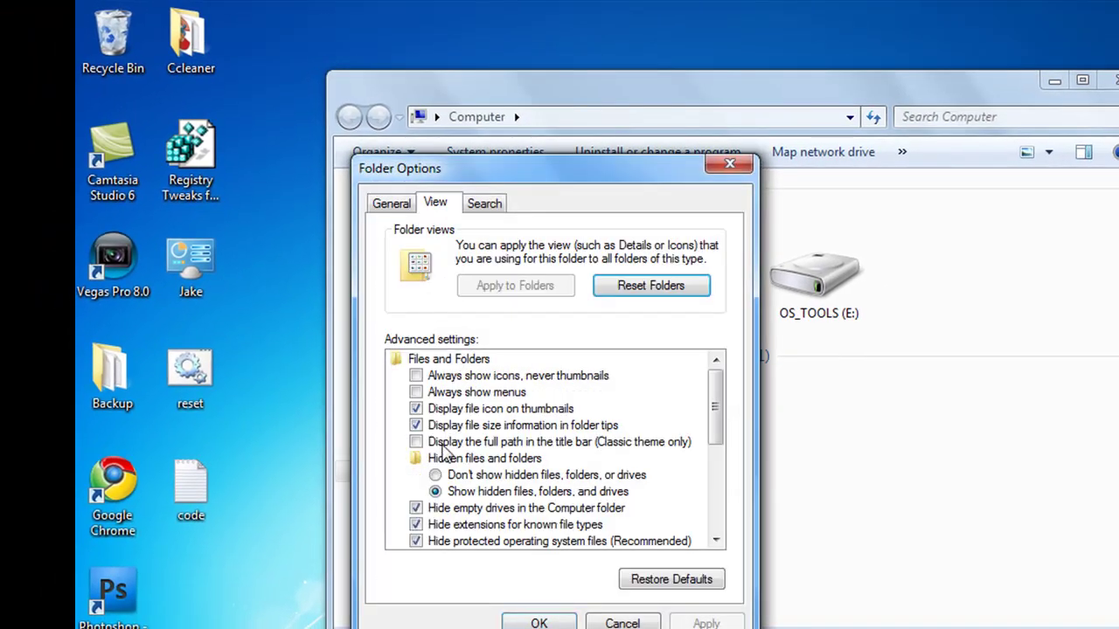
pyautogui.click(445, 475)
pyautogui.click(451, 508)
pyautogui.click(456, 492)
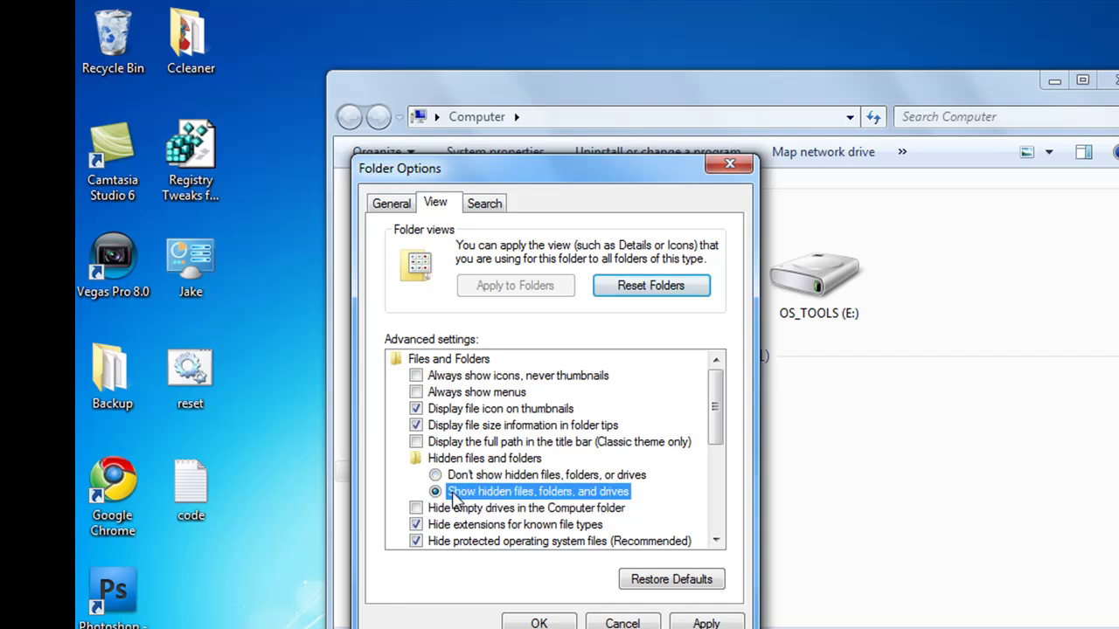
pyautogui.click(470, 511)
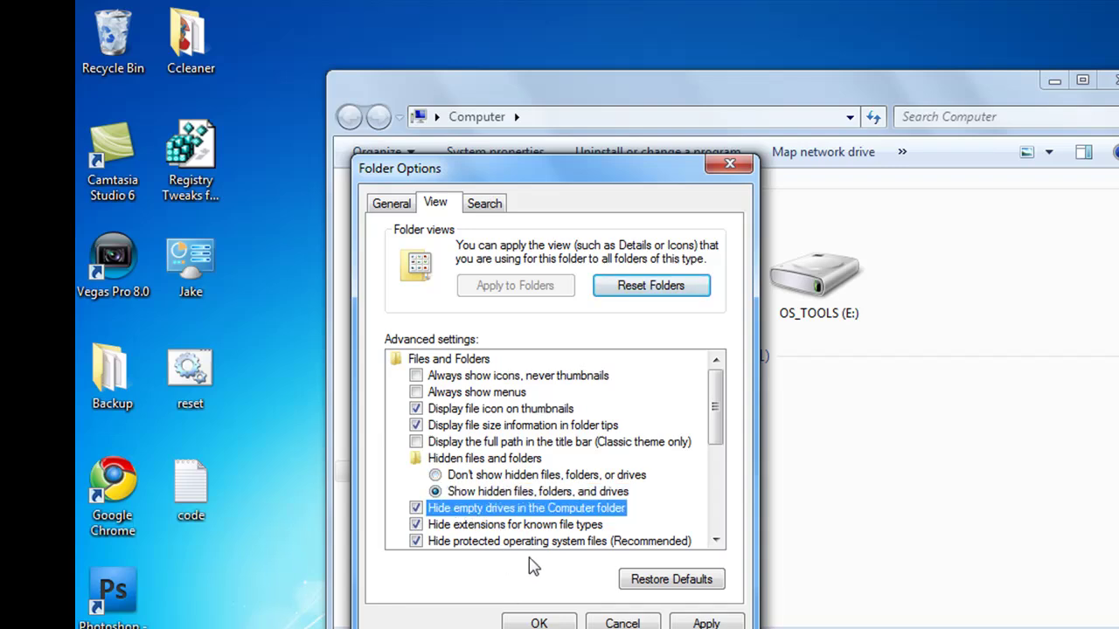
pyautogui.click(603, 621)
# Step: Set the folder options to show hidden files, folders, and drives, and close the Computer window
pyautogui.click(402, 154)
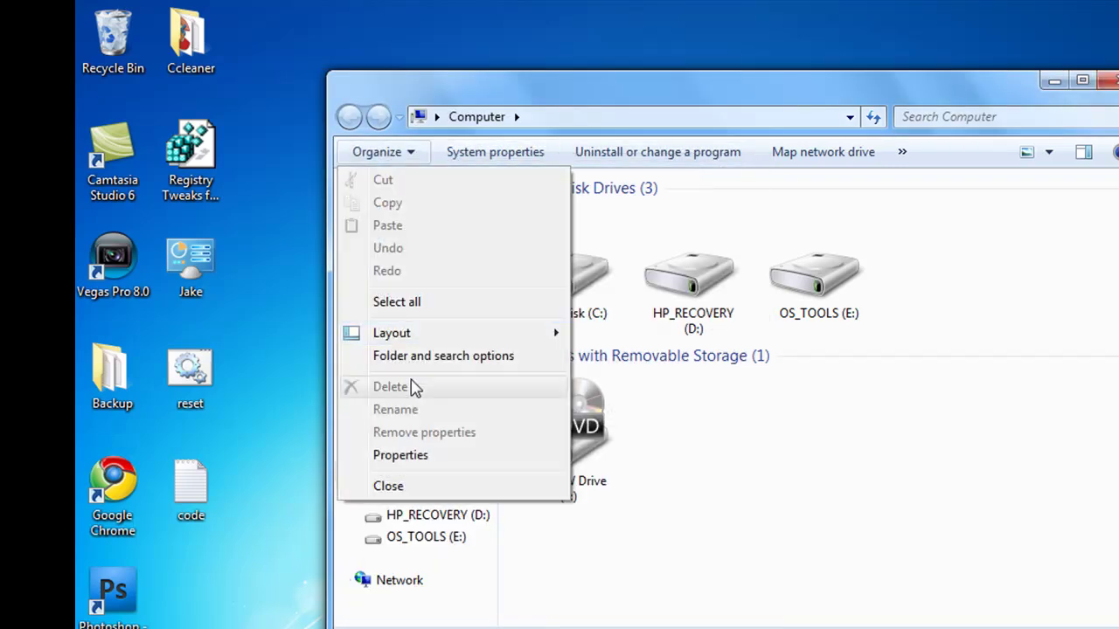
pyautogui.click(411, 370)
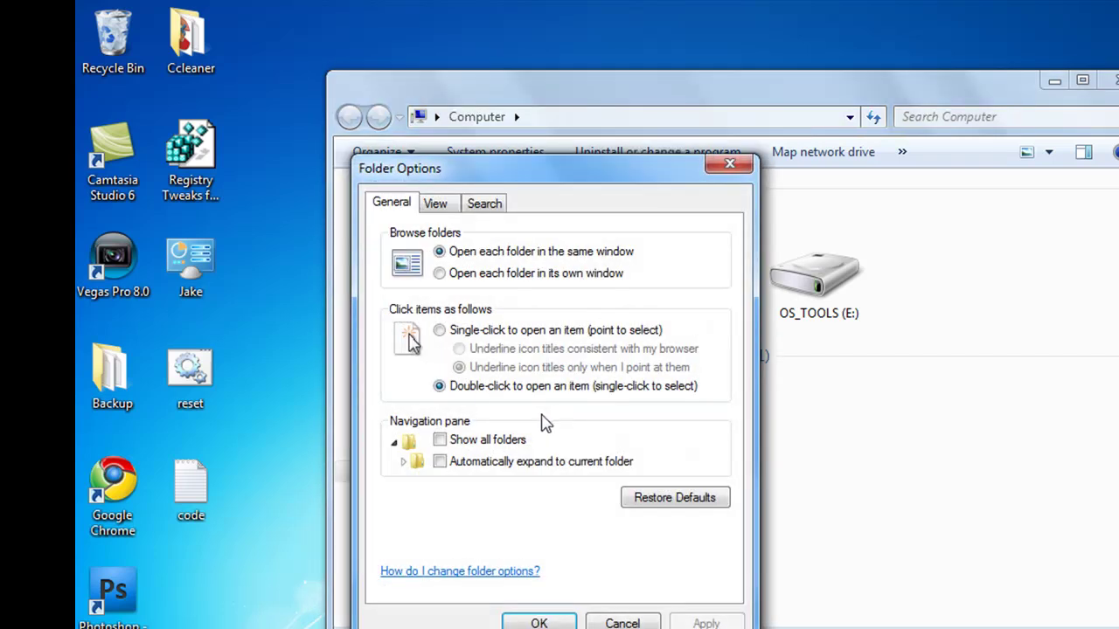
pyautogui.click(436, 206)
pyautogui.click(437, 493)
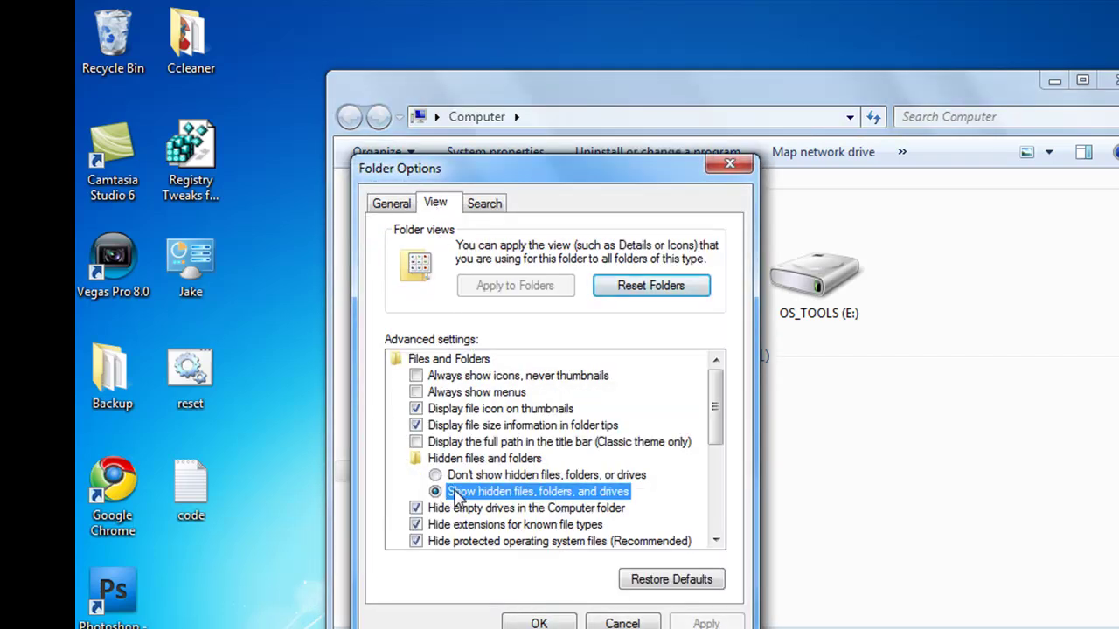
pyautogui.click(549, 622)
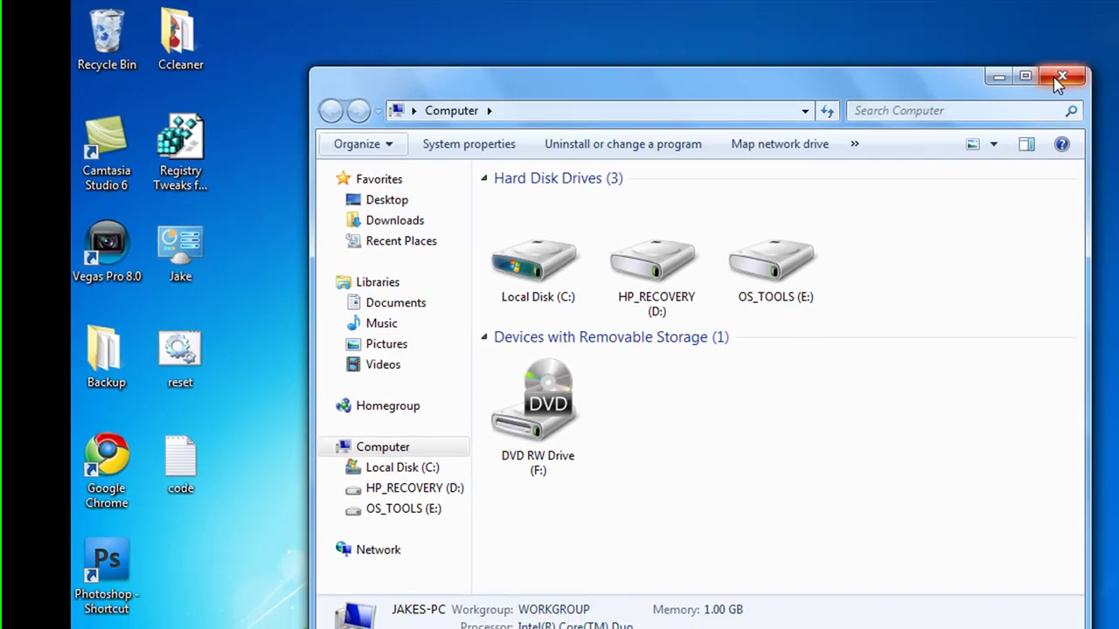
pyautogui.click(1108, 82)
pyautogui.click(102, 628)
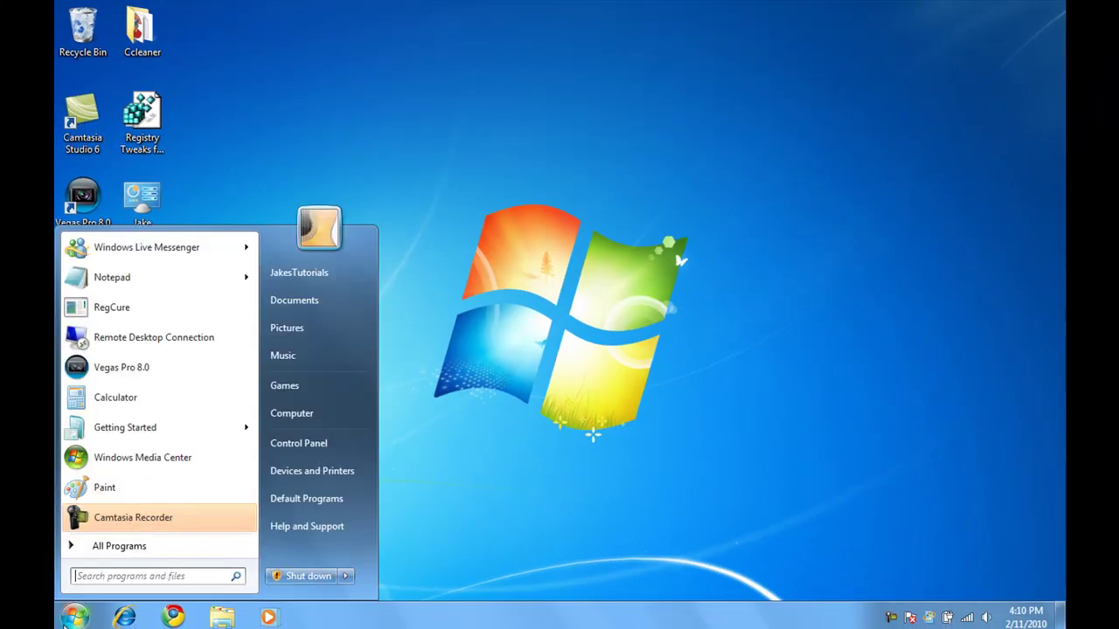
pyautogui.click(299, 444)
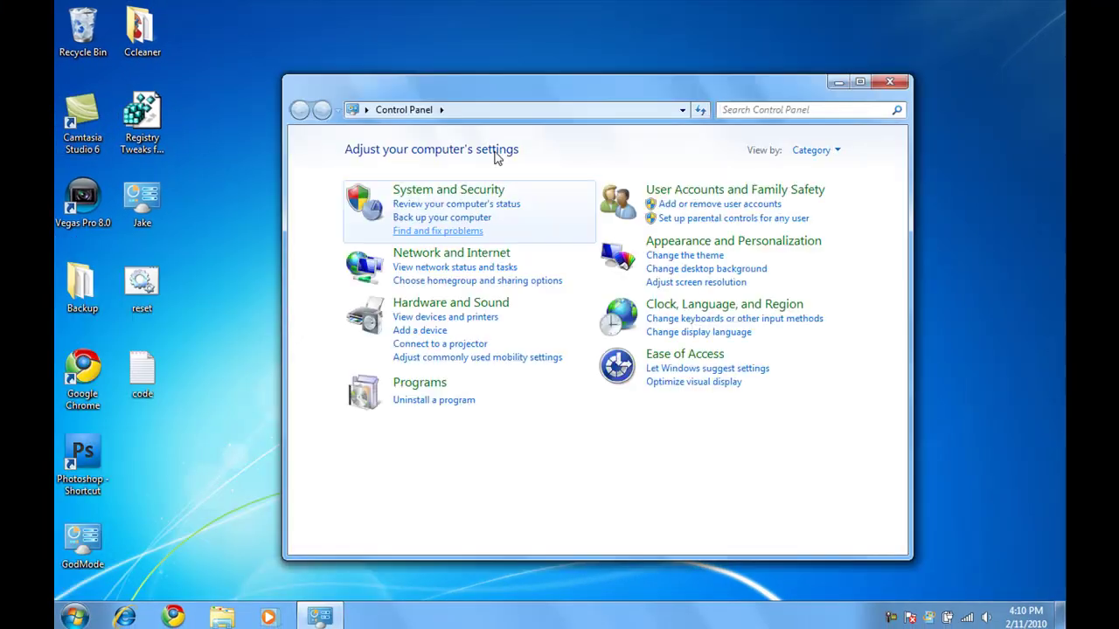
pyautogui.click(409, 385)
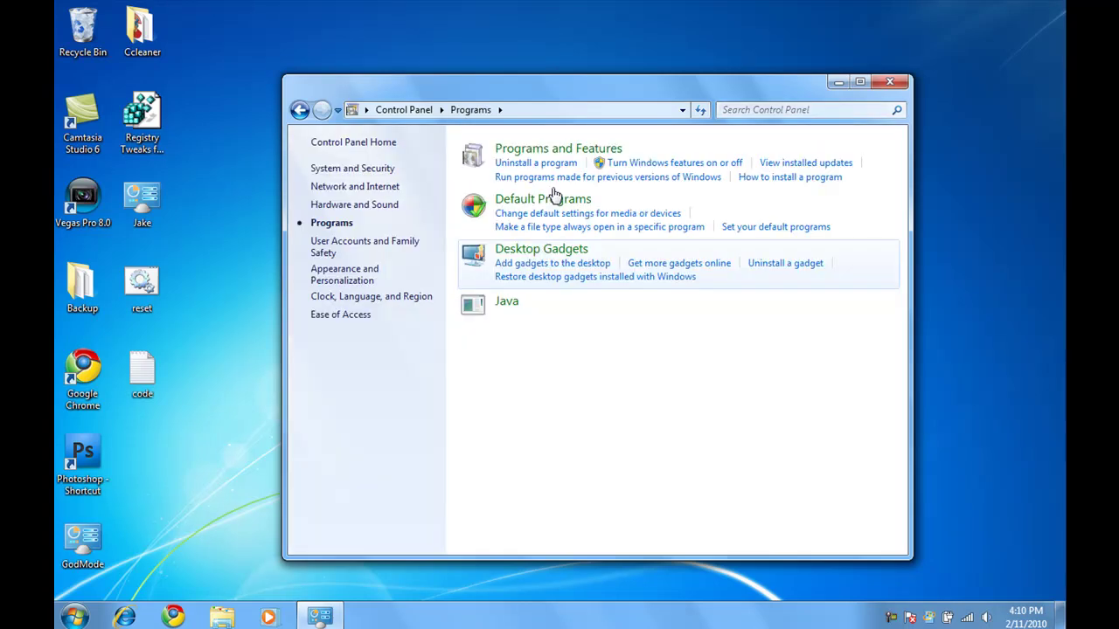
pyautogui.click(633, 165)
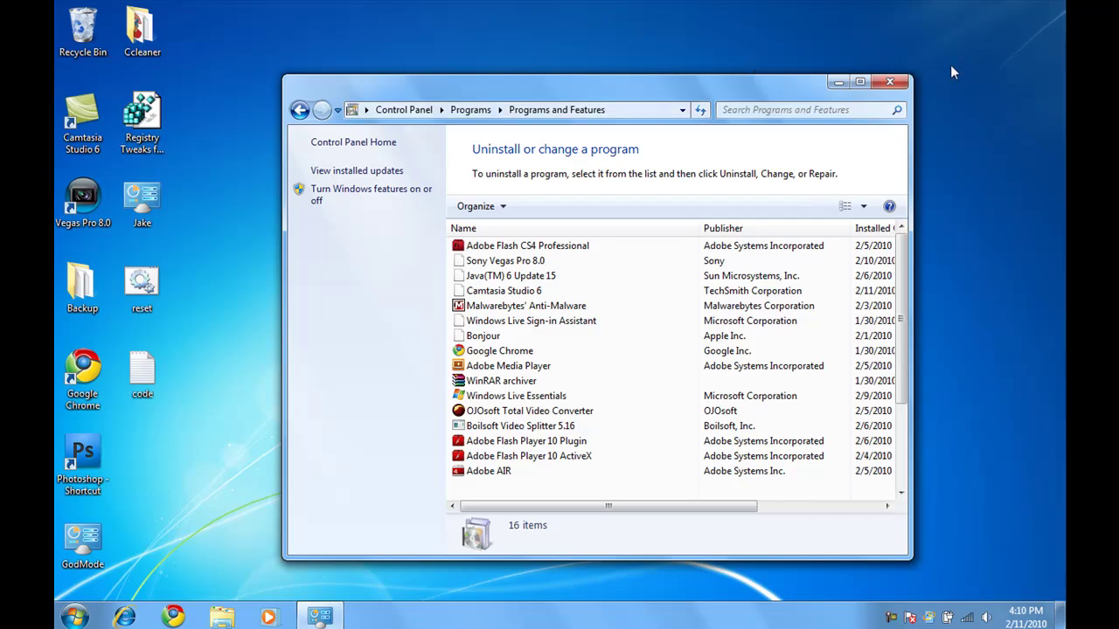
pyautogui.click(903, 80)
# Step: Open the dialog for turning Windows features on or off from the Control Panel's Programs category, and close the Control Panel window
pyautogui.click(74, 616)
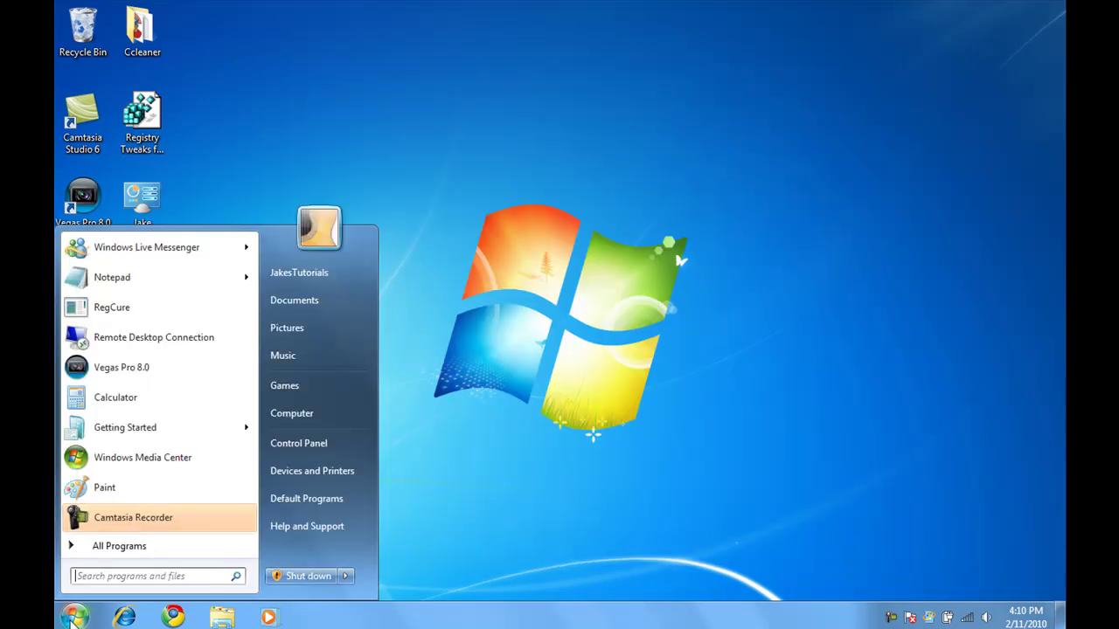
pyautogui.click(300, 443)
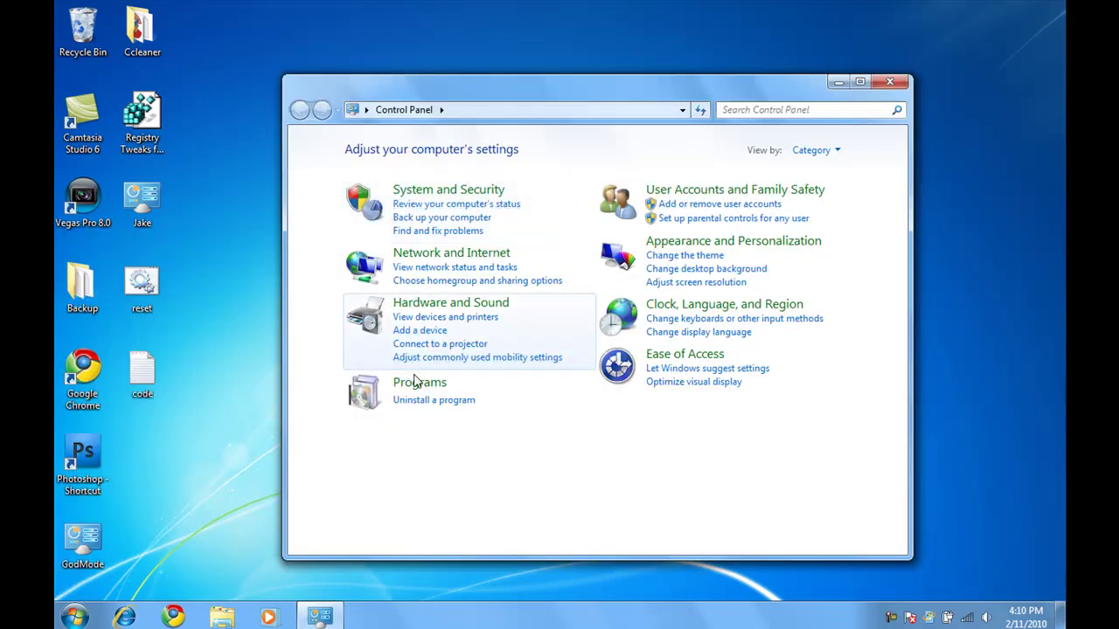
pyautogui.click(424, 381)
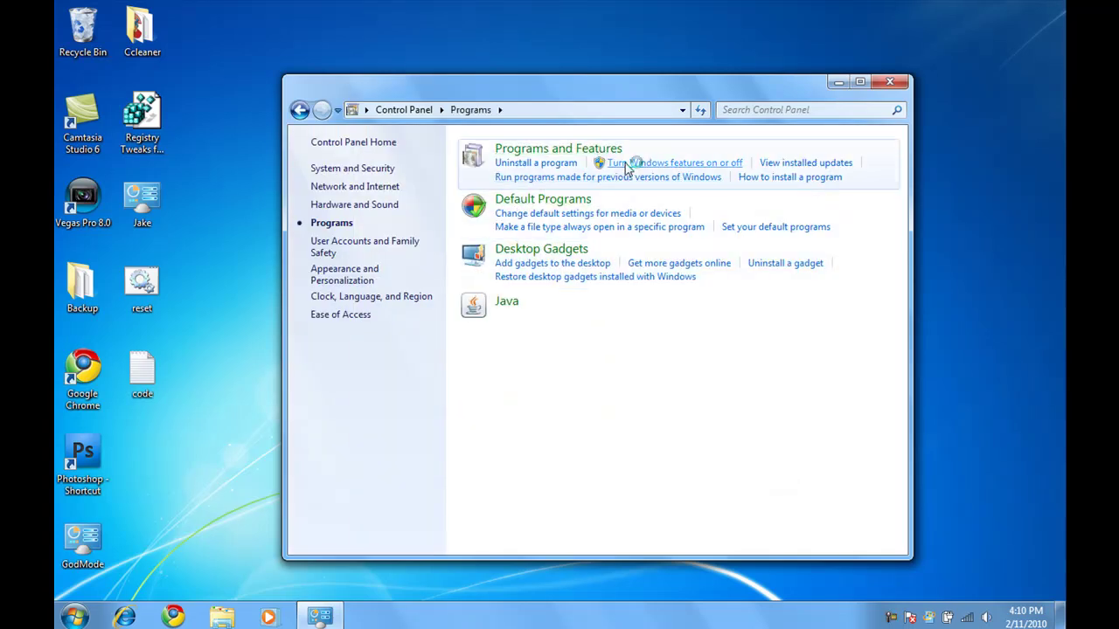
pyautogui.click(637, 163)
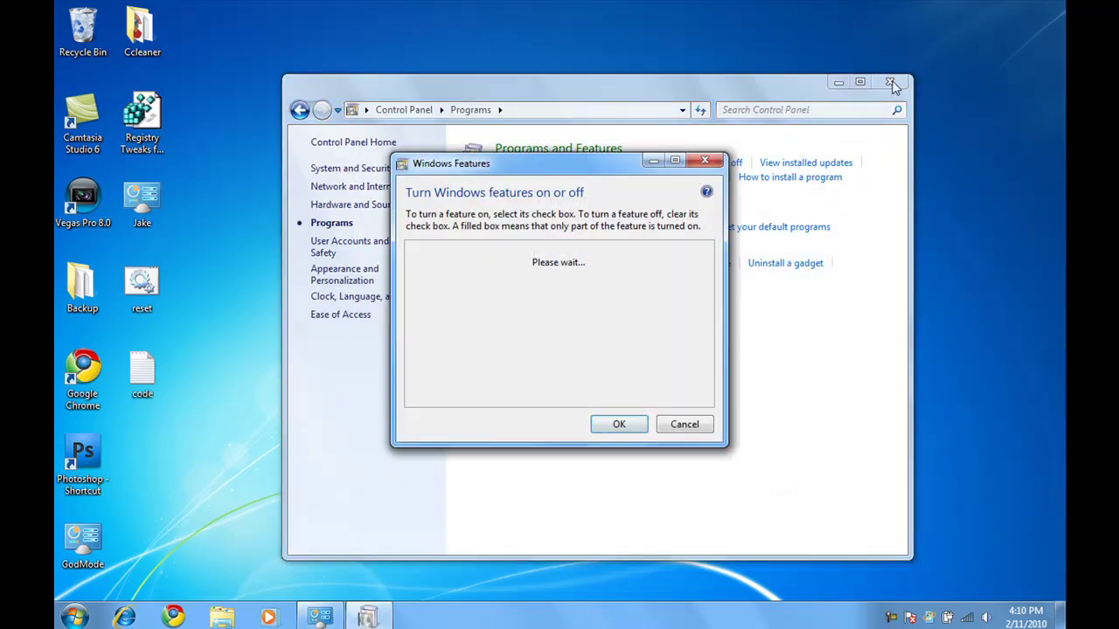
pyautogui.click(889, 81)
pyautogui.moveTo(587, 161)
pyautogui.mouseDown()
pyautogui.moveTo(588, 217)
pyautogui.moveTo(589, 145)
pyautogui.mouseUp()
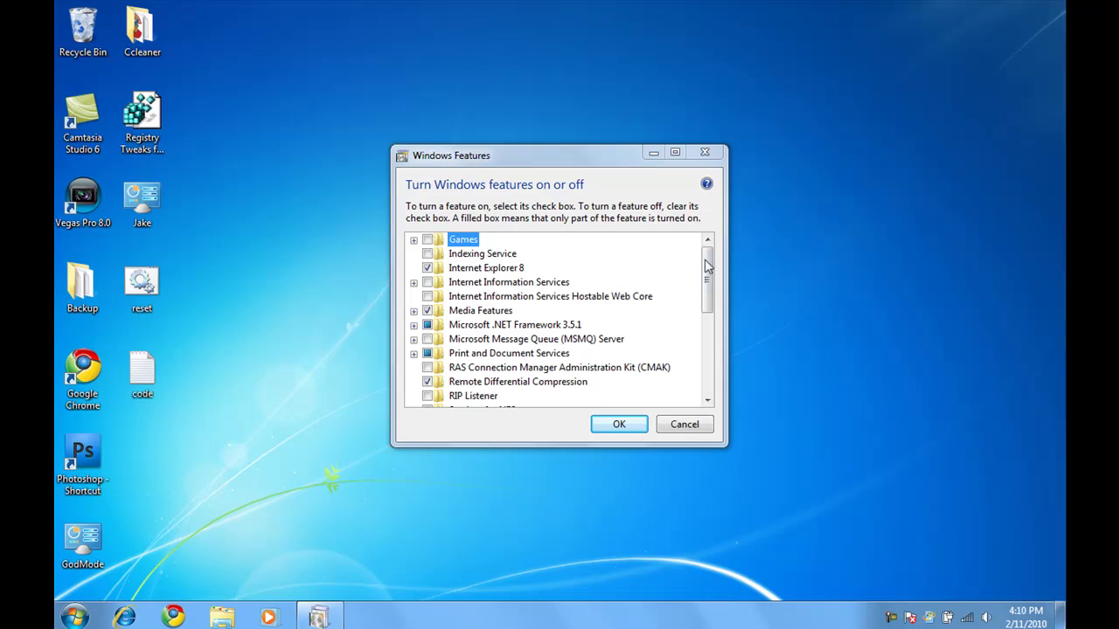
# Step: Review the listed Windows features, such as Games, Indexing Service and Internet Information Services, and close the dialog without changes
pyautogui.moveTo(707, 267)
pyautogui.mouseDown()
pyautogui.moveTo(705, 282)
pyautogui.moveTo(695, 238)
pyautogui.moveTo(698, 267)
pyautogui.moveTo(697, 251)
pyautogui.mouseUp()
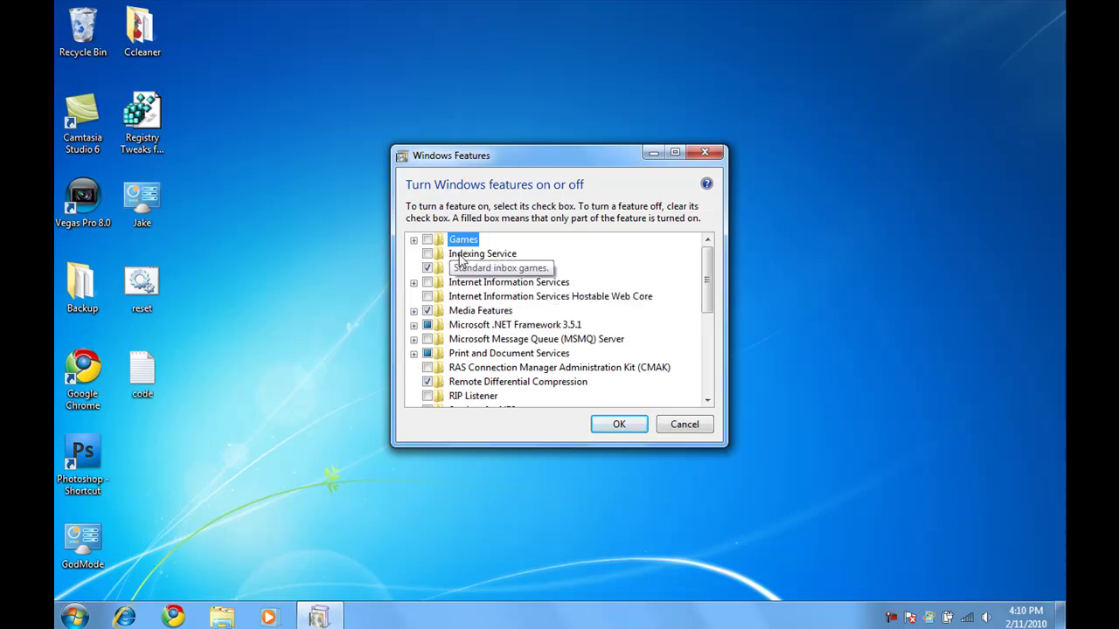
pyautogui.moveTo(710, 281); pyautogui.dragTo(706, 250)
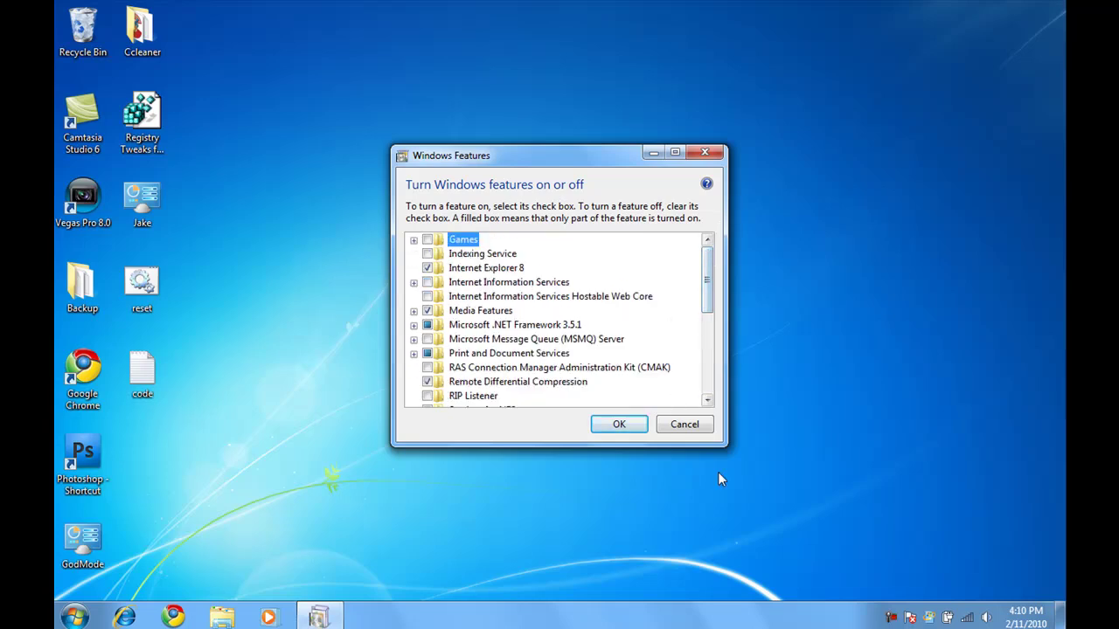
pyautogui.moveTo(597, 304)
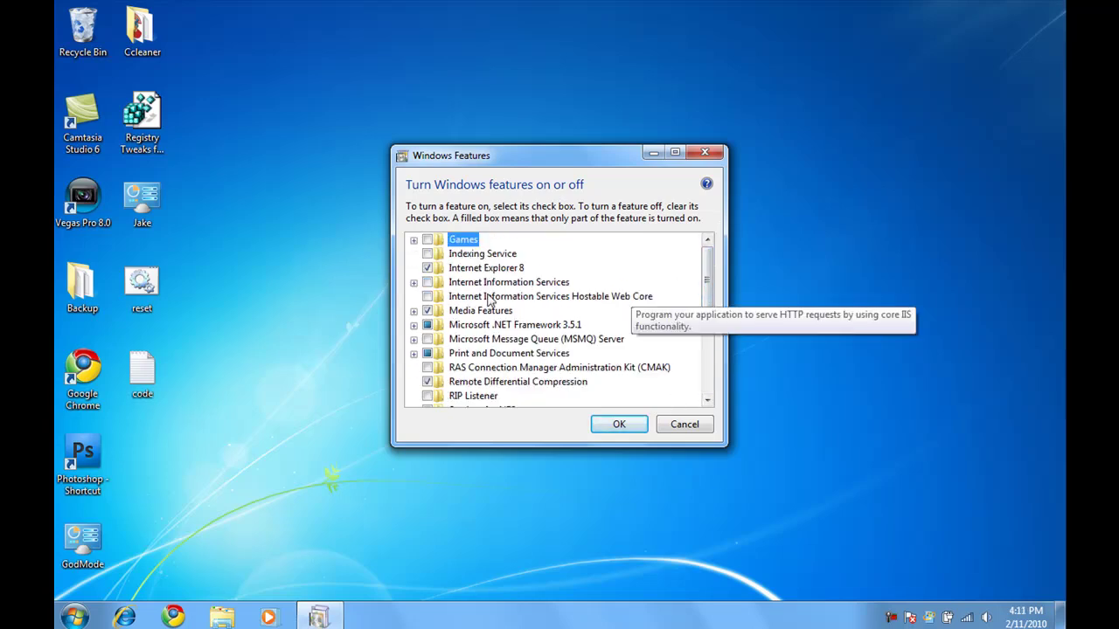
pyautogui.moveTo(452, 270)
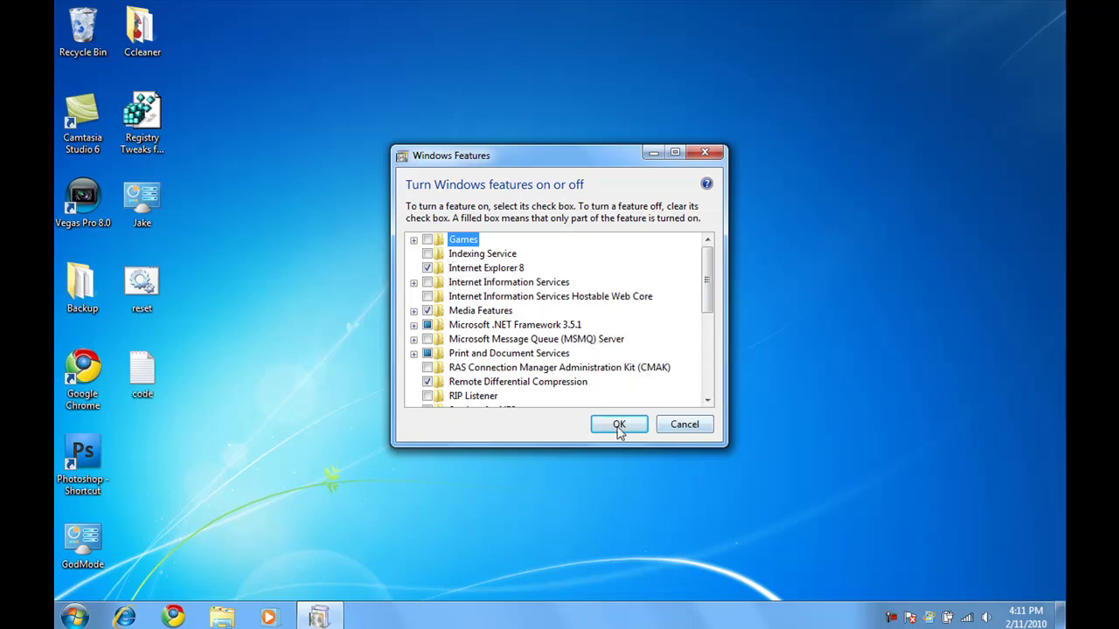
pyautogui.click(696, 427)
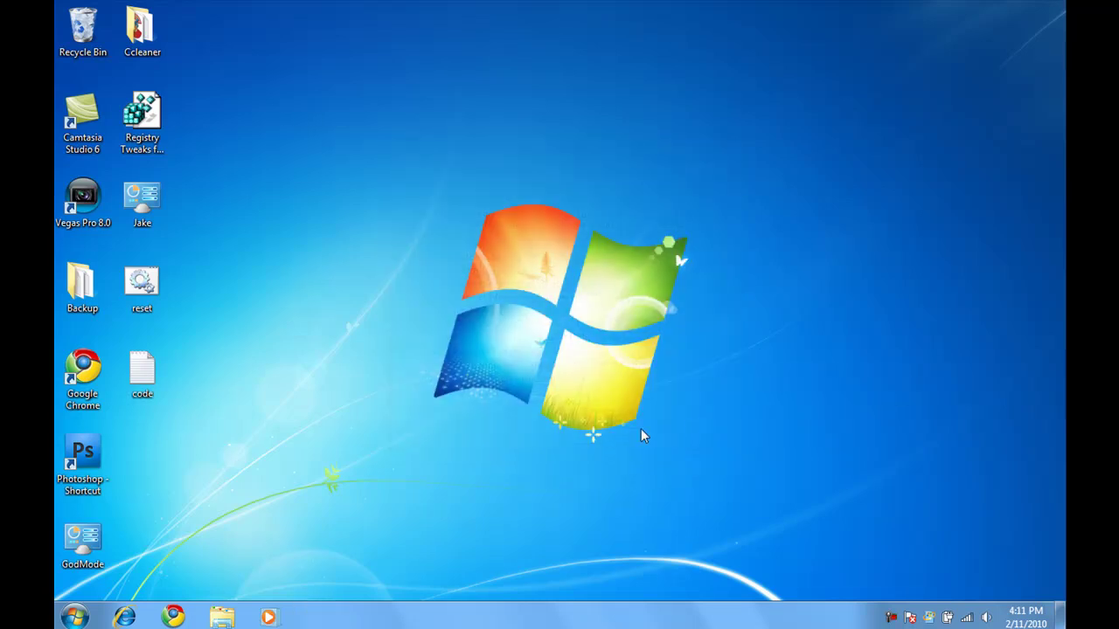
# Step: Set the system sound scheme to No Sounds, turn on Play Windows Startup sound, and confirm the sound settings
pyautogui.rightClick(989, 618)
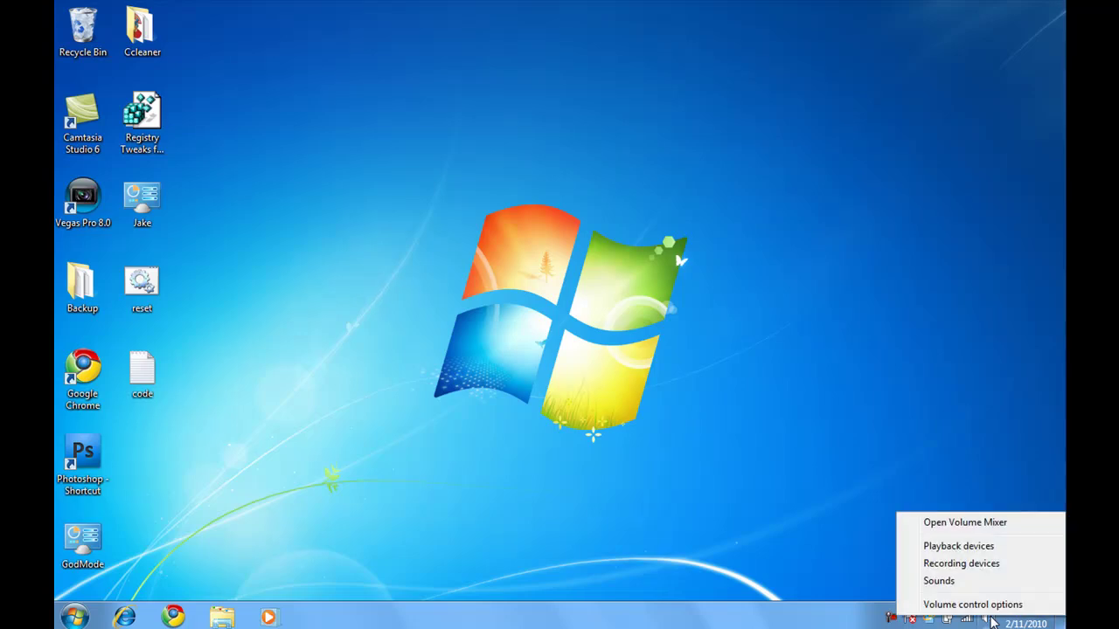
pyautogui.click(976, 592)
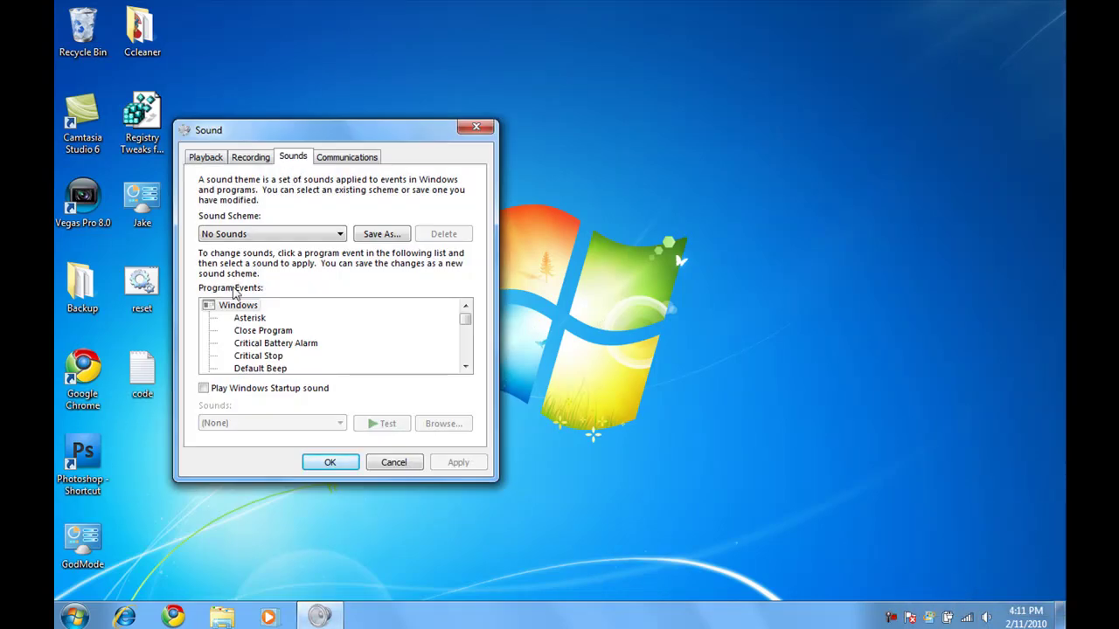
pyautogui.click(225, 234)
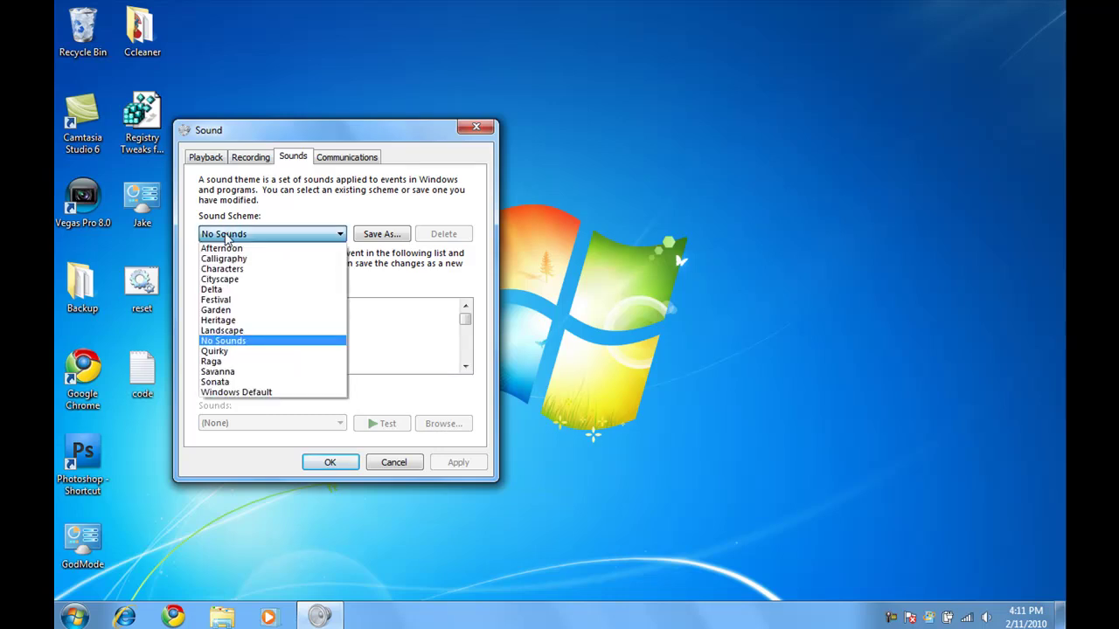
pyautogui.click(232, 340)
pyautogui.click(226, 391)
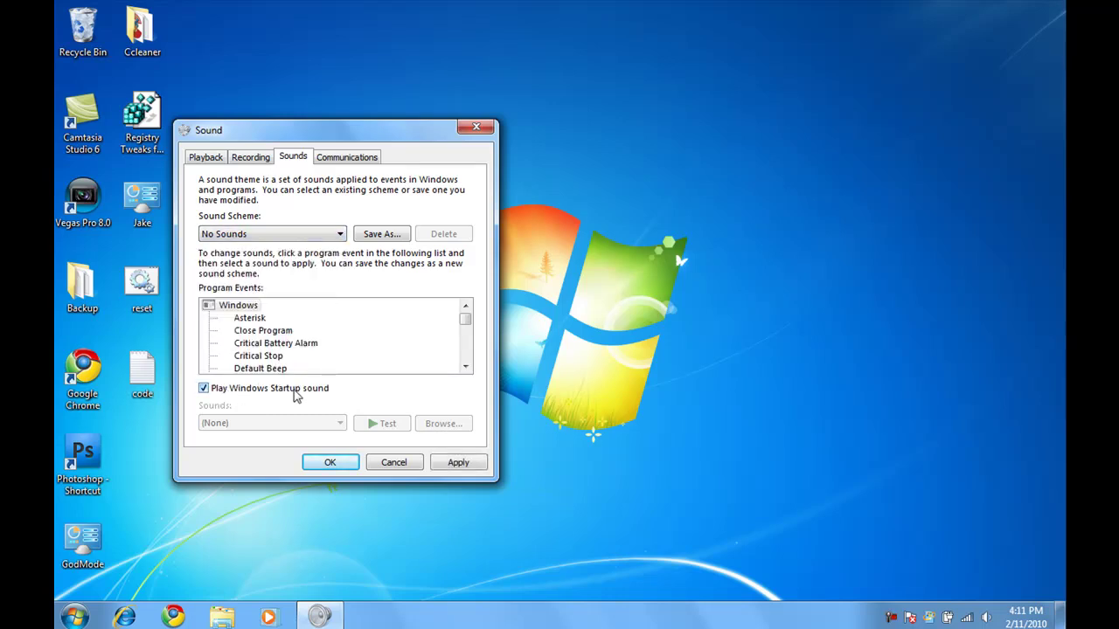
pyautogui.click(342, 464)
# Step: Open the window colour settings in Personalization, toggle Enable transparency on and back off, and save the changes
pyautogui.rightClick(424, 440)
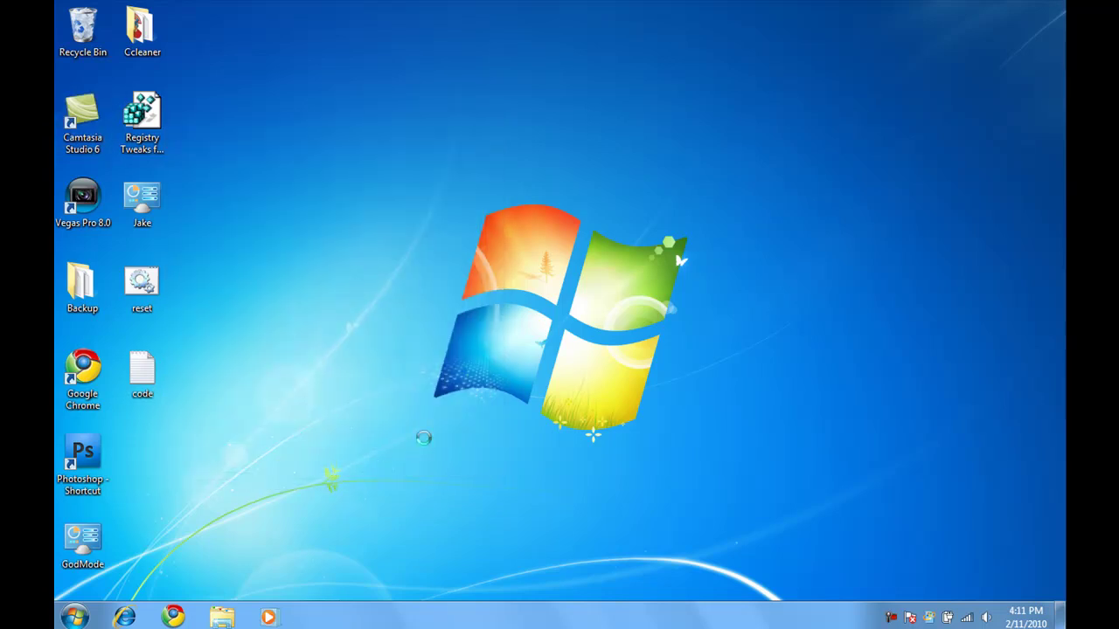
pyautogui.click(438, 428)
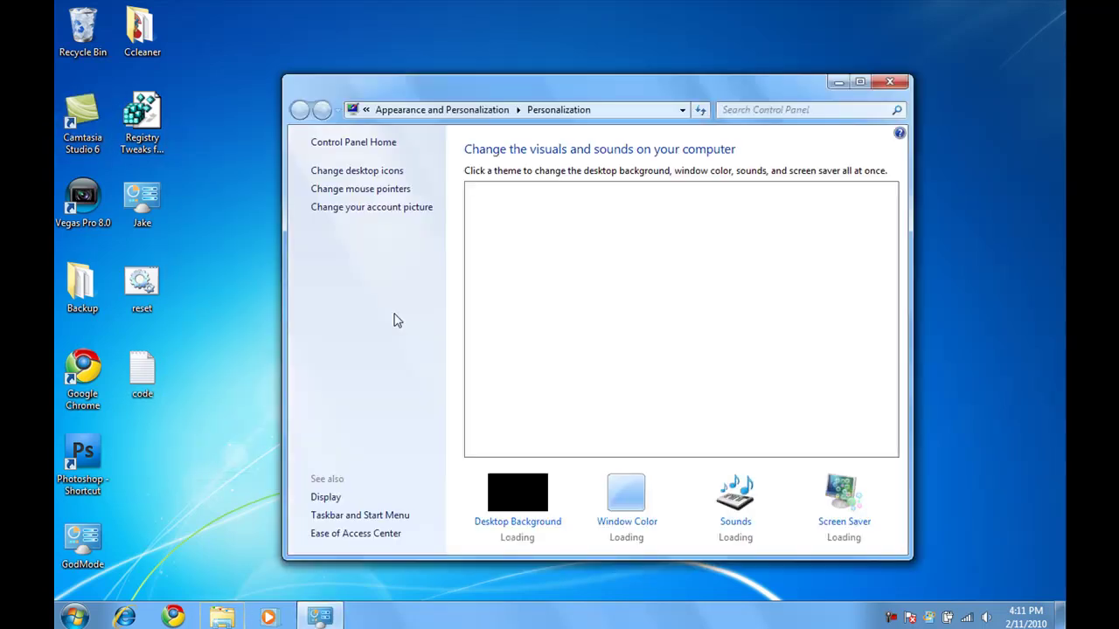
pyautogui.click(633, 502)
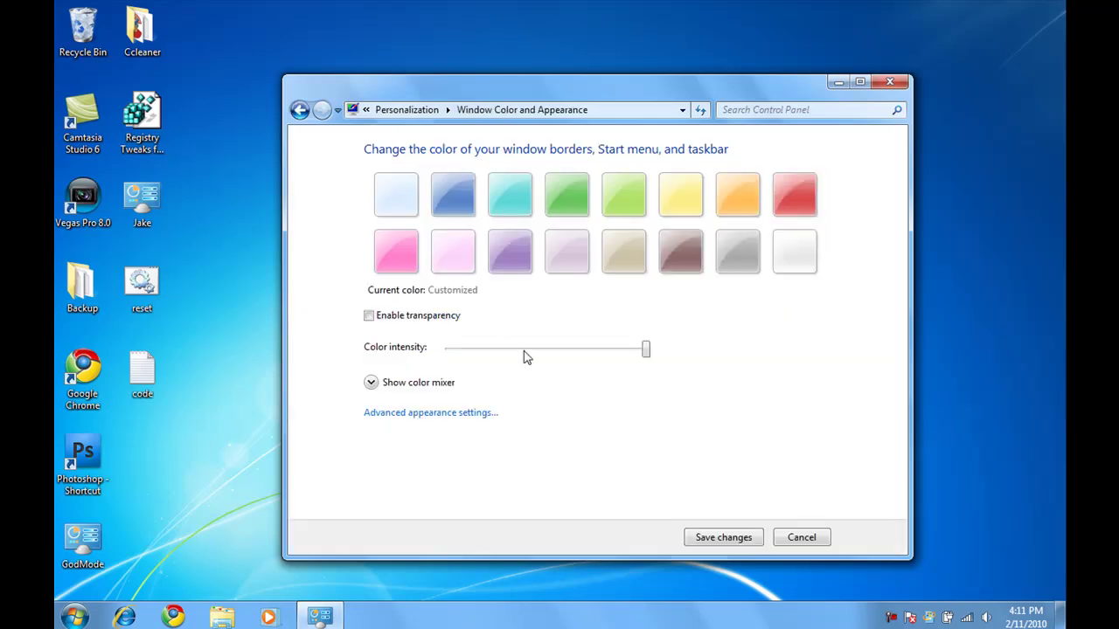
pyautogui.click(395, 318)
pyautogui.click(459, 317)
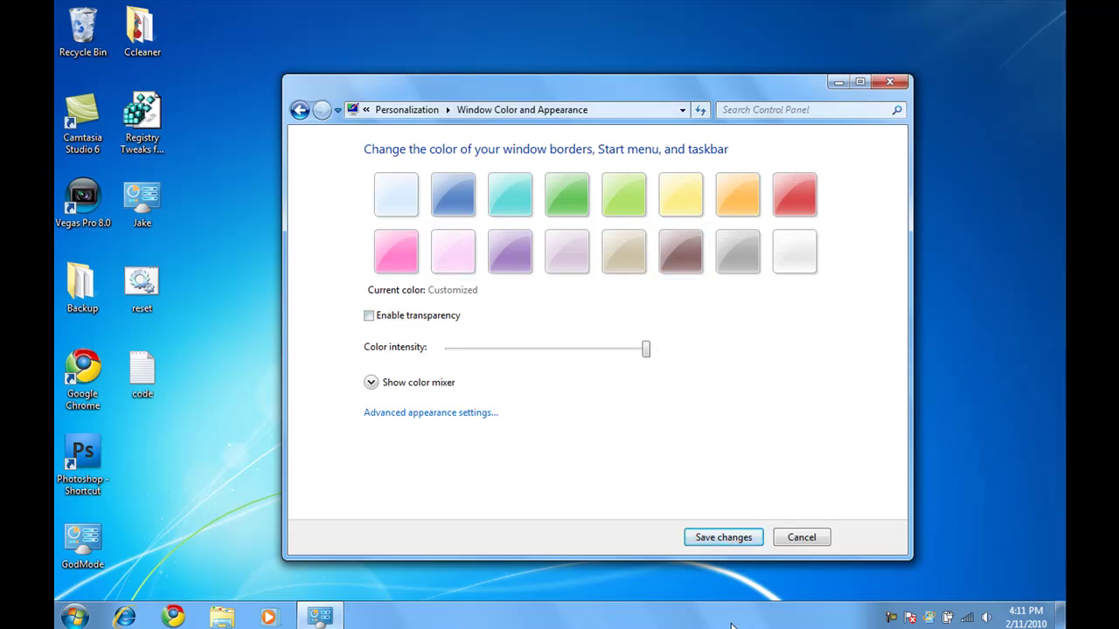
pyautogui.click(715, 542)
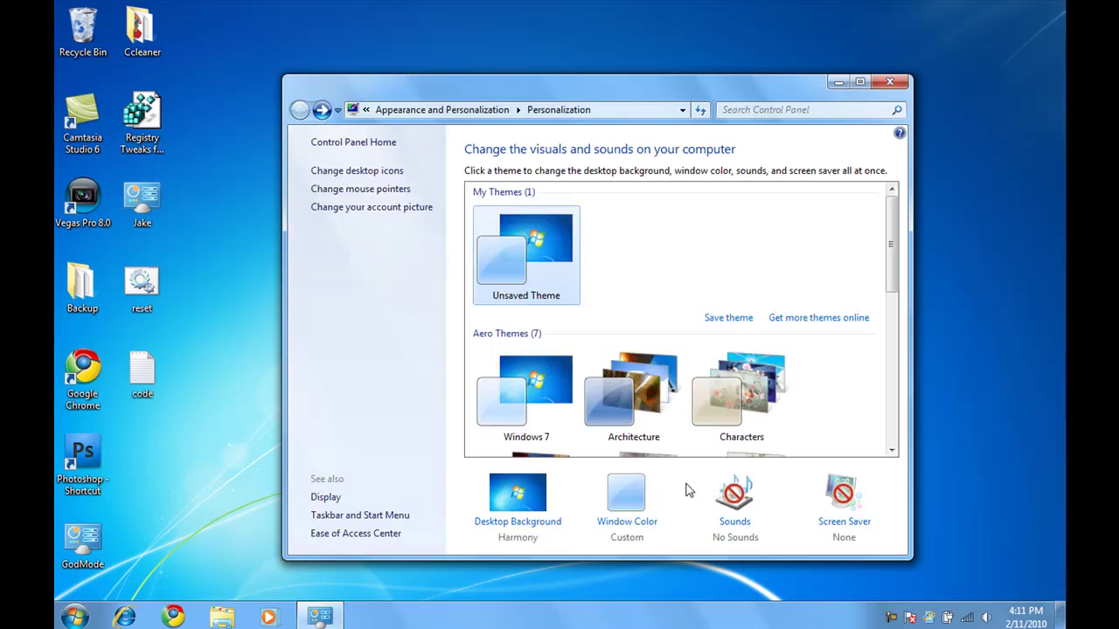
# Step: Check the selected screen saver in Screen Saver Settings, cancel without changes, and close the Personalization window
pyautogui.click(842, 494)
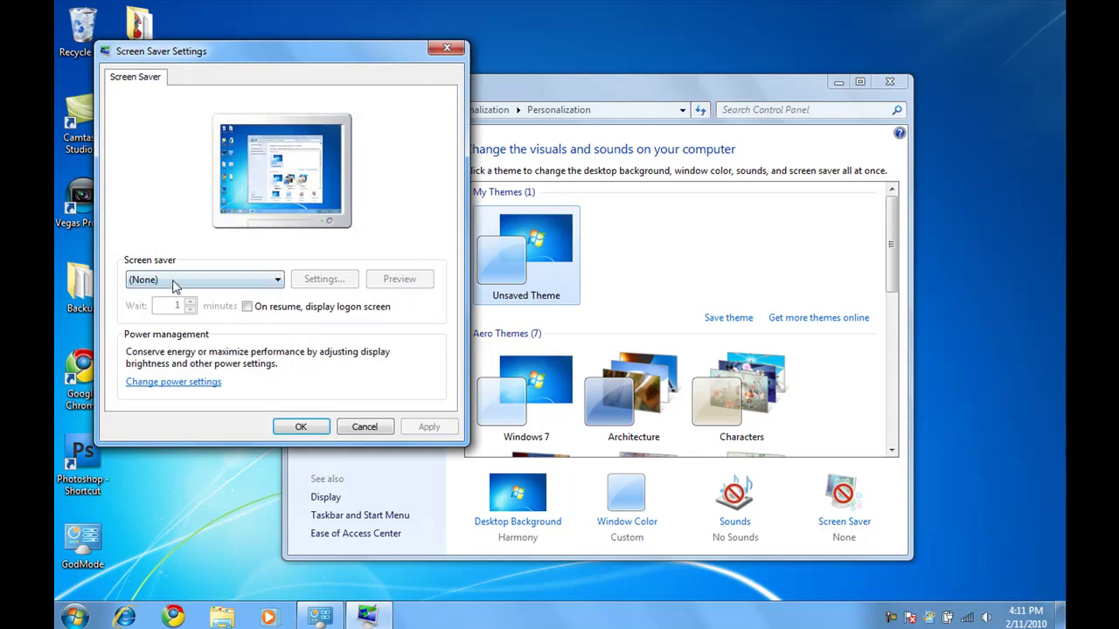
pyautogui.click(174, 280)
pyautogui.click(173, 280)
pyautogui.moveTo(199, 54); pyautogui.dragTo(384, 70)
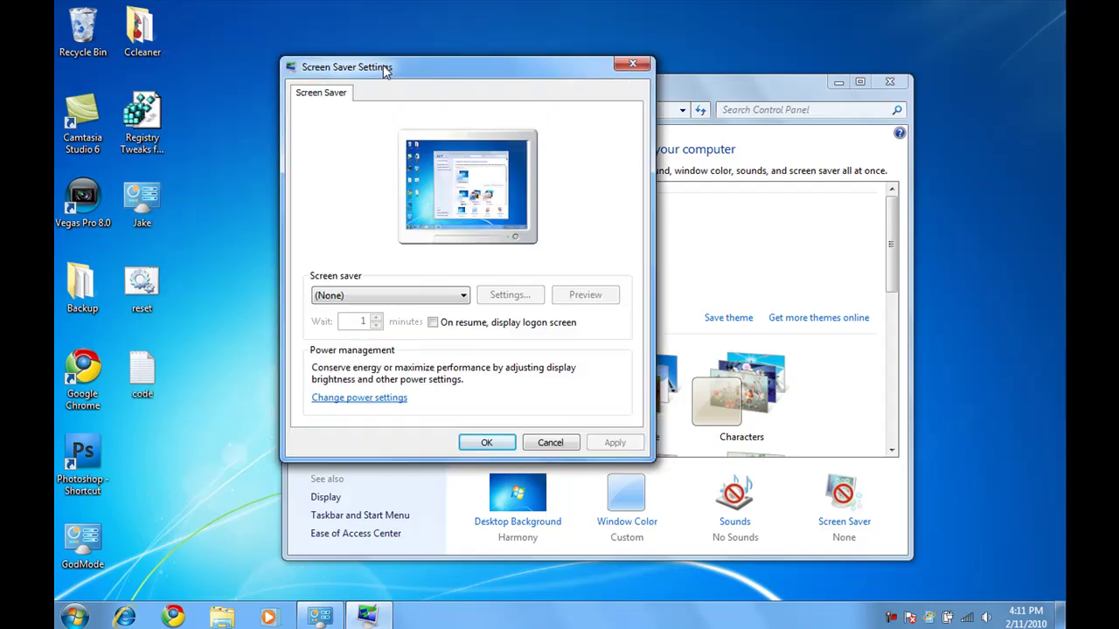
pyautogui.click(551, 444)
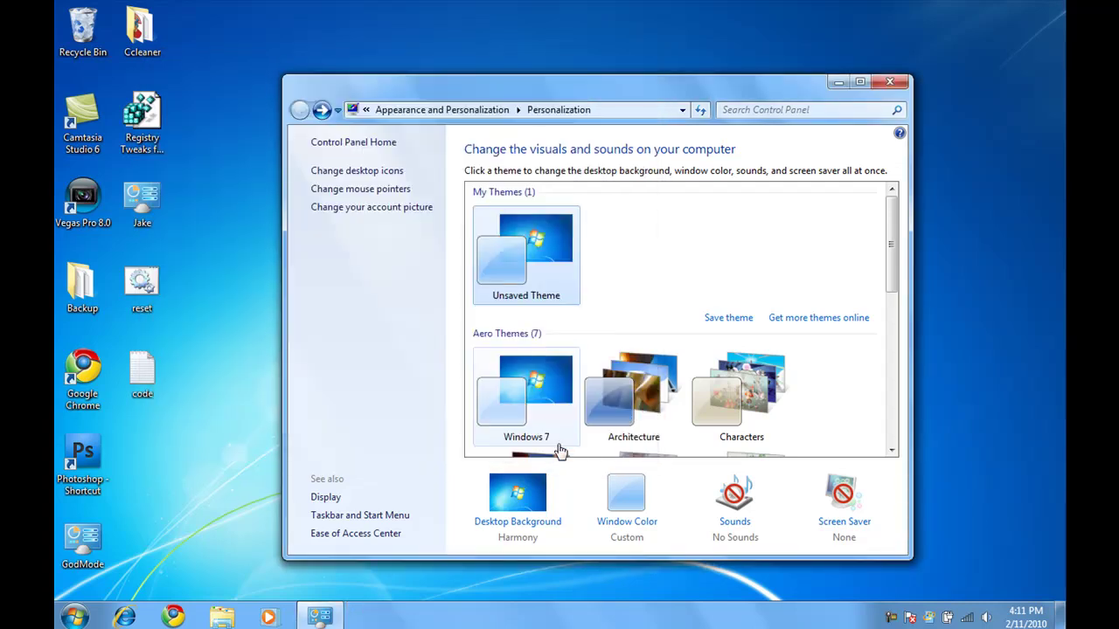
pyautogui.click(889, 82)
# Step: Run msconfig to open System Configuration and set the boot timeout to 30 seconds
pyautogui.click(84, 620)
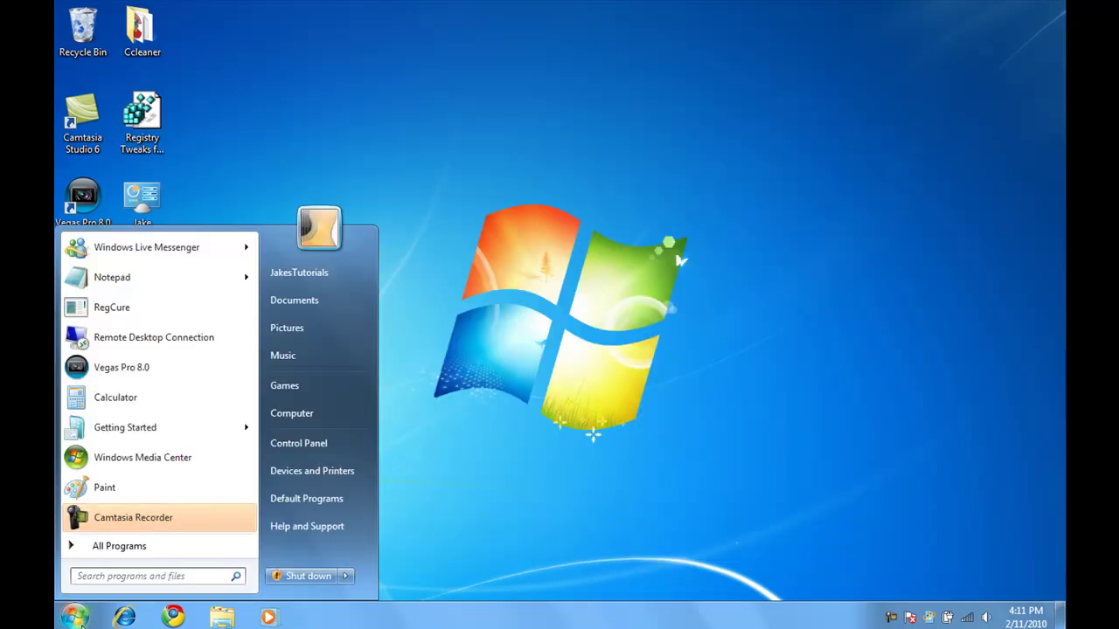
pyautogui.press('super+r')
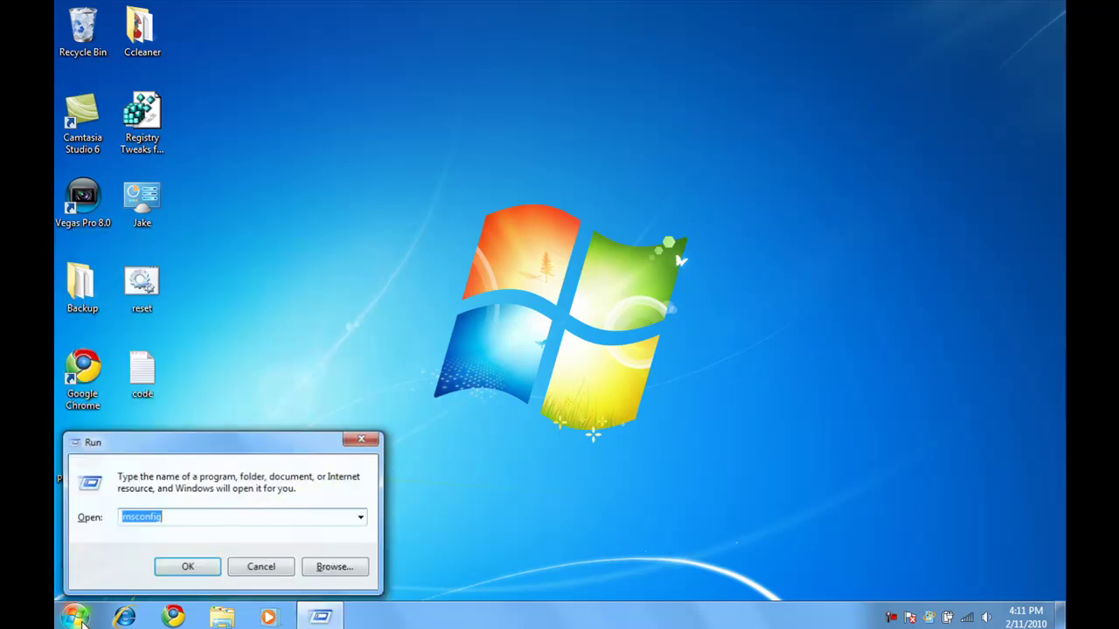
pyautogui.press('Return')
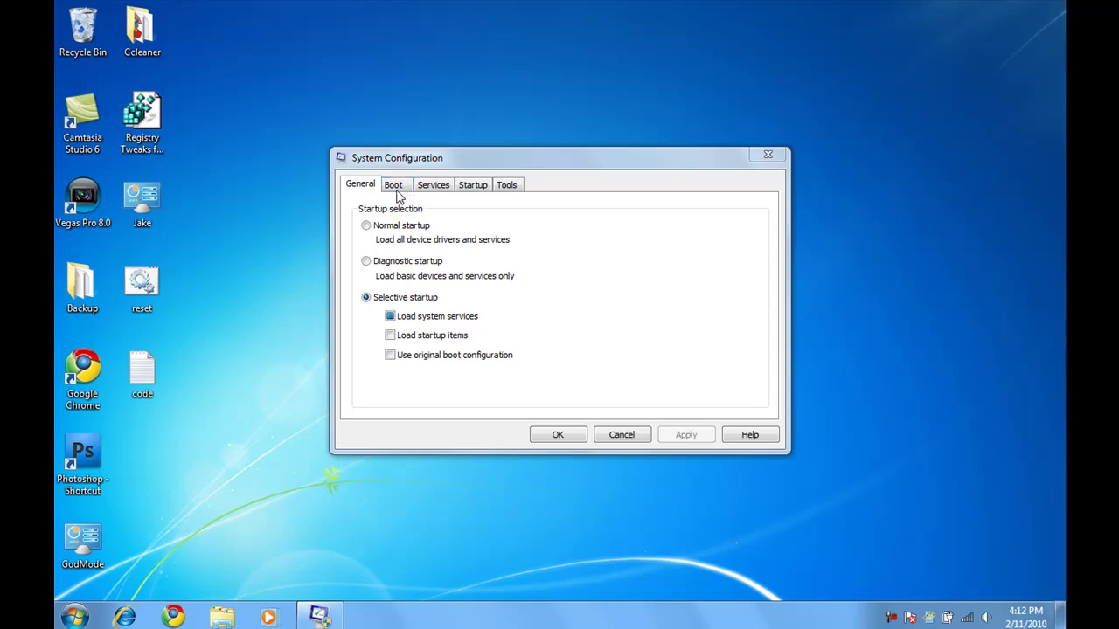
pyautogui.click(394, 186)
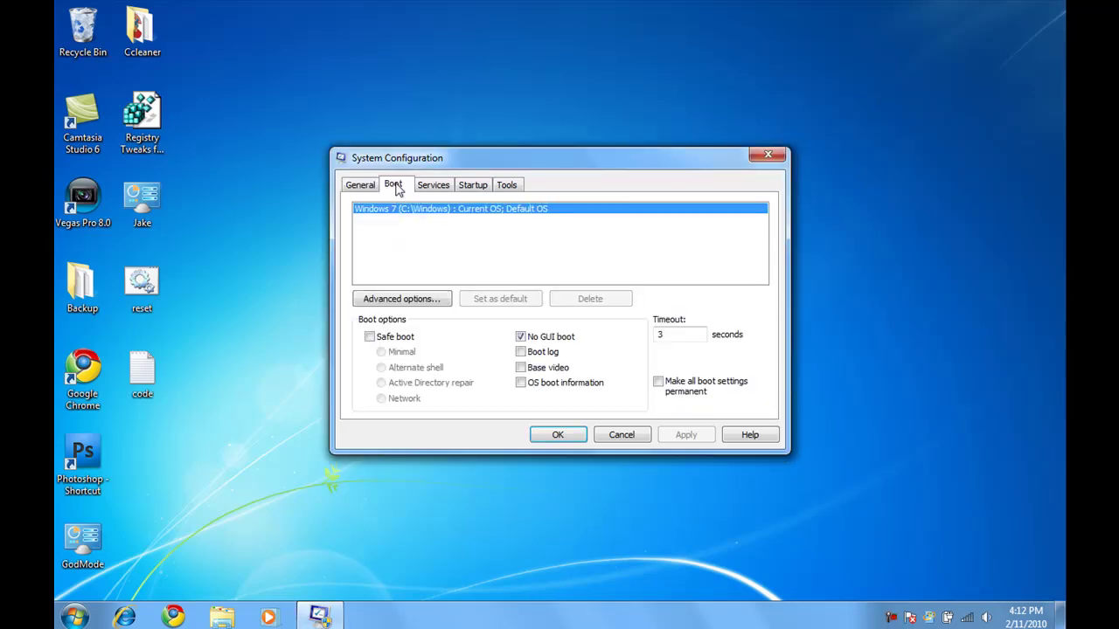
pyautogui.click(680, 339)
pyautogui.write('0')
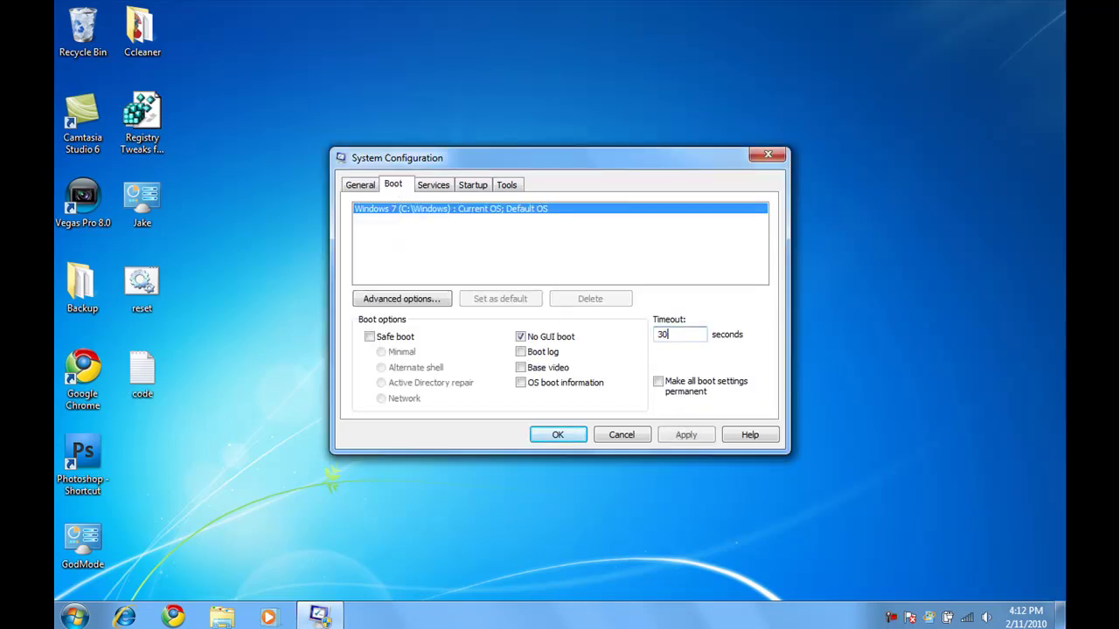
# Step: Choose a value for Number of processors in the advanced boot options, clear that option's check box, and confirm
pyautogui.click(406, 301)
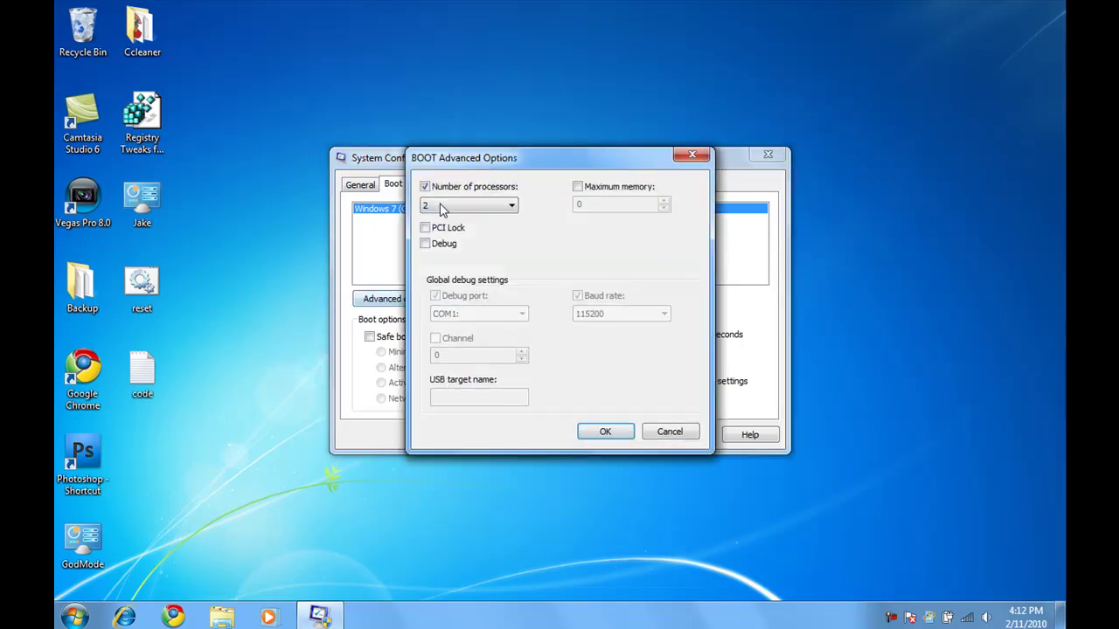
pyautogui.click(470, 205)
pyautogui.click(464, 217)
pyautogui.click(425, 186)
pyautogui.click(605, 431)
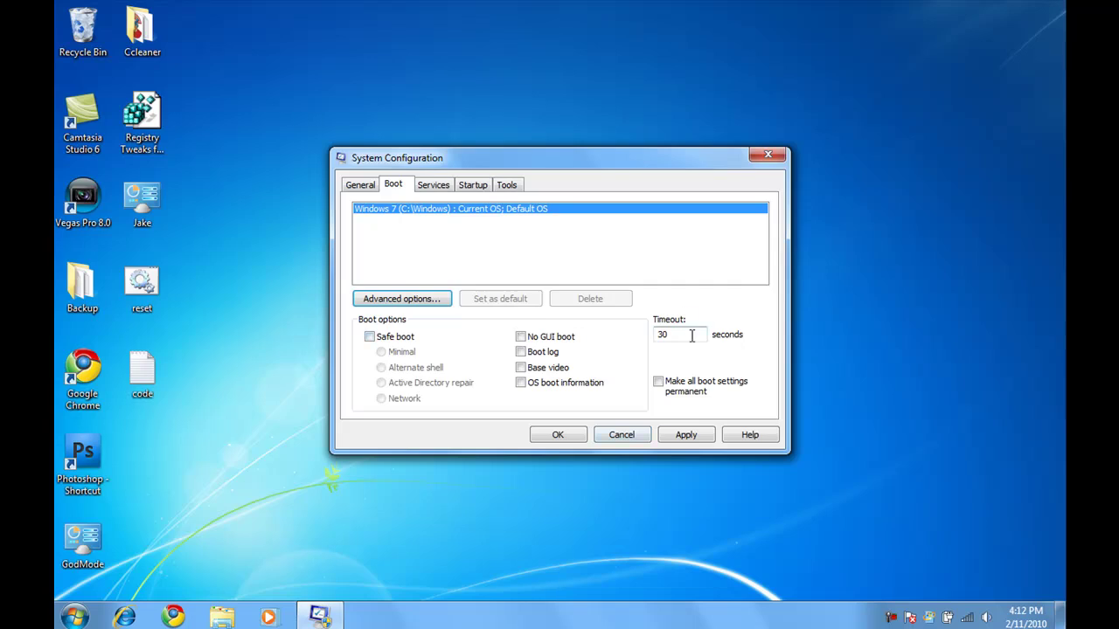
# Step: Set the boot timeout to 3 seconds with No GUI boot enabled, and set Number of processors to 2 in the advanced boot options
pyautogui.write('3')
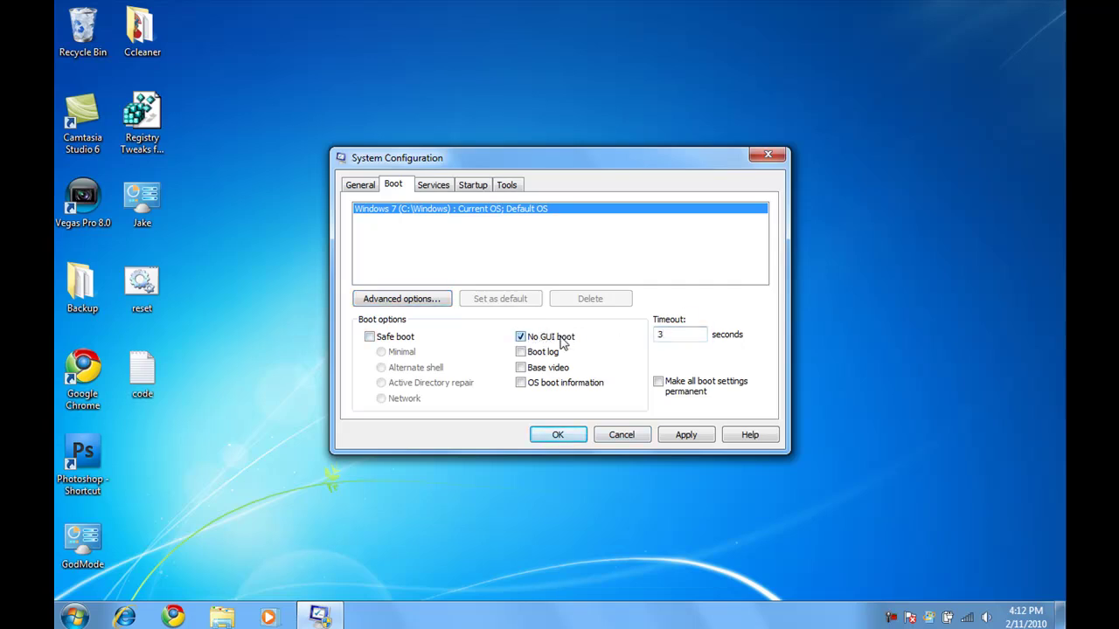
pyautogui.click(383, 300)
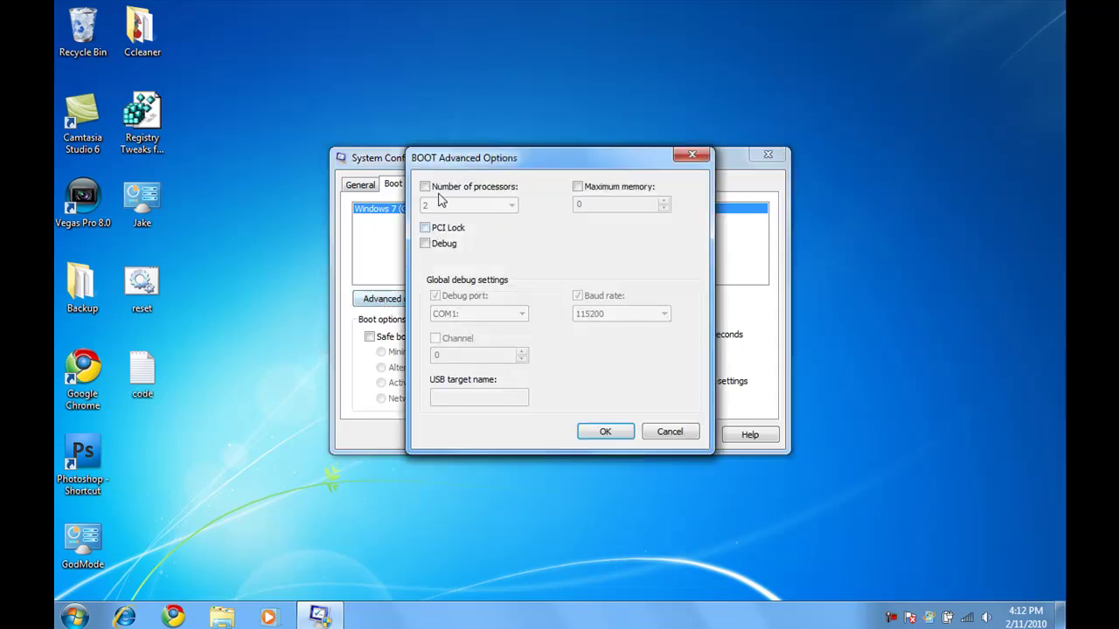
pyautogui.click(438, 188)
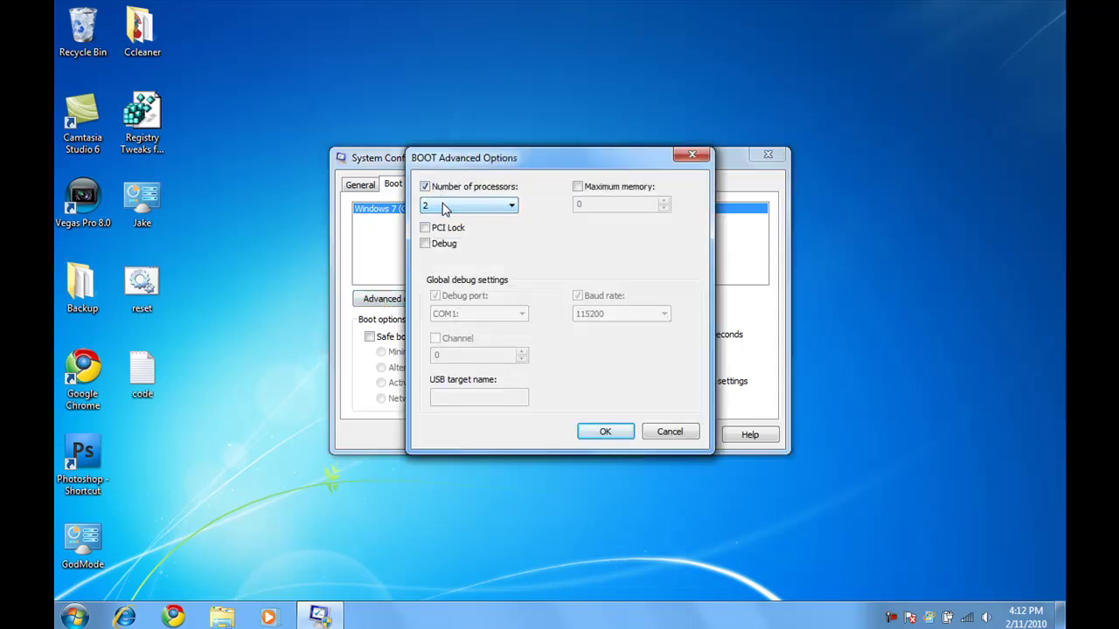
pyautogui.click(445, 207)
pyautogui.click(450, 231)
pyautogui.click(603, 435)
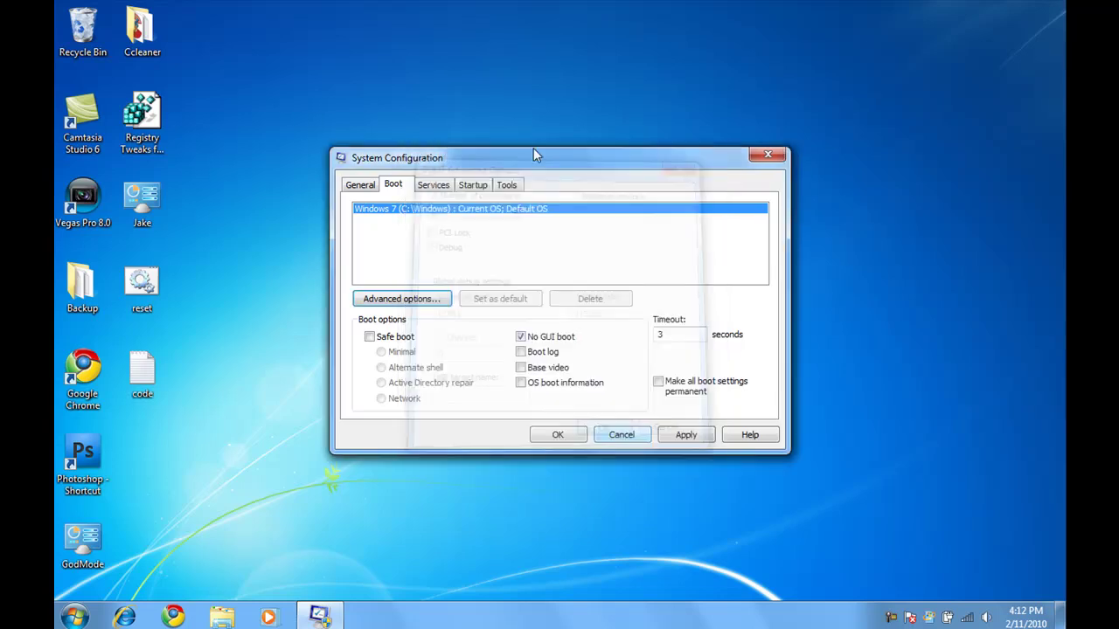
# Step: Toggle the Application Experience service off and on, review the startup items, and cancel System Configuration
pyautogui.click(437, 184)
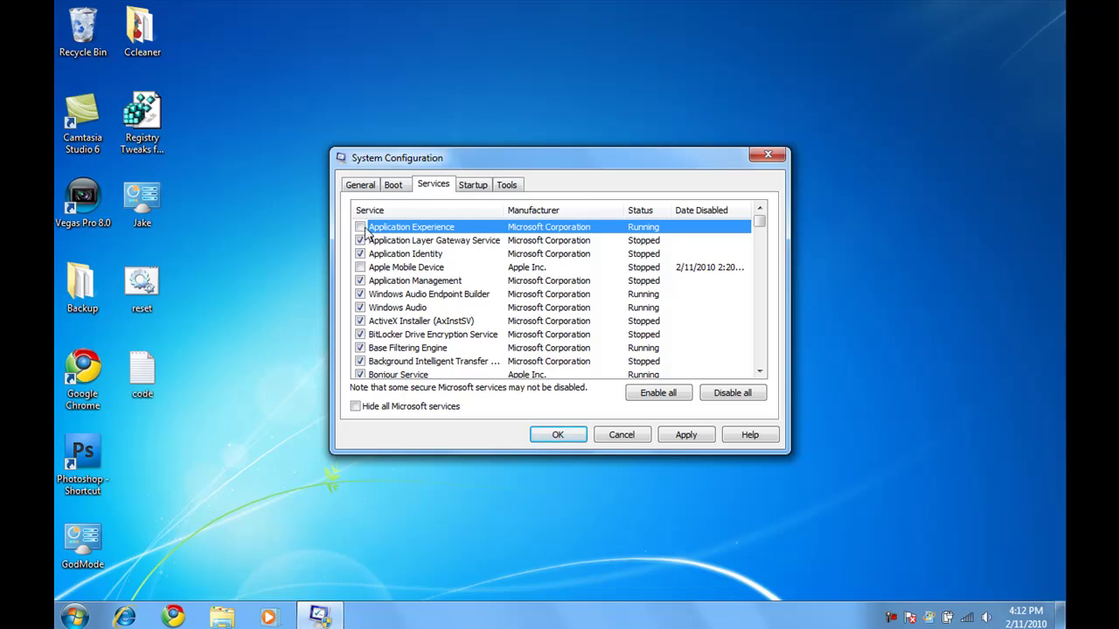
pyautogui.click(361, 227)
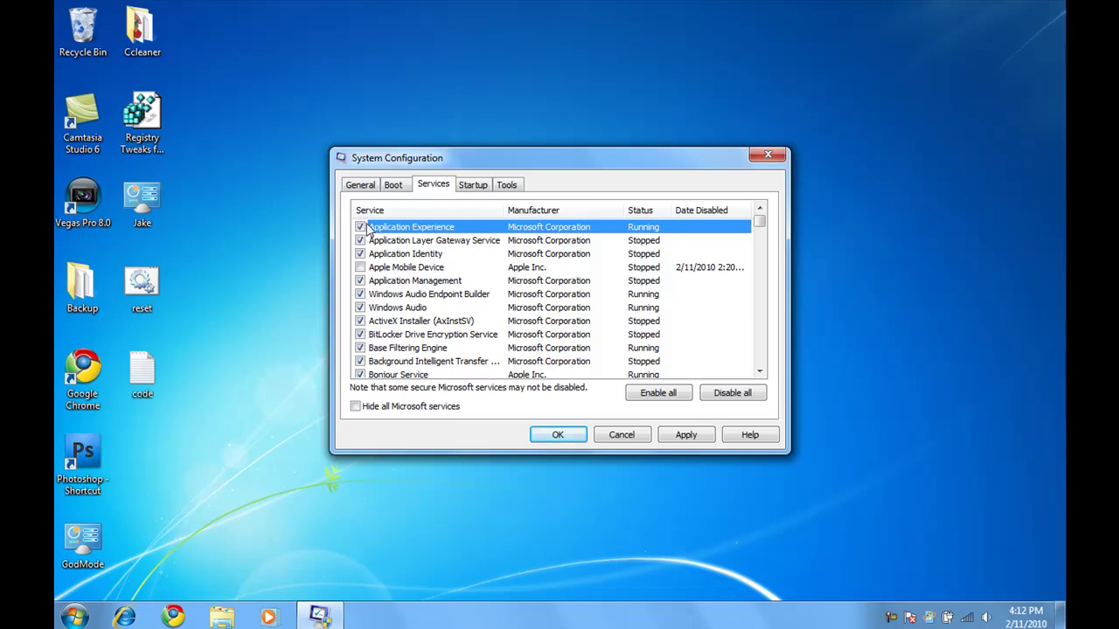
pyautogui.click(473, 186)
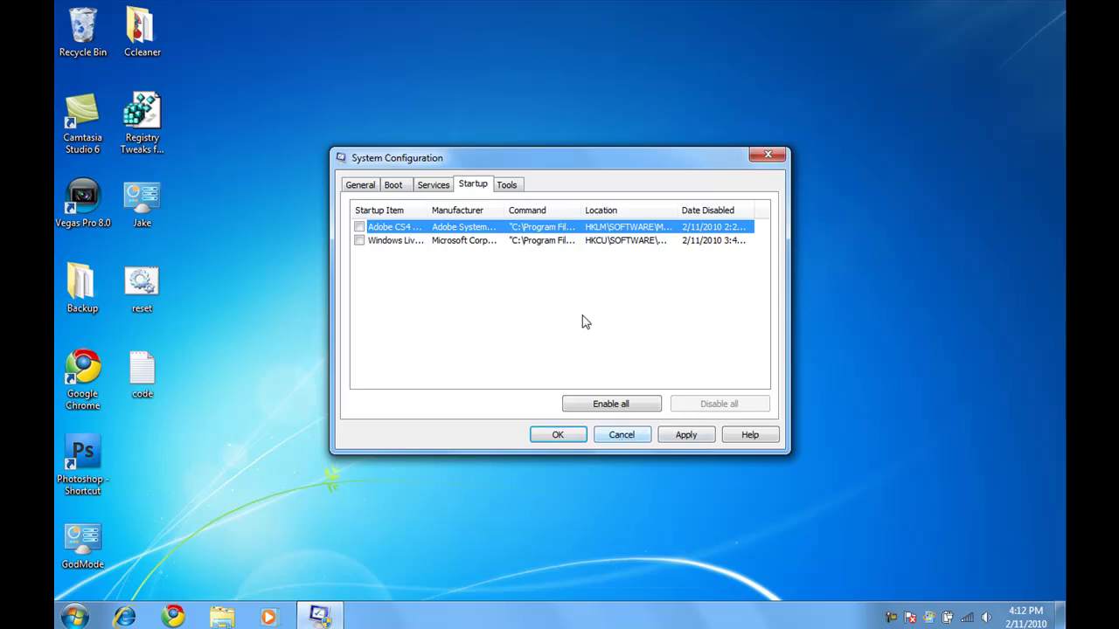
pyautogui.click(629, 436)
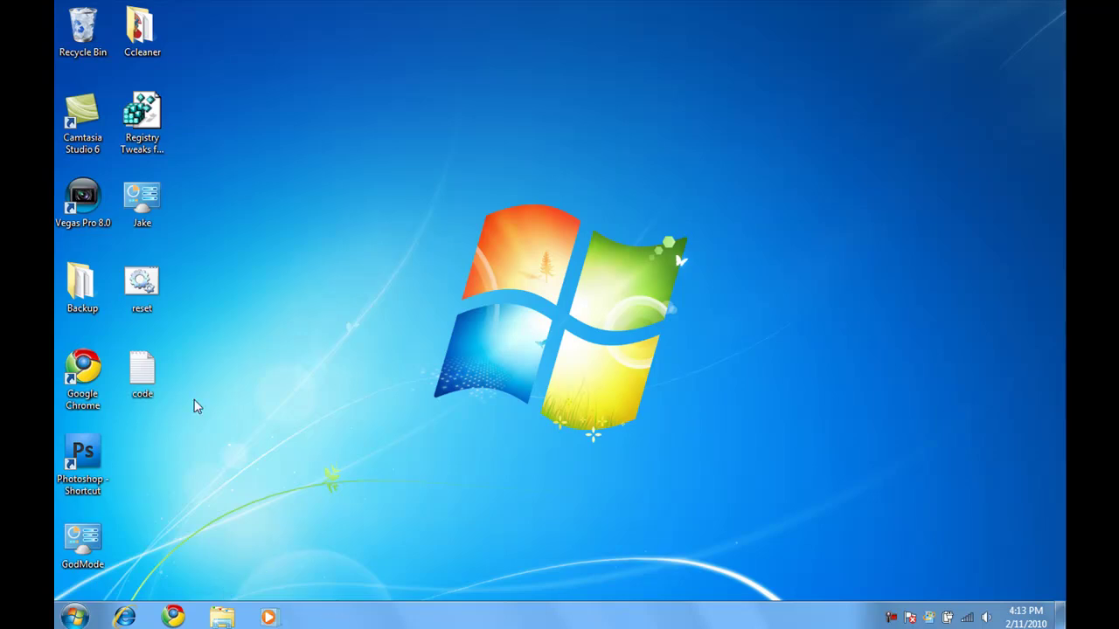
# Step: Copy the full code from the desktop's reset batch file, close it, and move the file to the Recycle Bin
pyautogui.doubleClick(141, 291)
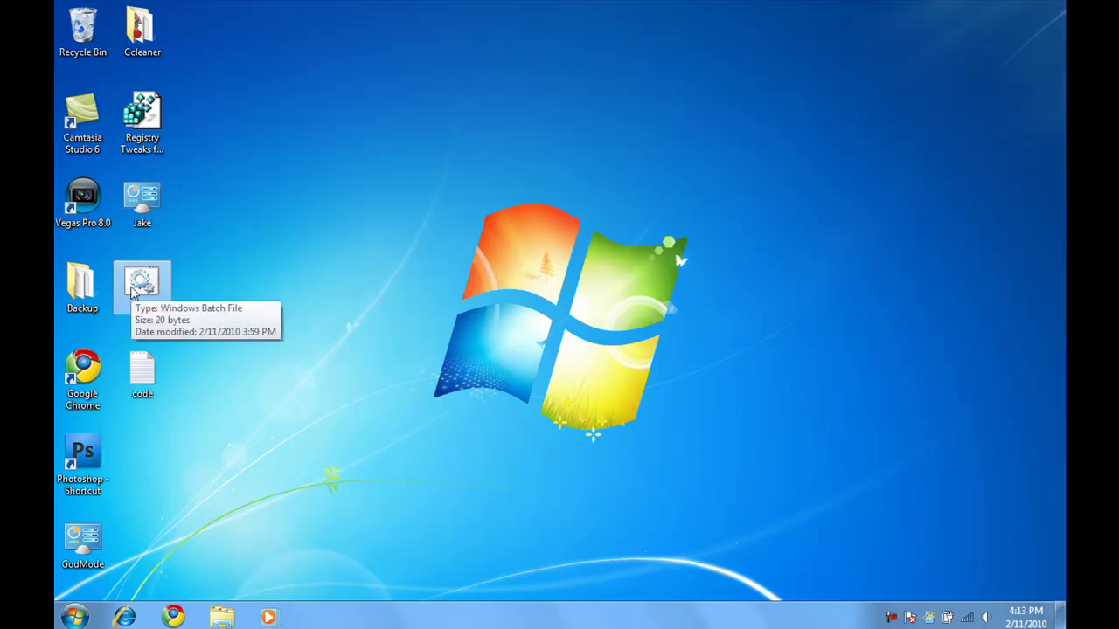
pyautogui.rightClick(133, 292)
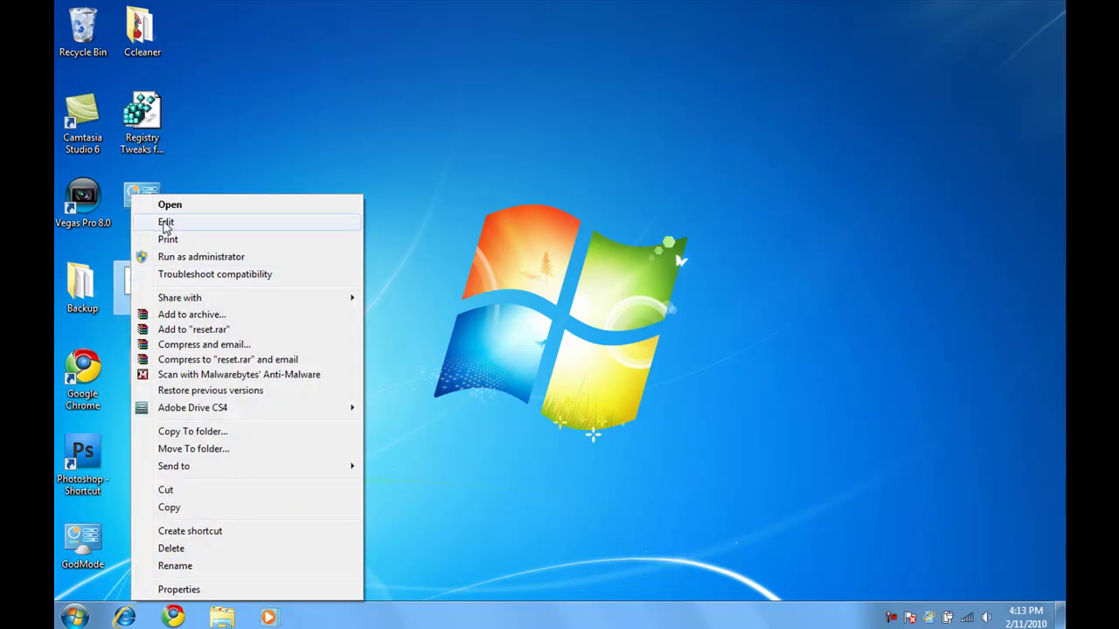
pyautogui.click(166, 224)
pyautogui.hotkey('ctrl', 'a')
pyautogui.hotkey('ctrl', 'c')
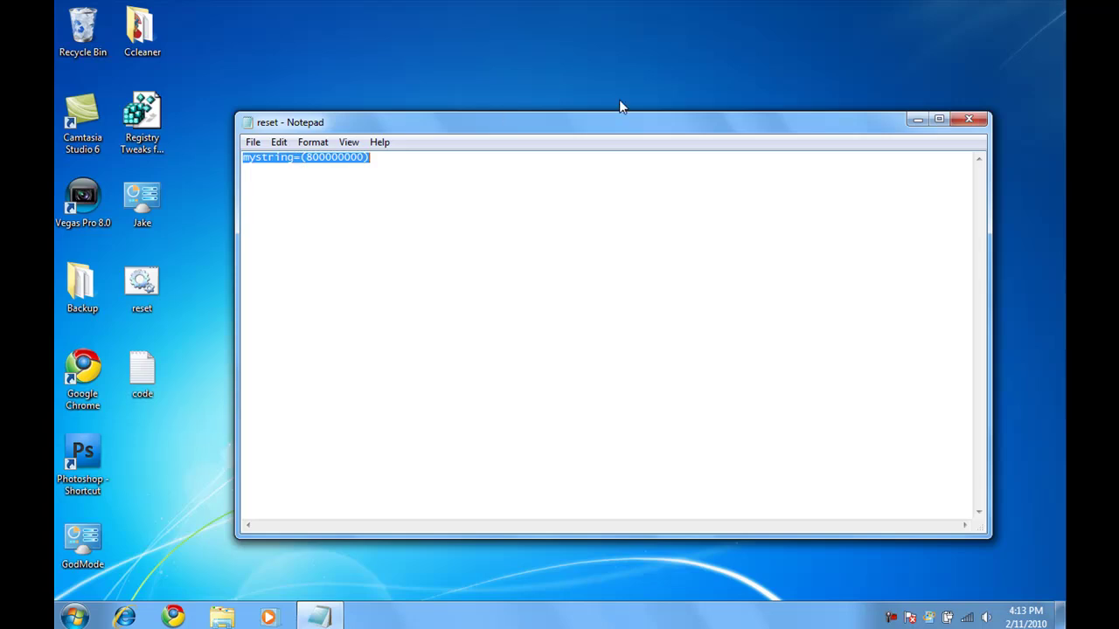
pyautogui.click(969, 120)
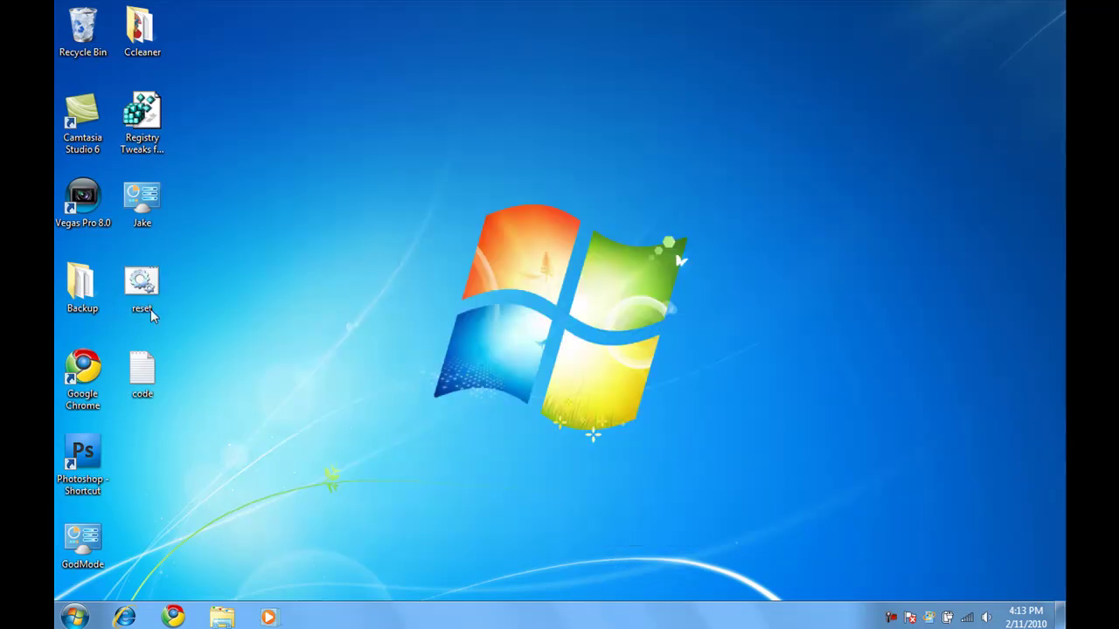
pyautogui.moveTo(142, 288); pyautogui.dragTo(83, 33)
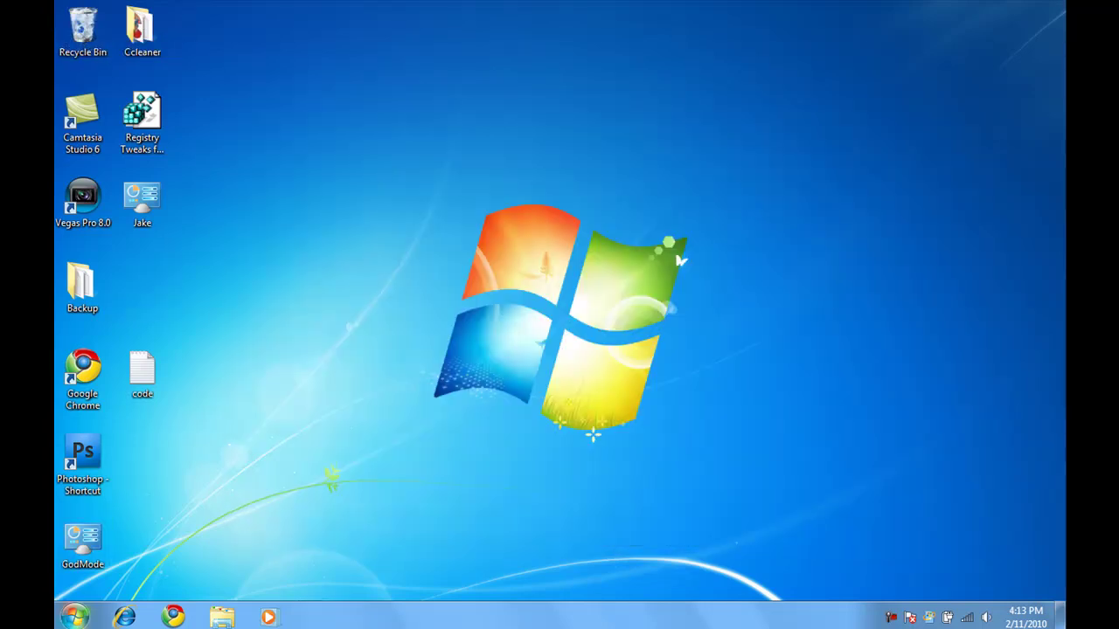
# Step: Create a new Notepad document containing the copied code mystring=(800000000)
pyautogui.click(75, 617)
pyautogui.click(129, 289)
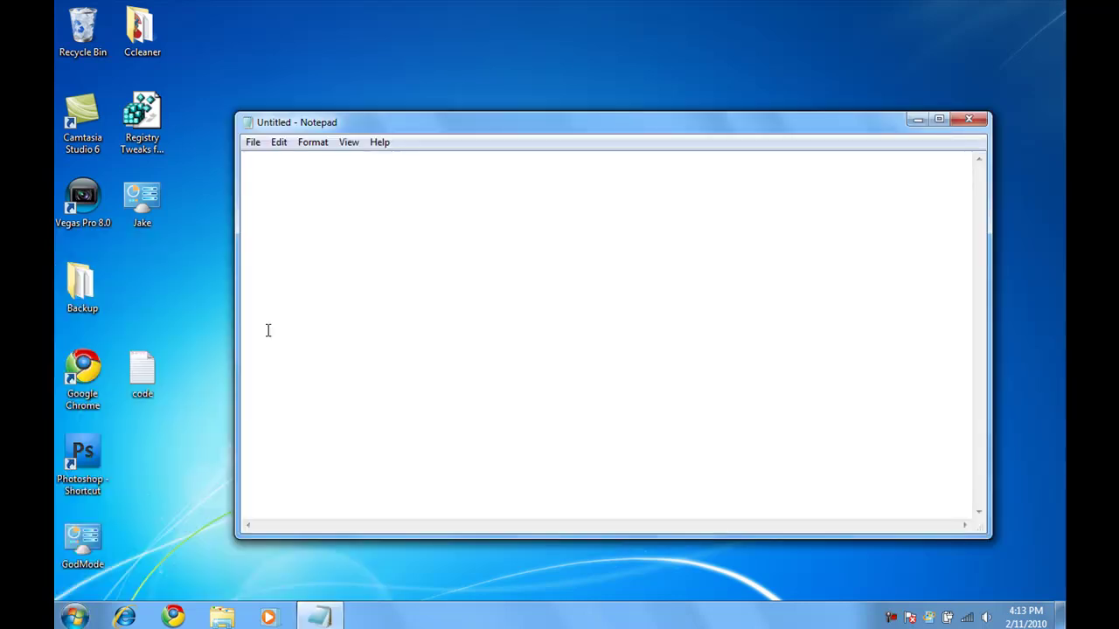
pyautogui.hotkey('ctrl', 'v')
# Step: Save the document to the Desktop as reset.bat with the file type All Files, and close Notepad
pyautogui.click(252, 143)
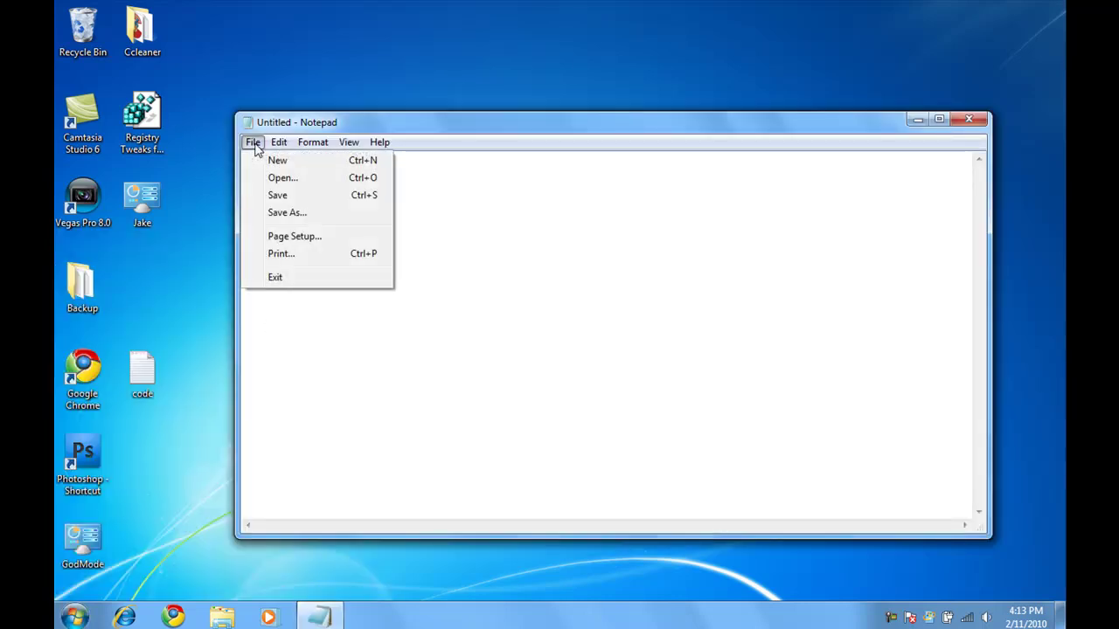
pyautogui.click(278, 214)
pyautogui.click(367, 420)
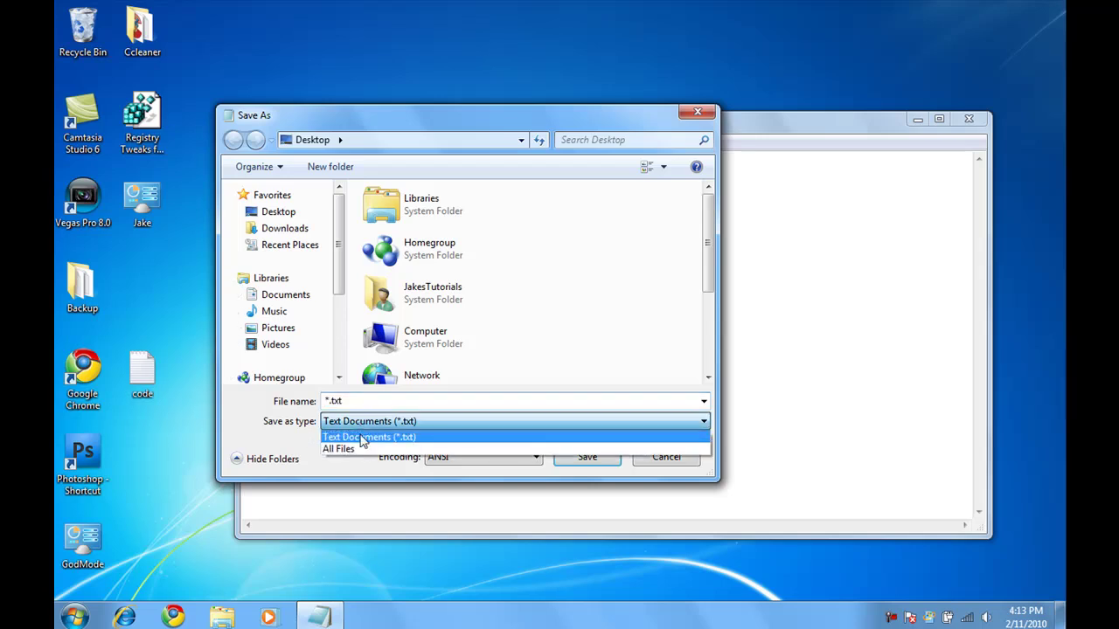
pyautogui.click(358, 446)
pyautogui.click(357, 400)
pyautogui.write('reset.')
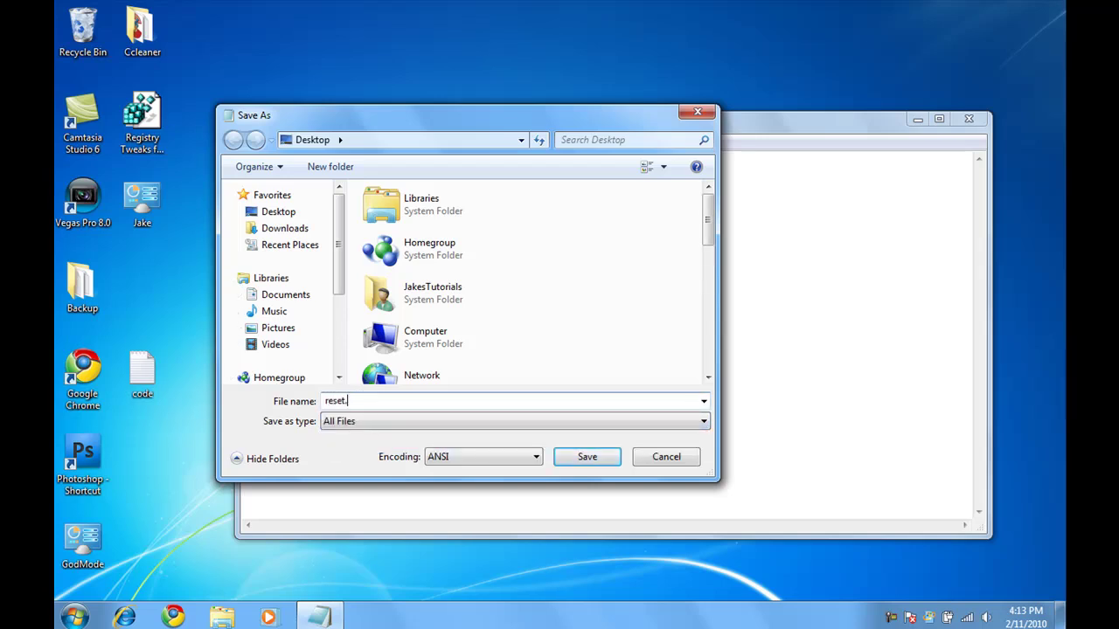
pyautogui.write('bat')
pyautogui.click(582, 457)
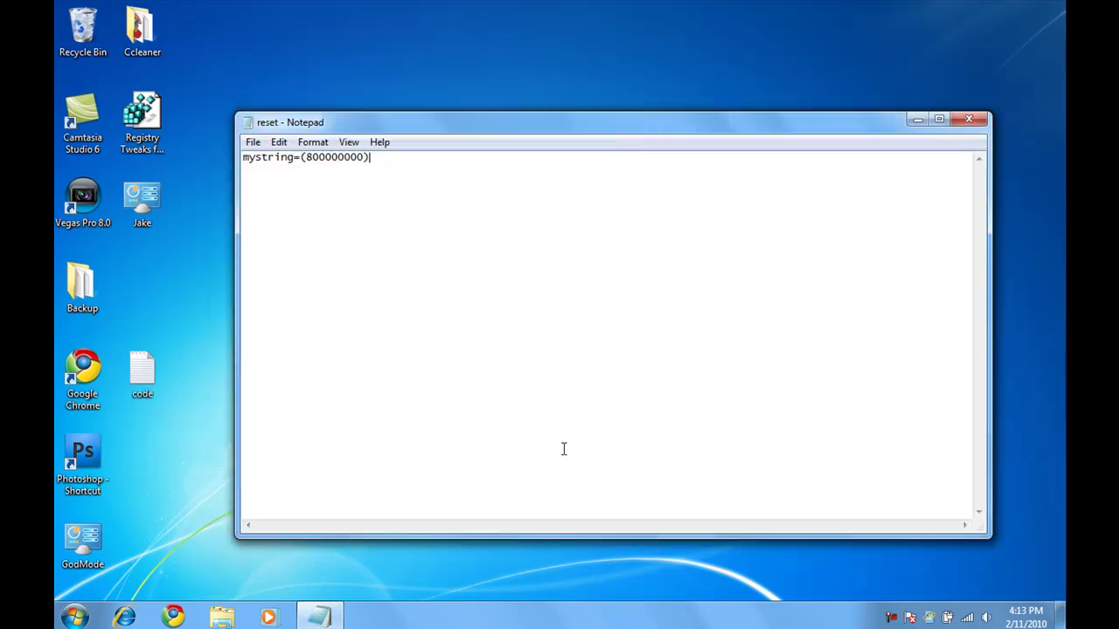
pyautogui.doubleClick(249, 125)
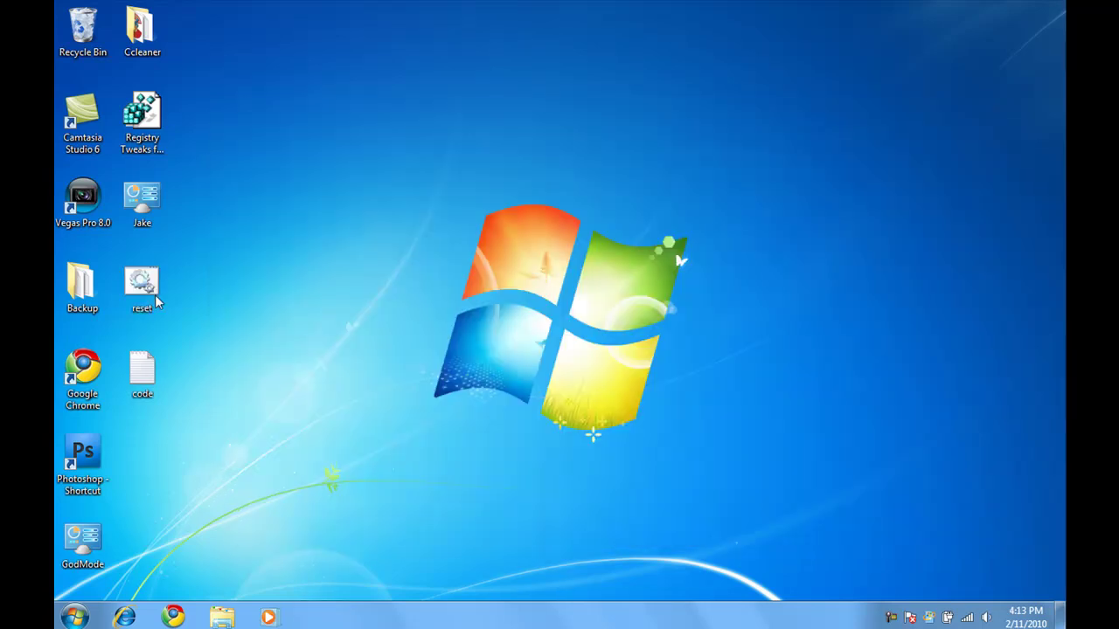
# Step: Run the new reset batch file from the desktop
pyautogui.moveTo(140, 292); pyautogui.dragTo(140, 290)
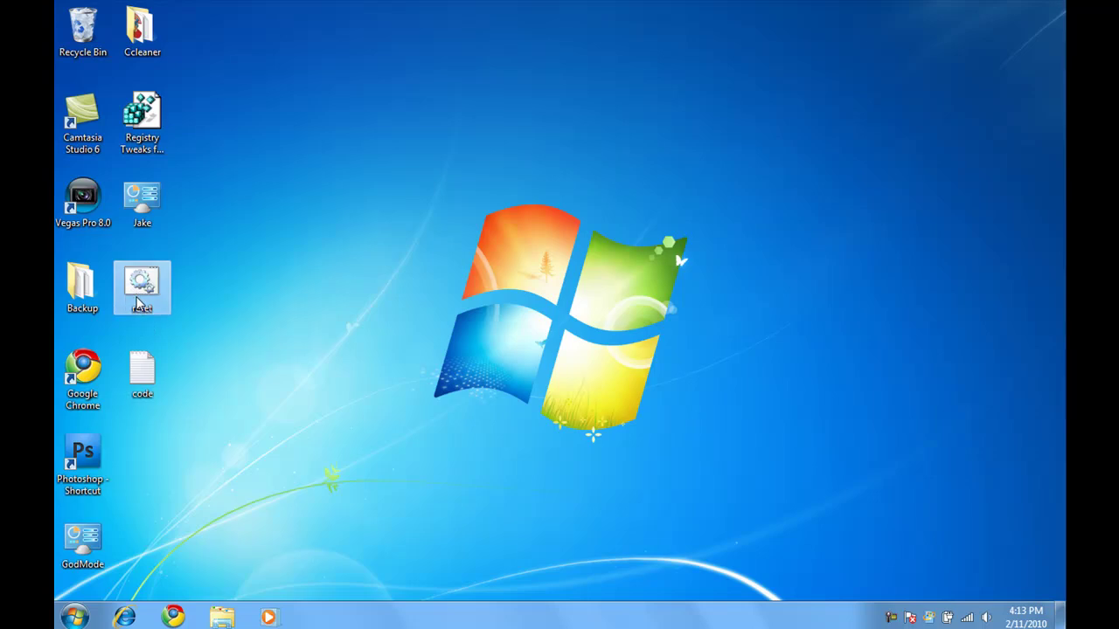
pyautogui.doubleClick(142, 288)
pyautogui.doubleClick(141, 312)
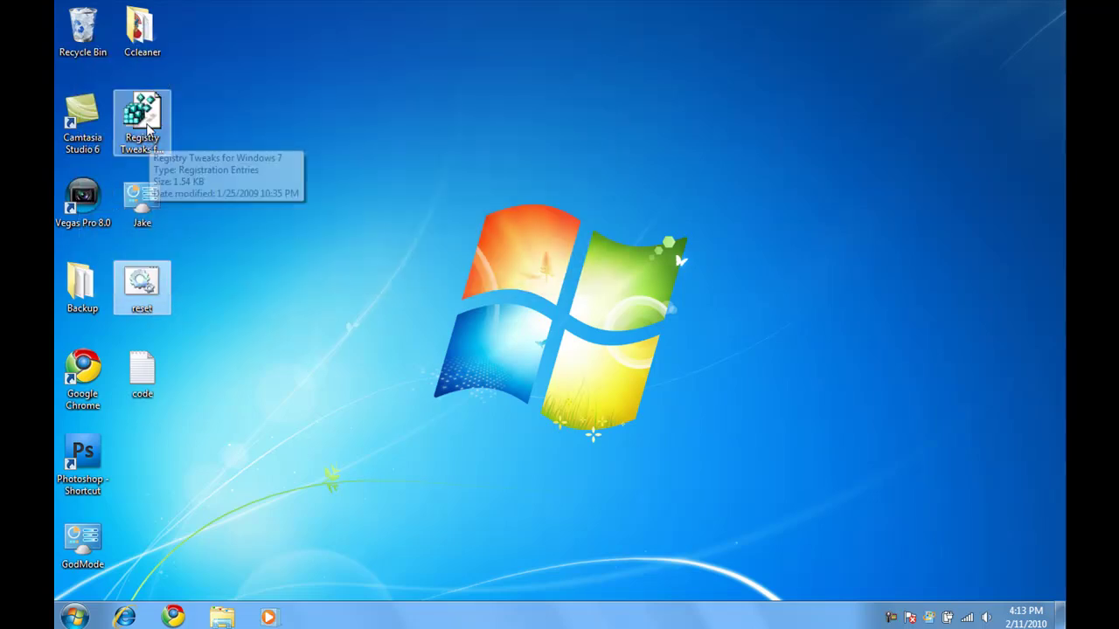
# Step: Copy the GodMode line from the code text file on the desktop and close the file
pyautogui.doubleClick(142, 372)
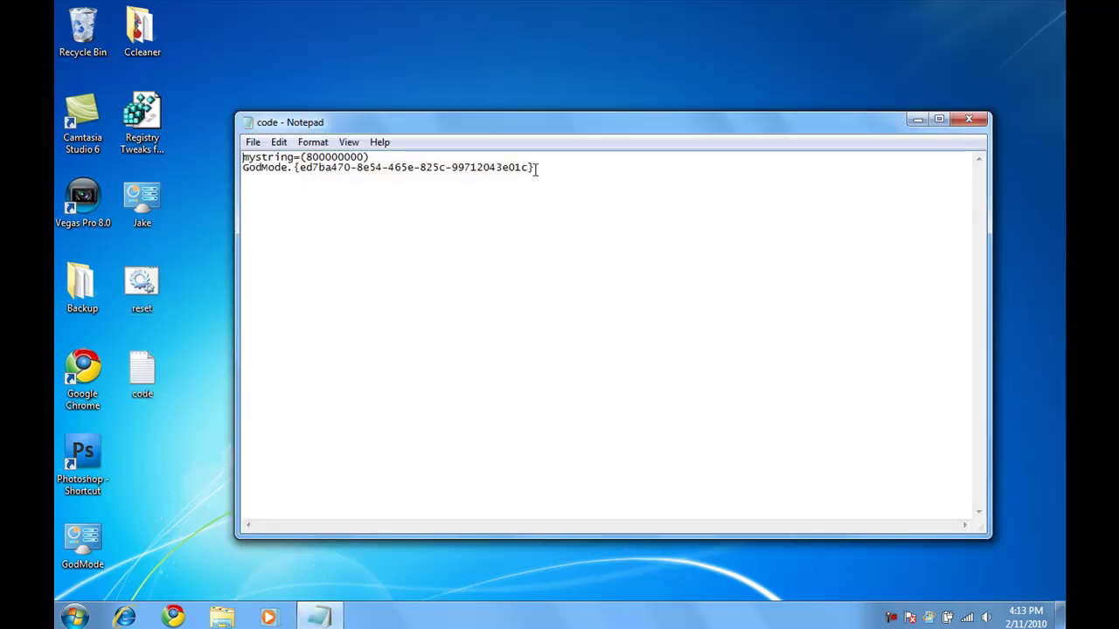
pyautogui.moveTo(536, 170); pyautogui.dragTo(245, 177)
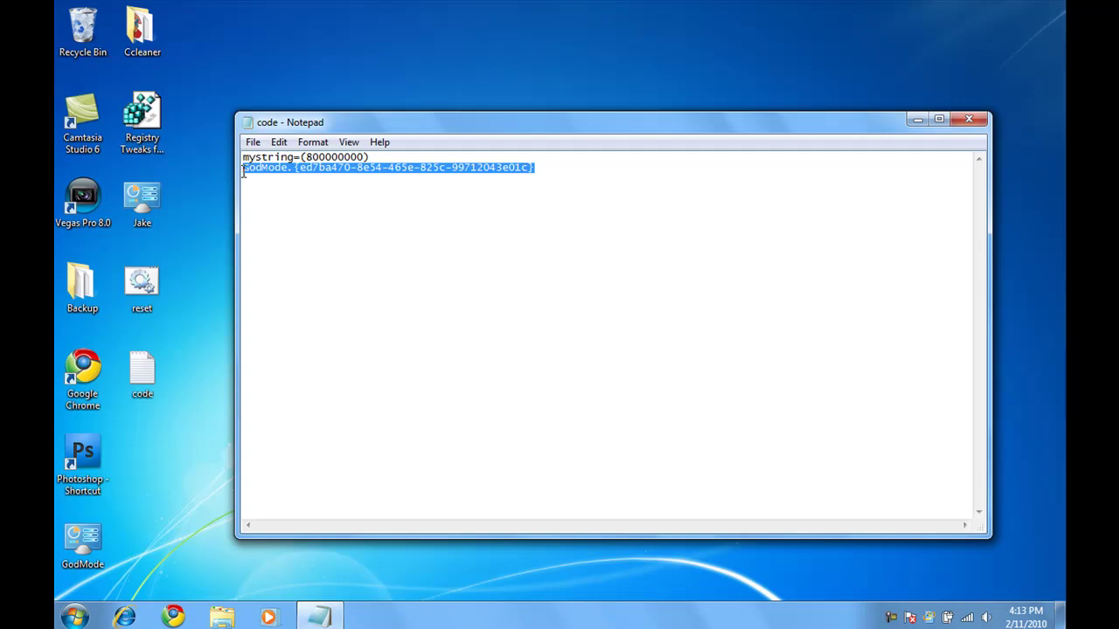
pyautogui.rightClick(499, 176)
pyautogui.click(523, 226)
pyautogui.click(968, 119)
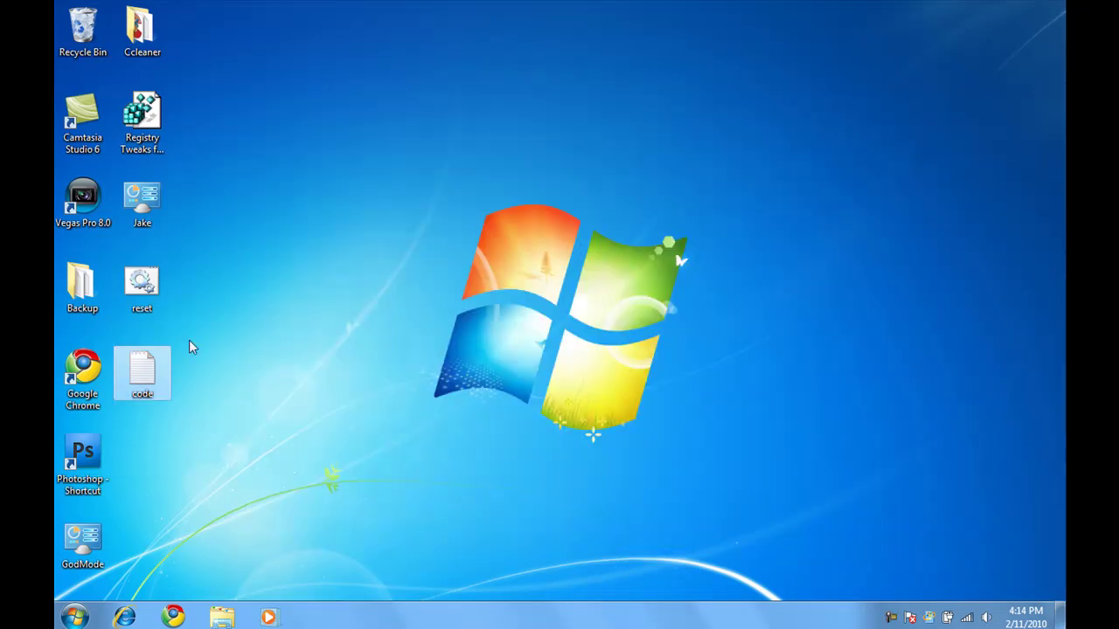
# Step: Try to create a new desktop folder named with the copied GodMode code
pyautogui.rightClick(290, 291)
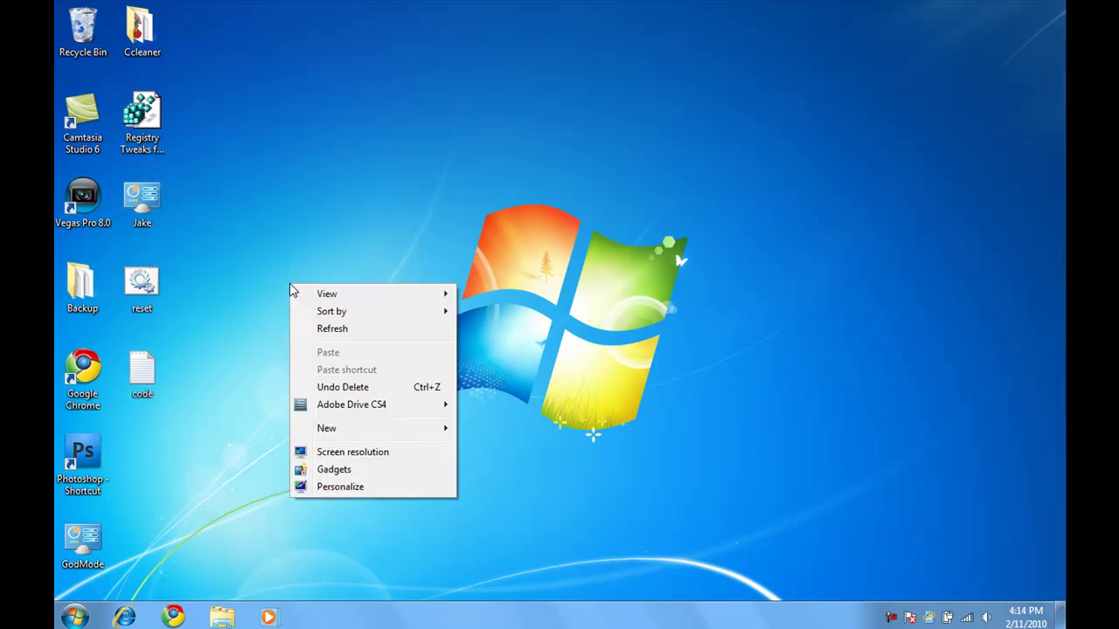
pyautogui.click(472, 428)
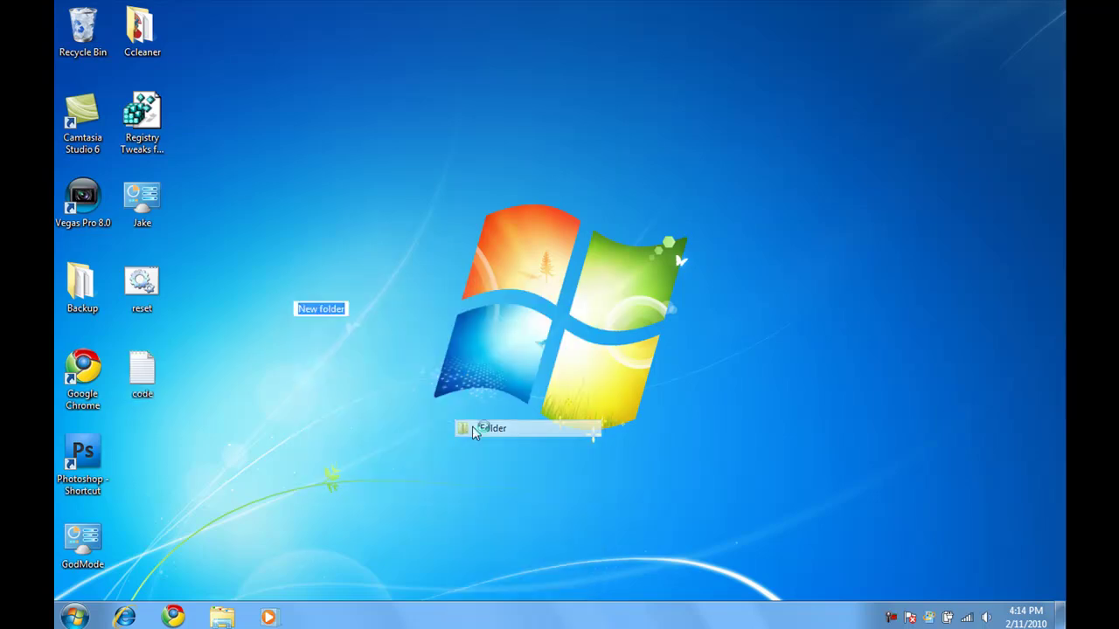
pyautogui.write('v')
pyautogui.press('BackSpace')
pyautogui.hotkey('ctrl', 'v')
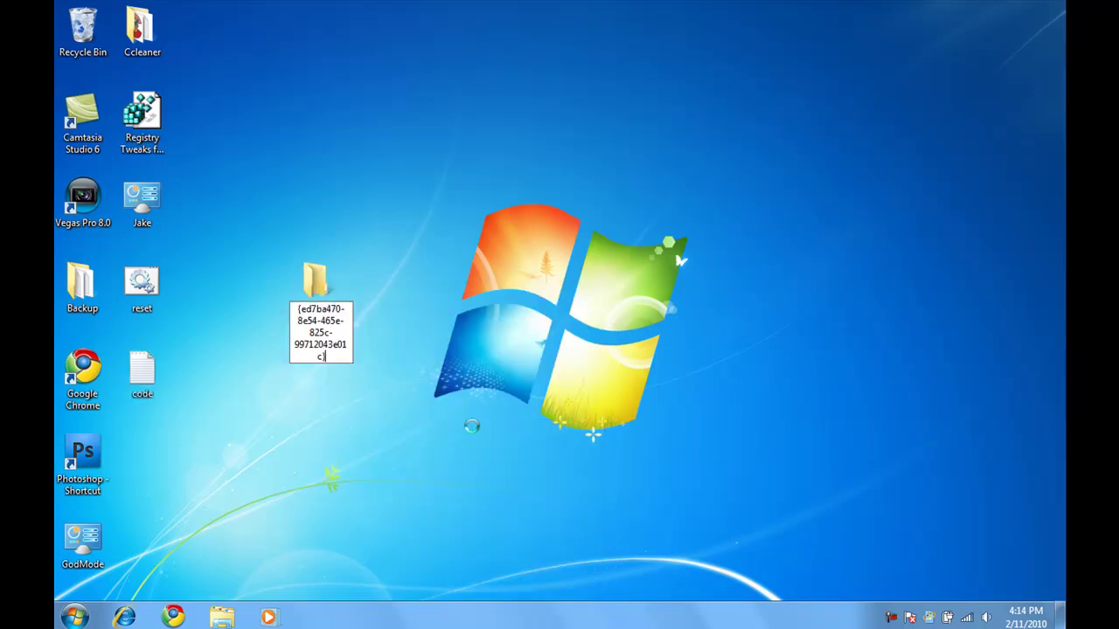
pyautogui.press('Return')
pyautogui.click(617, 472)
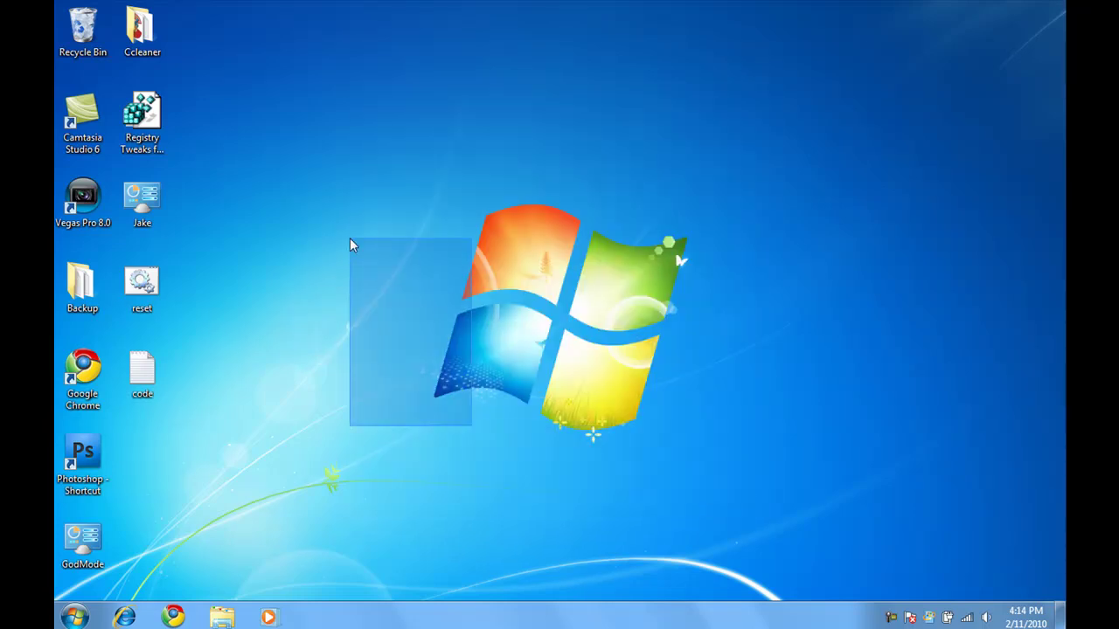
pyautogui.rightClick(318, 315)
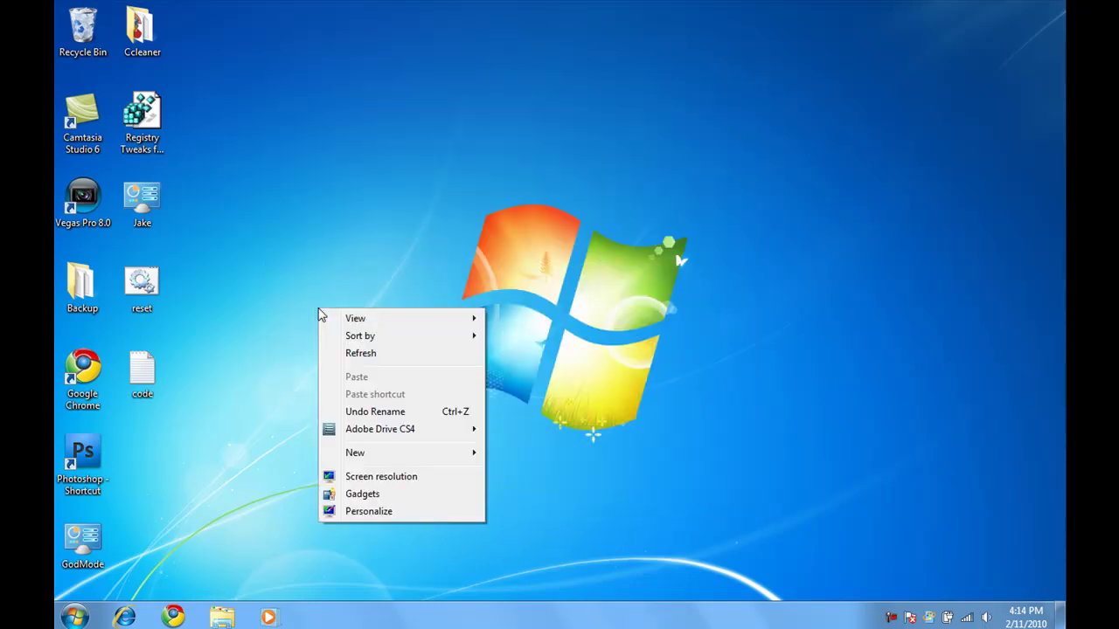
# Step: Delete the existing GodMode folder and its matching duplicate, and create a desktop folder named GodMode.{ed7ba470-8e54-465e-825c-99712043e01c}
pyautogui.click(87, 539)
pyautogui.moveTo(88, 540); pyautogui.dragTo(65, 17)
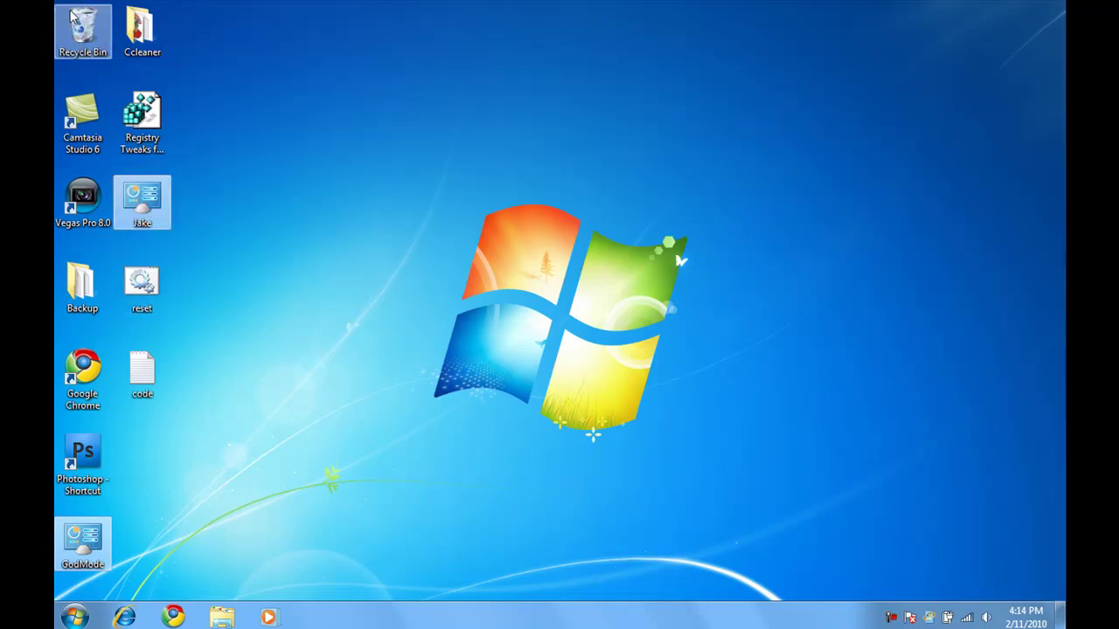
pyautogui.rightClick(388, 146)
pyautogui.moveTo(525, 292)
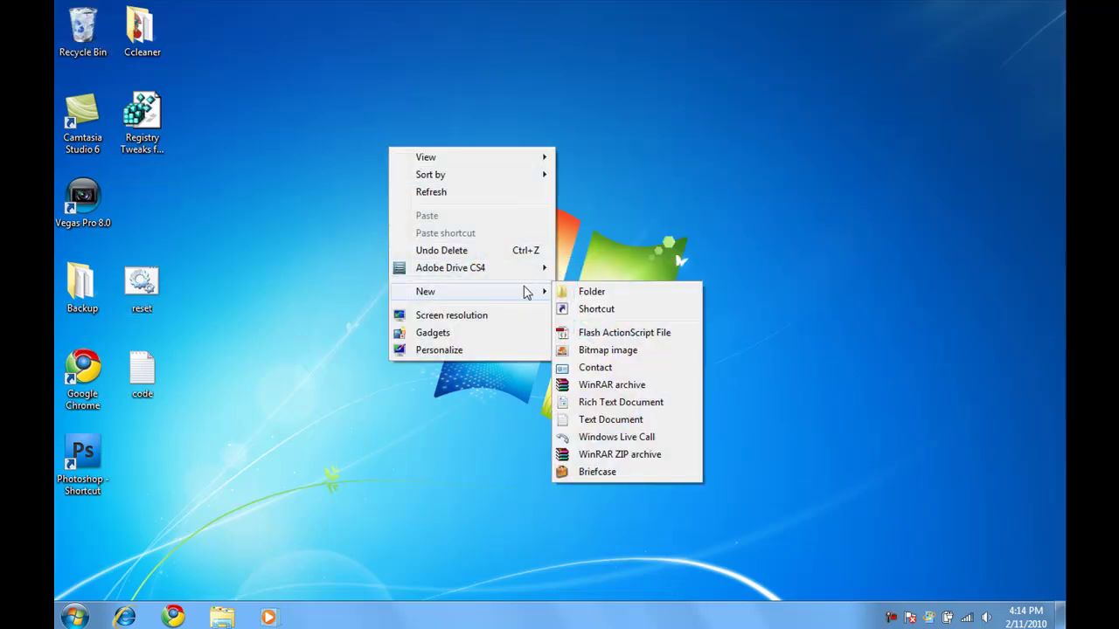
pyautogui.click(566, 292)
pyautogui.hotkey('ctrl', 'v')
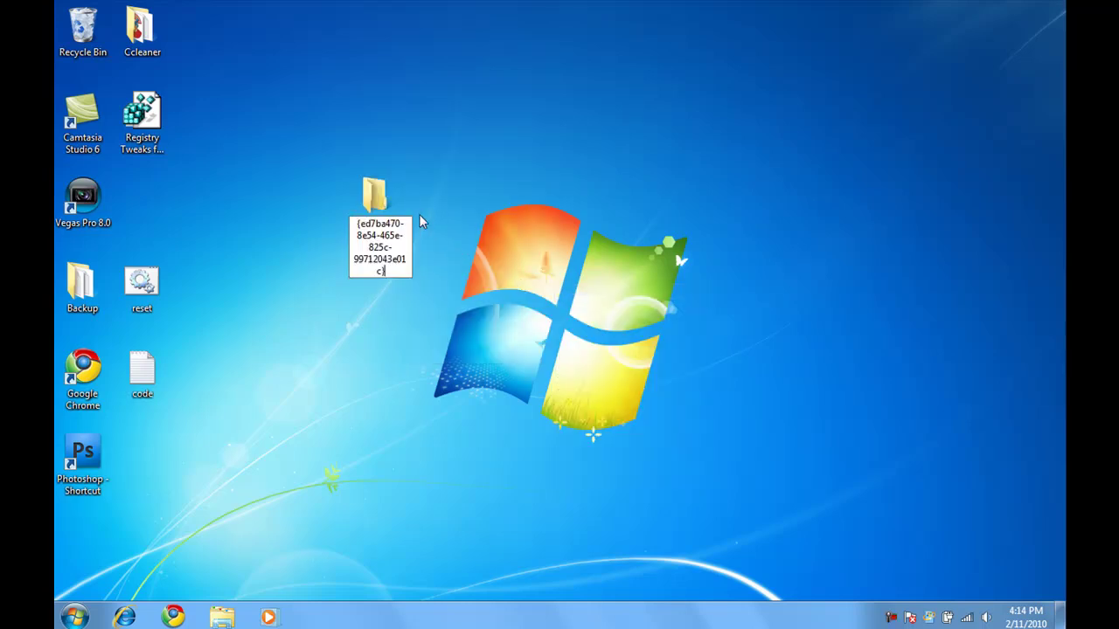
pyautogui.moveTo(385, 271); pyautogui.dragTo(382, 116)
pyautogui.hotkey('ctrl', 'c')
pyautogui.press('Return')
# Step: Open the new GodMode folder and browse its list of system settings, including Administrative Tools
pyautogui.doubleClick(376, 199)
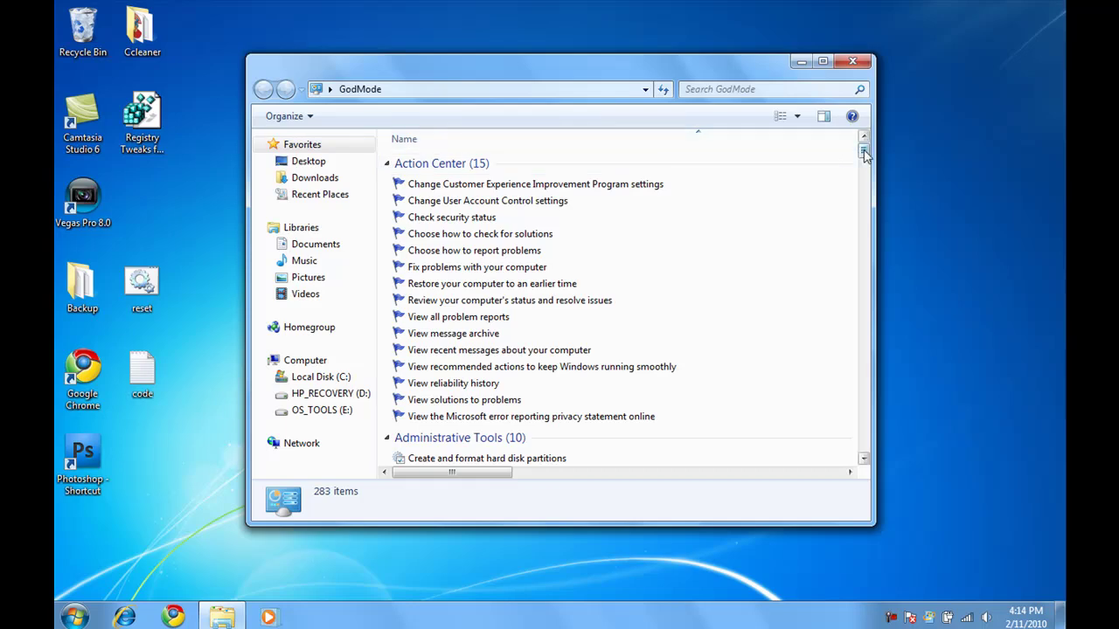
pyautogui.moveTo(864, 150); pyautogui.dragTo(874, 440)
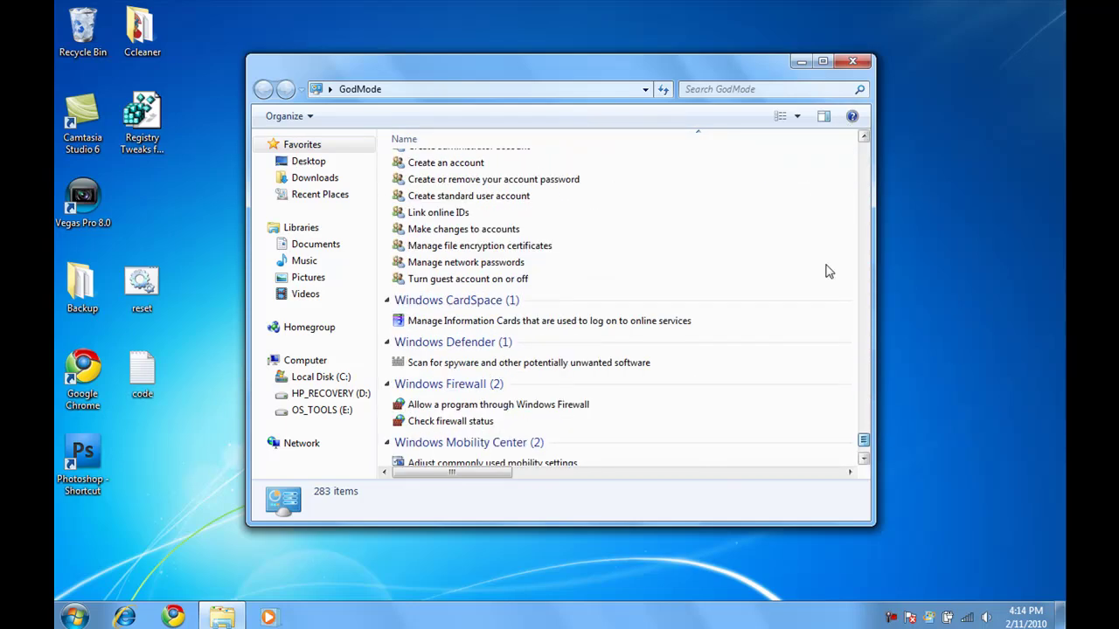
pyautogui.click(866, 166)
pyautogui.moveTo(863, 167); pyautogui.dragTo(864, 164)
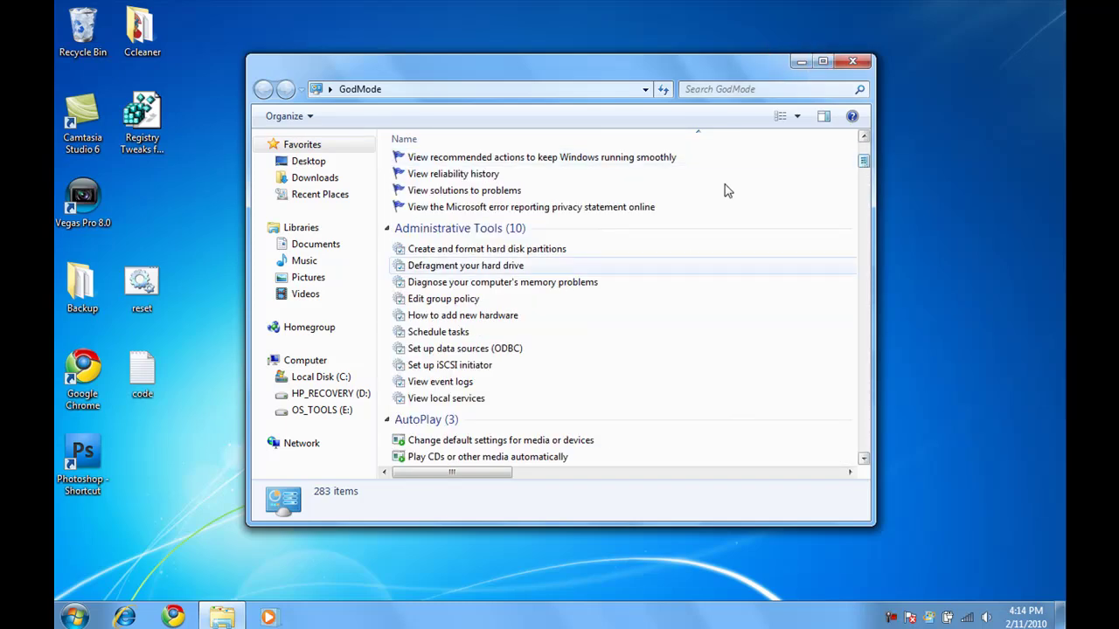
# Step: Close the folder window, rename the GodMode desktop folder to a first name, and move it to the Recycle Bin
pyautogui.click(855, 66)
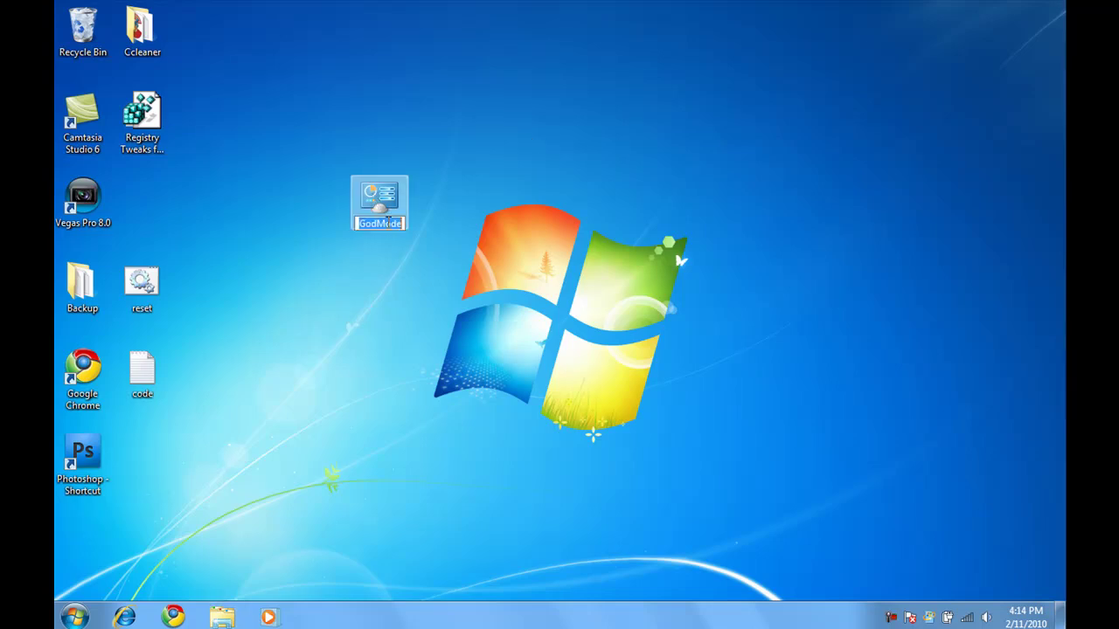
pyautogui.rightClick(382, 210)
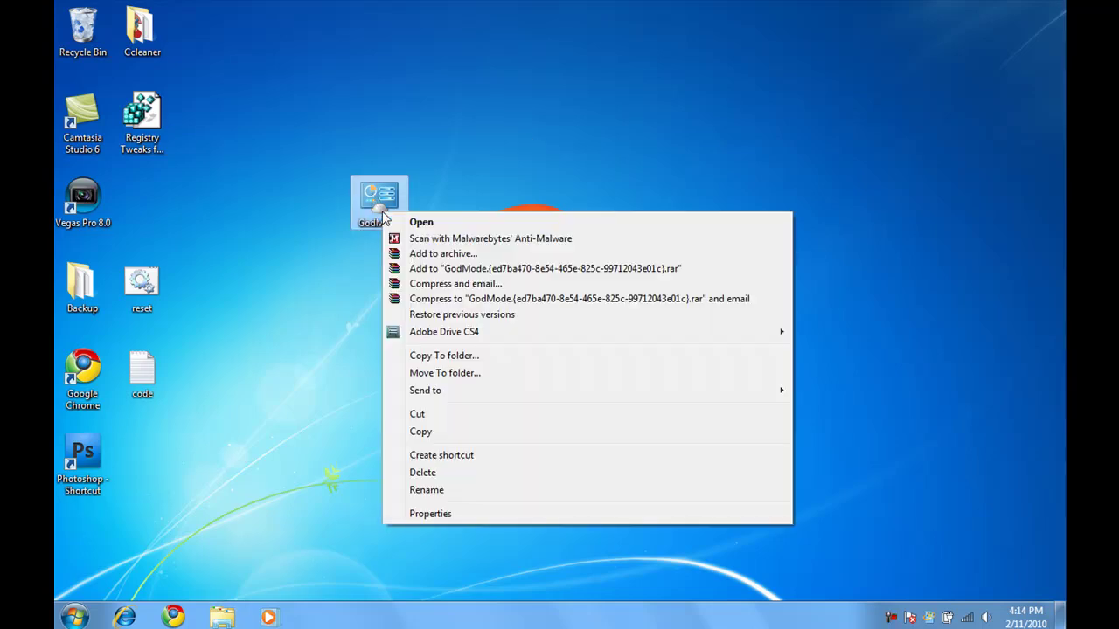
pyautogui.click(413, 491)
pyautogui.write('Jake')
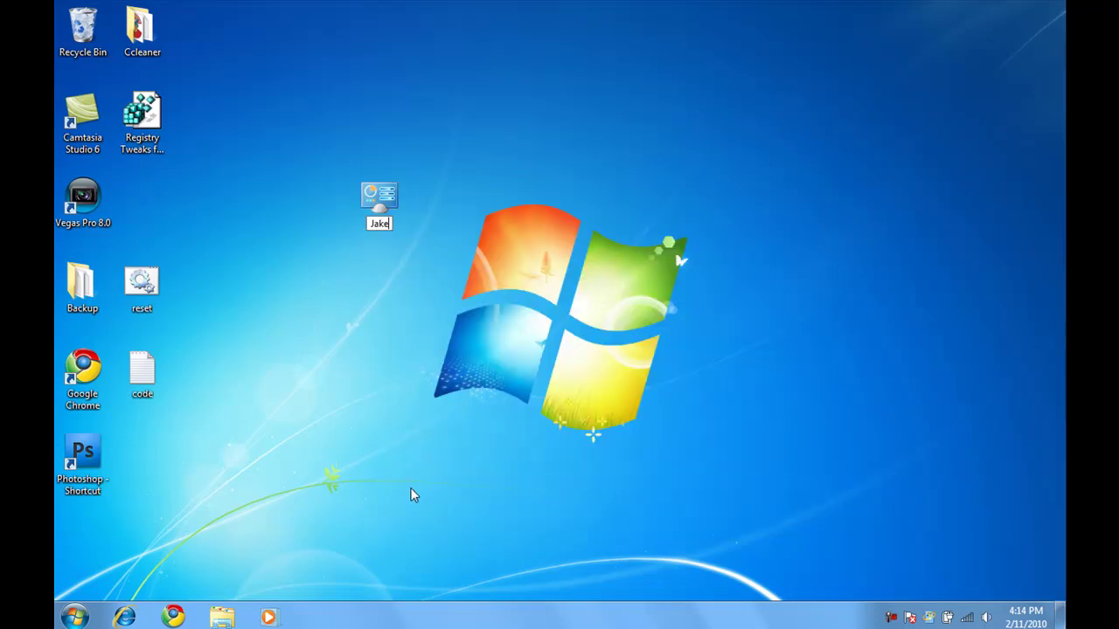
pyautogui.press('Return')
pyautogui.moveTo(385, 203); pyautogui.dragTo(83, 30)
# Step: Create a desktop folder named with a first name followed by .{ed7ba470-8e54-465e-825c-99712043e01c} and place it below the Registry Tweaks file
pyautogui.rightClick(298, 125)
pyautogui.moveTo(394, 268)
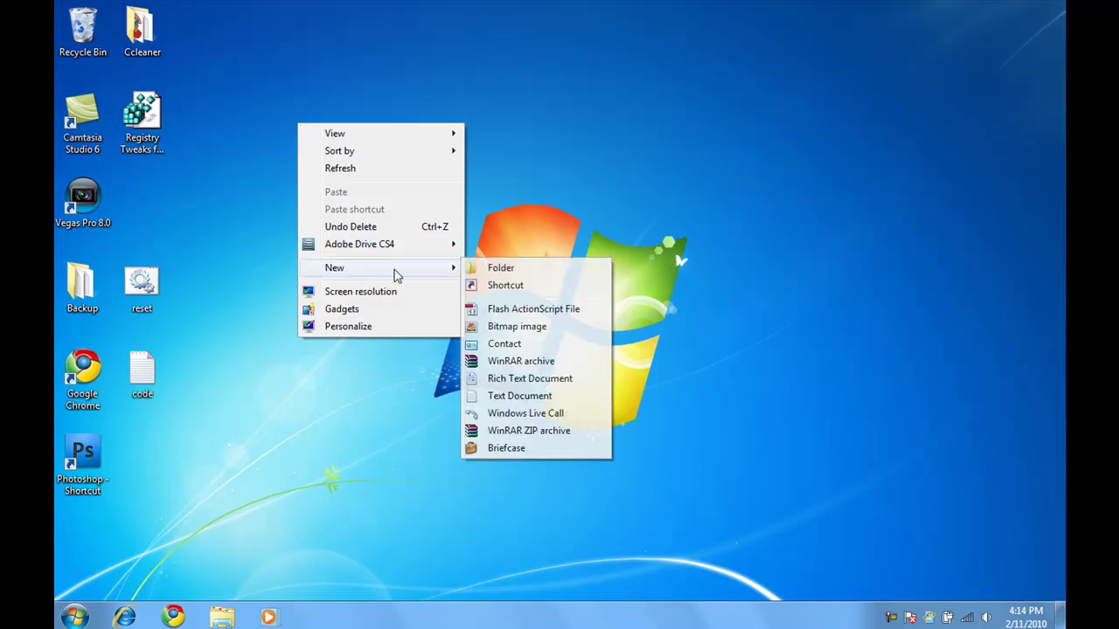
pyautogui.click(498, 265)
pyautogui.hotkey('ctrl', 'v')
pyautogui.hotkey('ctrl', 'a')
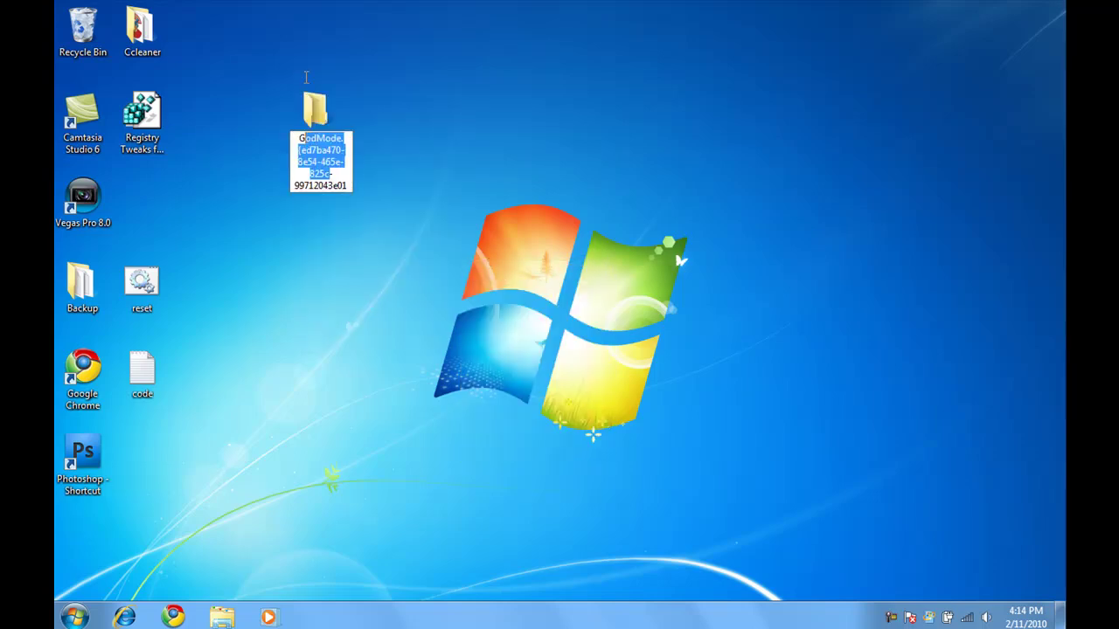
pyautogui.press('Home')
pyautogui.write('GodMode.')
pyautogui.moveTo(343, 136); pyautogui.dragTo(293, 131)
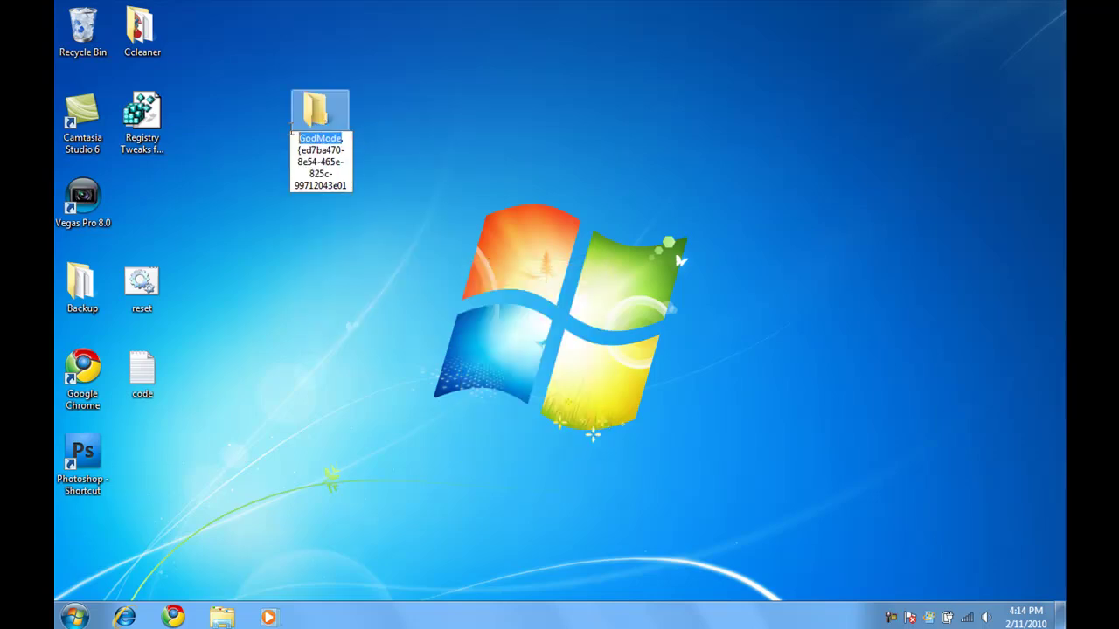
pyautogui.write('Jake')
pyautogui.press('Return')
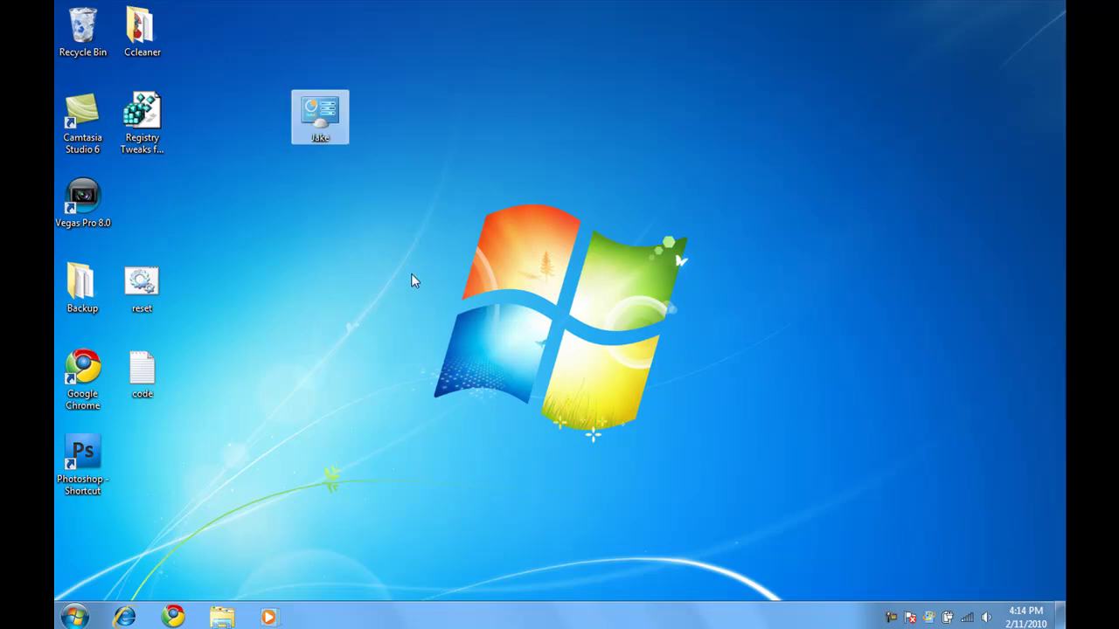
pyautogui.moveTo(320, 118); pyautogui.dragTo(133, 206)
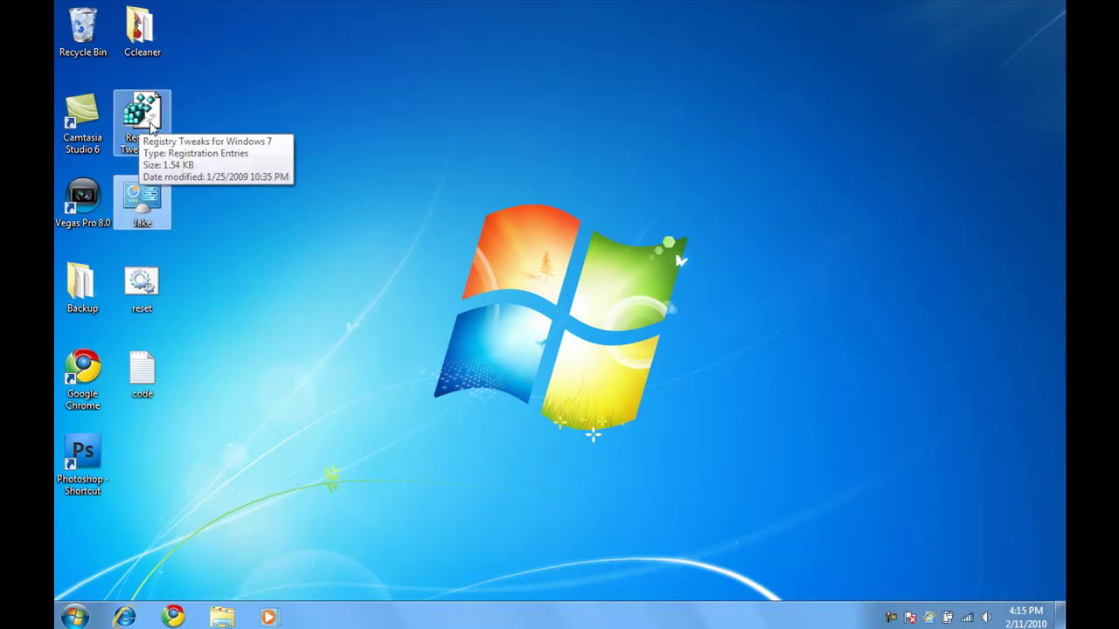
# Step: Merge the Registry Tweaks for Windows 7 file from the desktop into the registry
pyautogui.click(159, 119)
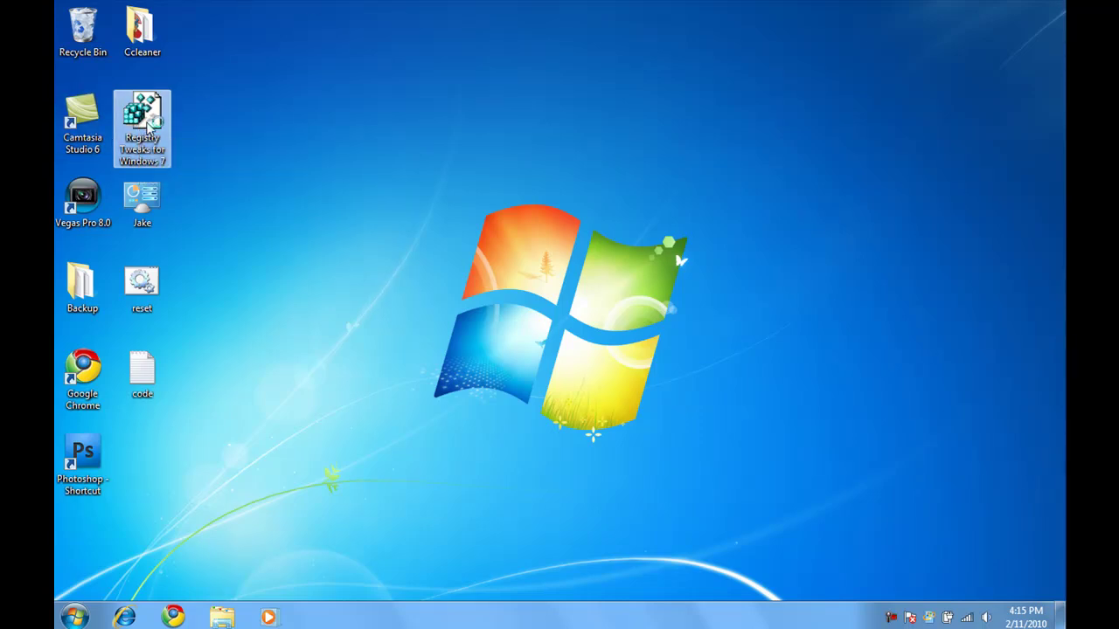
pyautogui.doubleClick(147, 127)
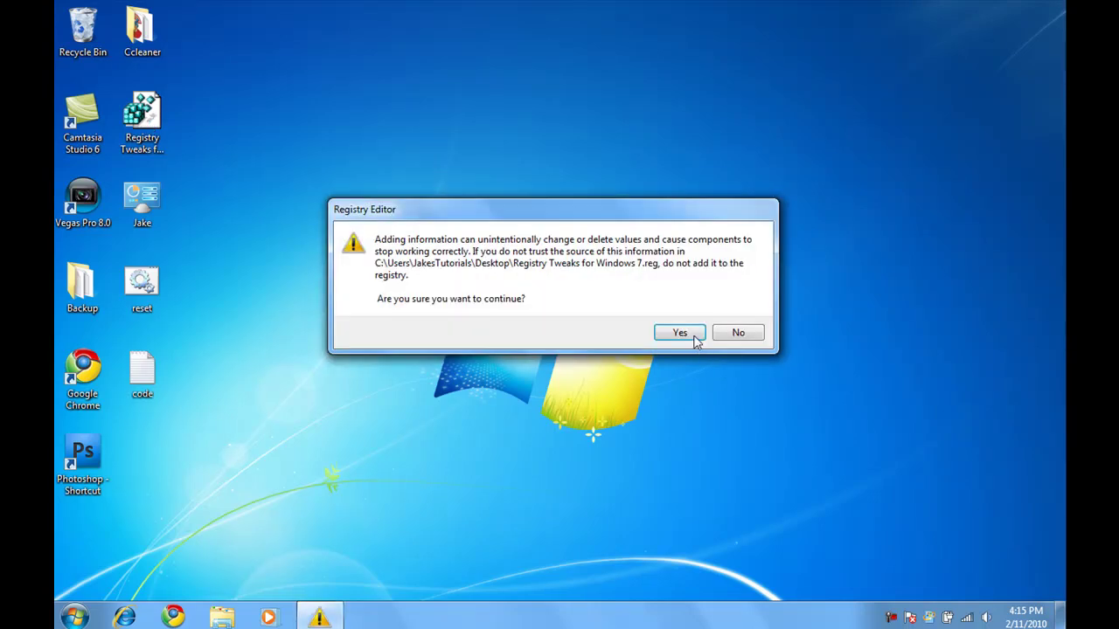
pyautogui.click(693, 333)
pyautogui.click(738, 310)
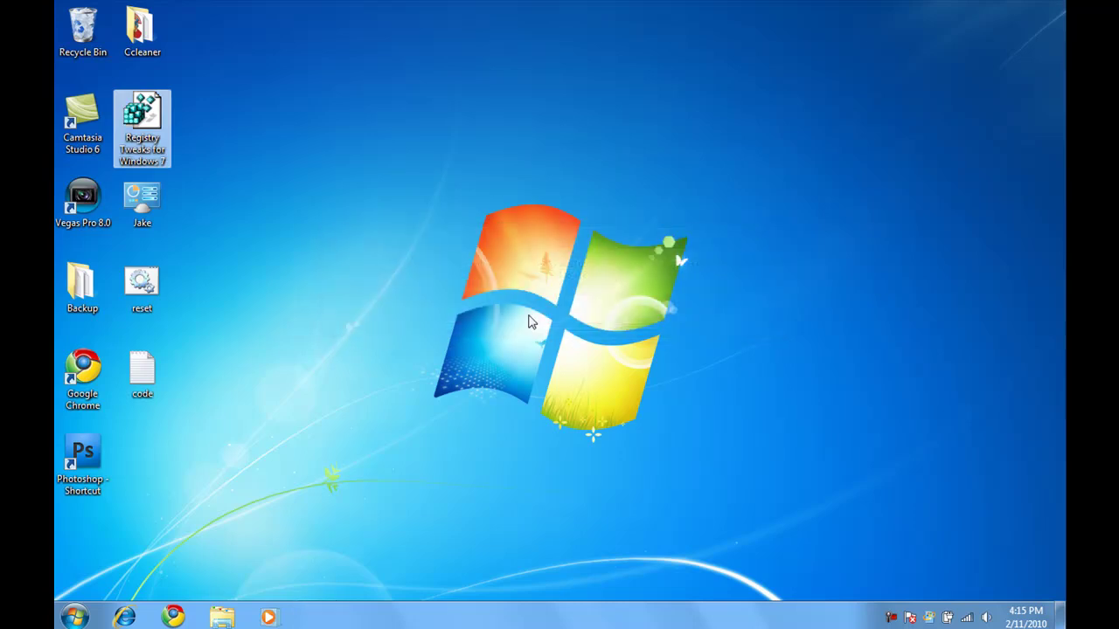
pyautogui.rightClick(529, 319)
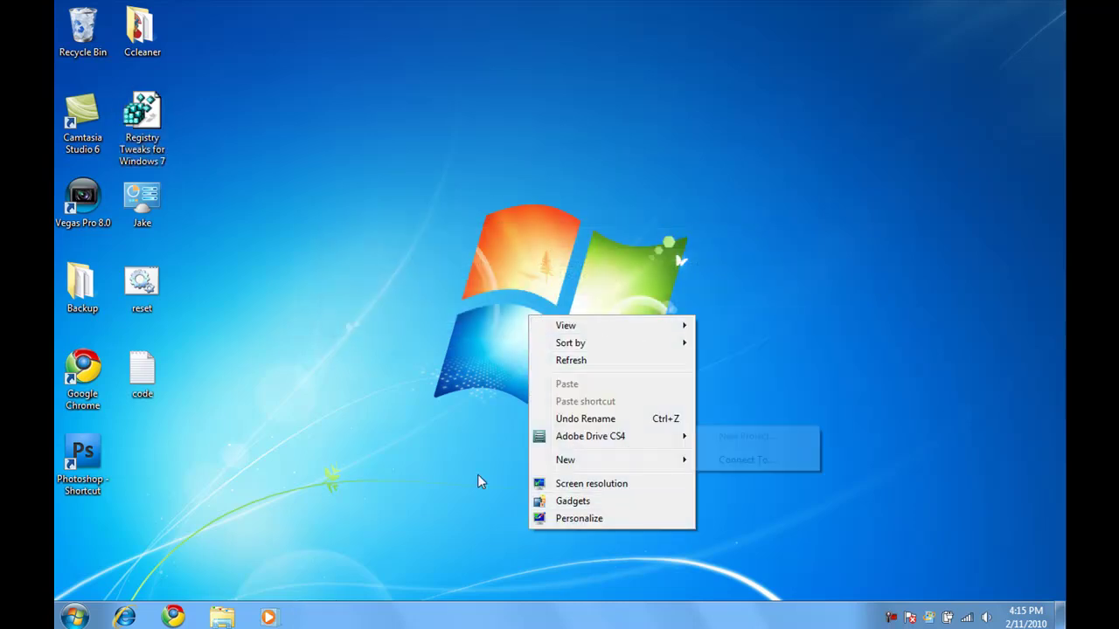
pyautogui.click(408, 437)
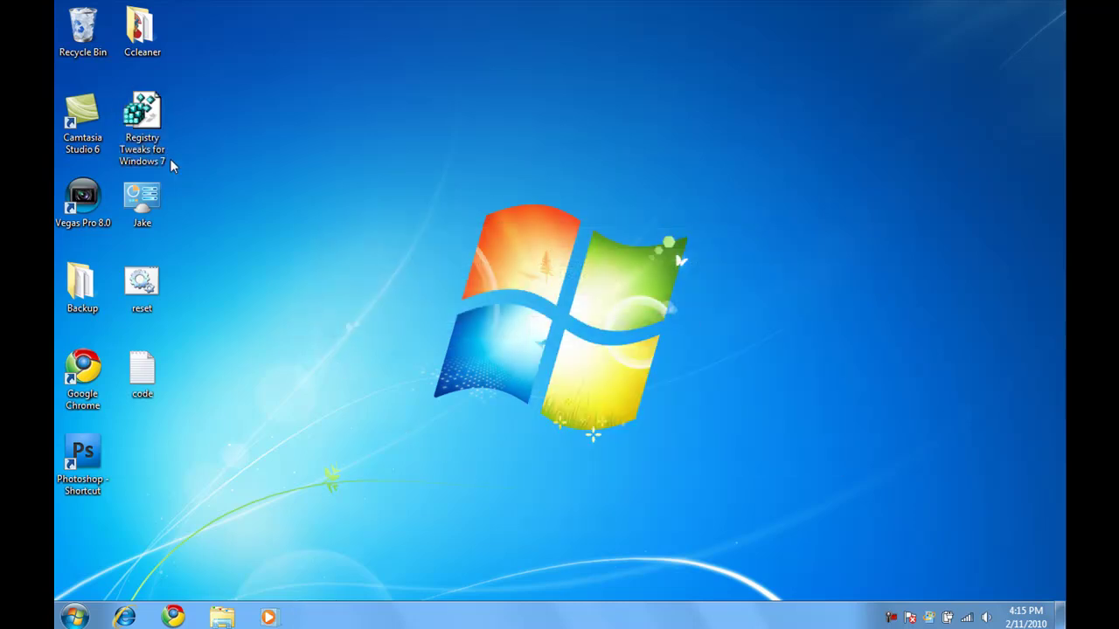
# Step: Open the Ccleaner folder on the desktop, look over its files, and close it
pyautogui.doubleClick(139, 31)
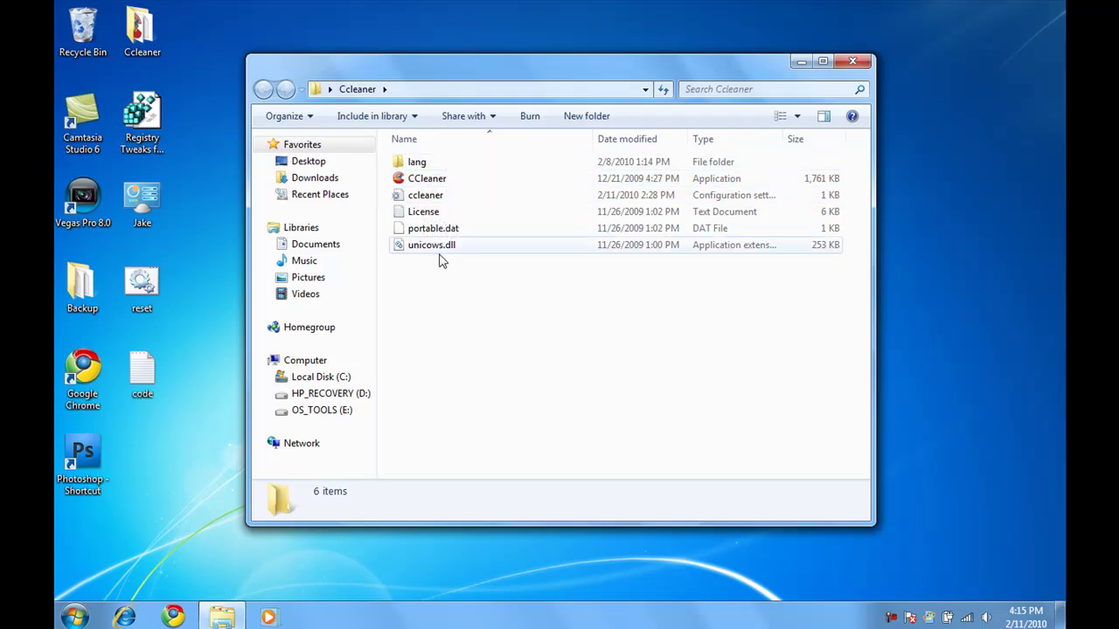
pyautogui.moveTo(412, 60); pyautogui.dragTo(465, 70)
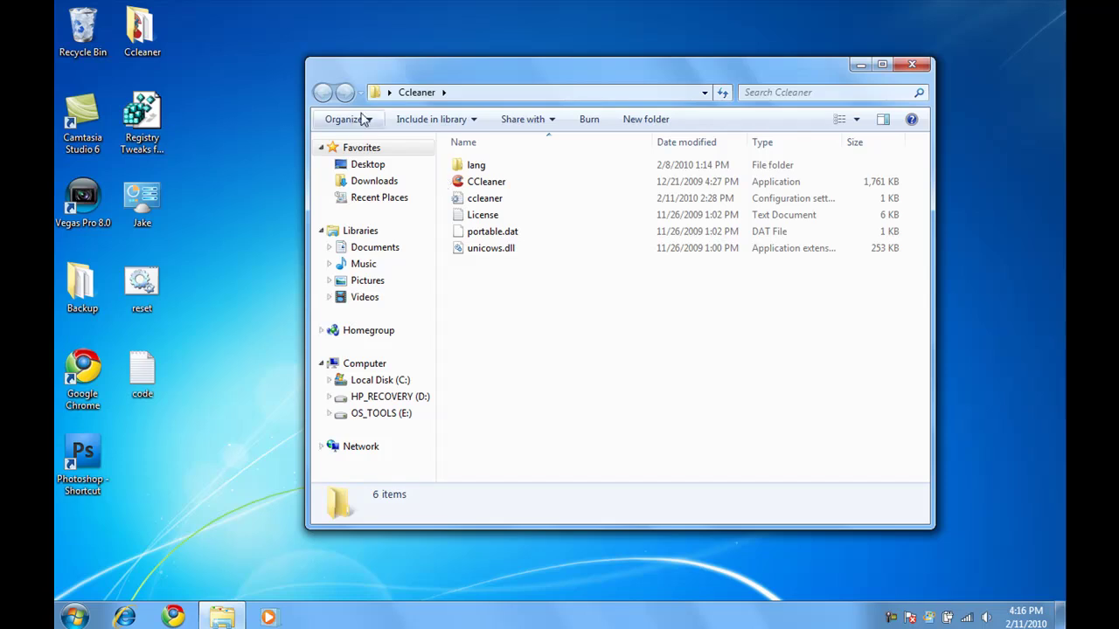
pyautogui.hotkey('alt', 'F4')
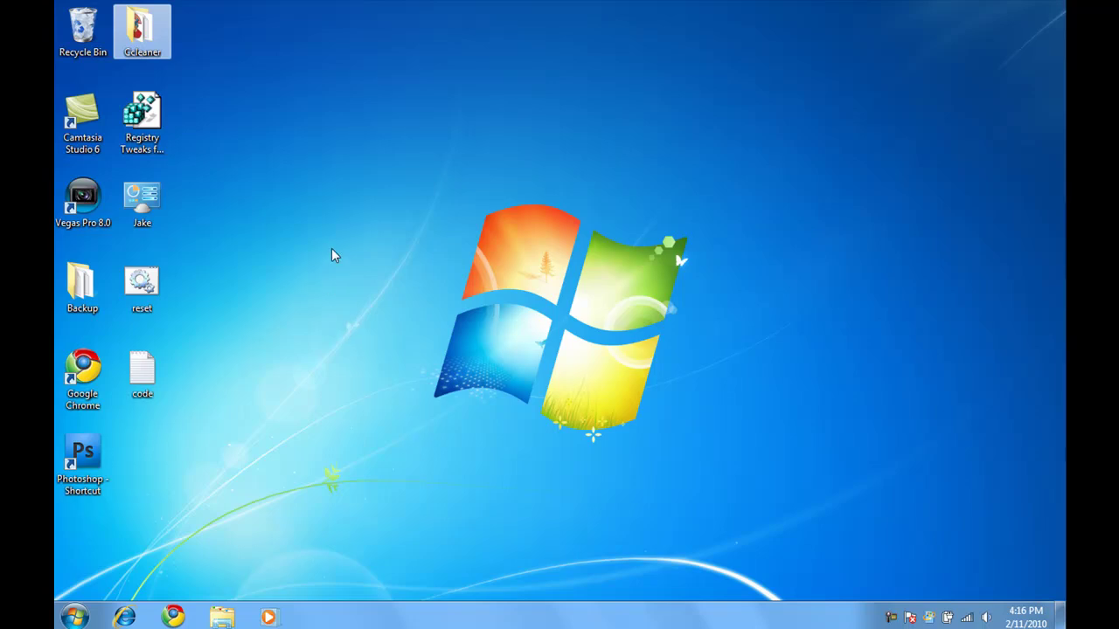
# Step: Remove prefetch:1 from the Vegas Pro 8.0 shortcut's target and save the change with administrator permission
pyautogui.rightClick(72, 201)
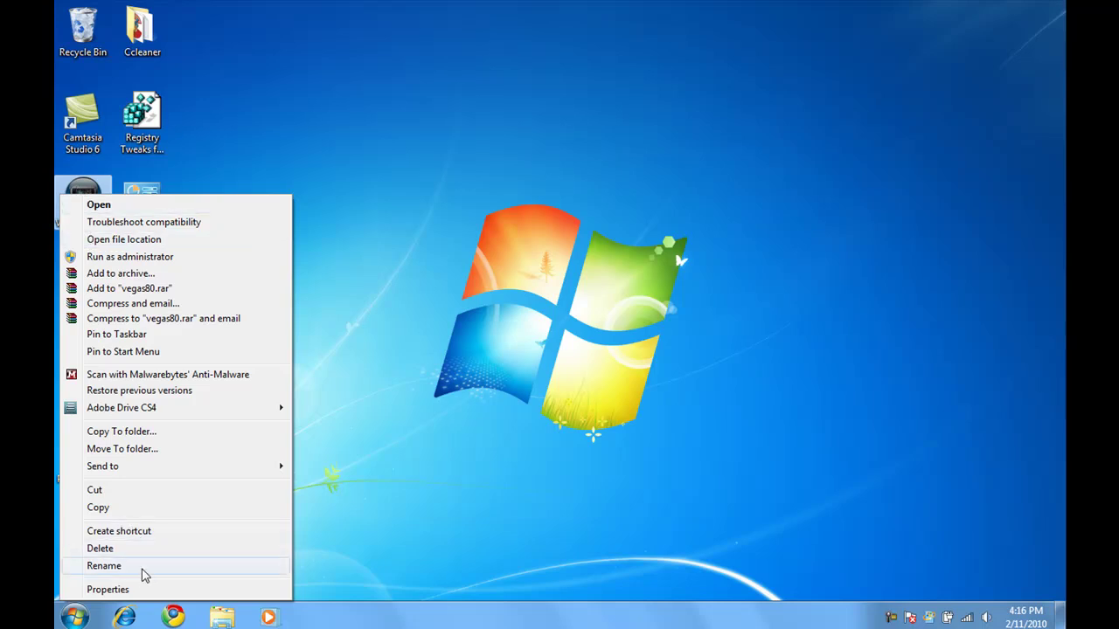
pyautogui.click(138, 591)
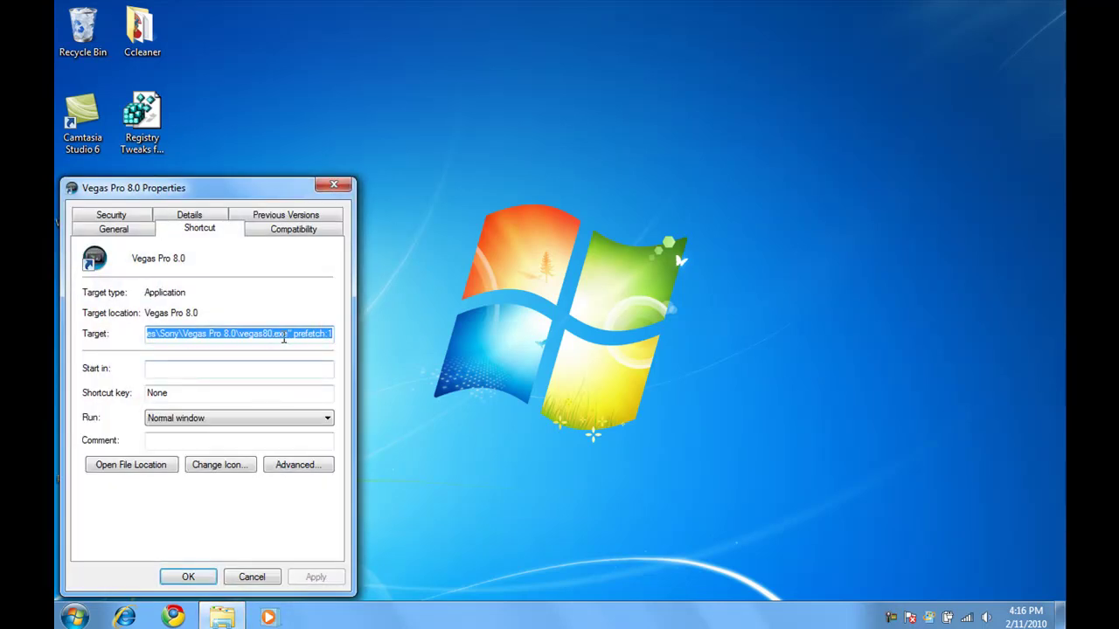
pyautogui.click(284, 335)
pyautogui.moveTo(293, 333); pyautogui.dragTo(419, 306)
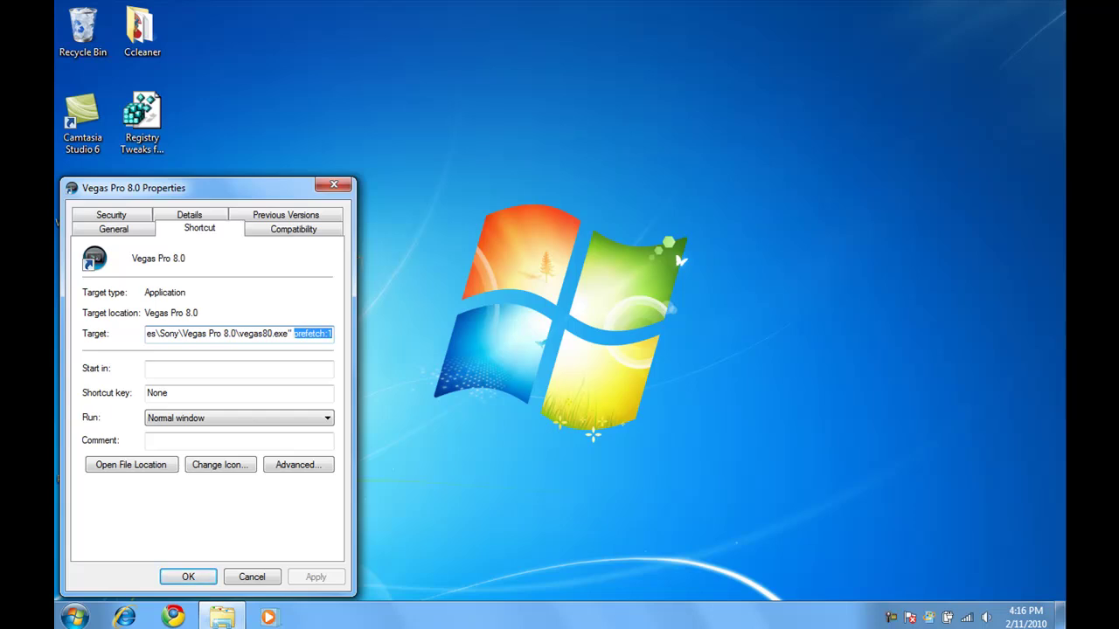
pyautogui.press('BackSpace')
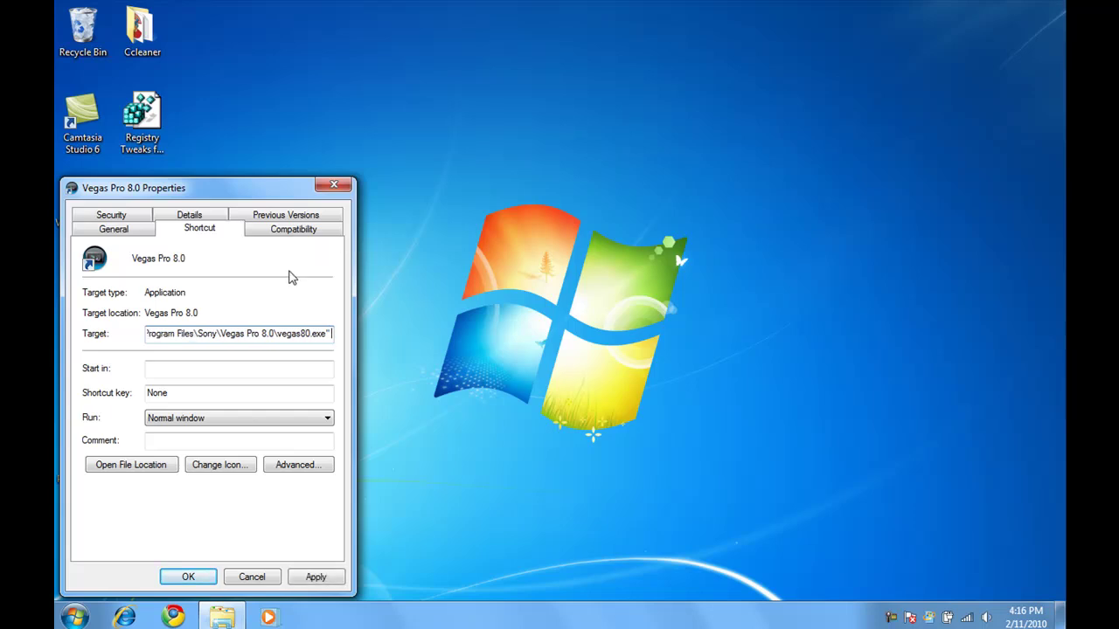
pyautogui.click(201, 579)
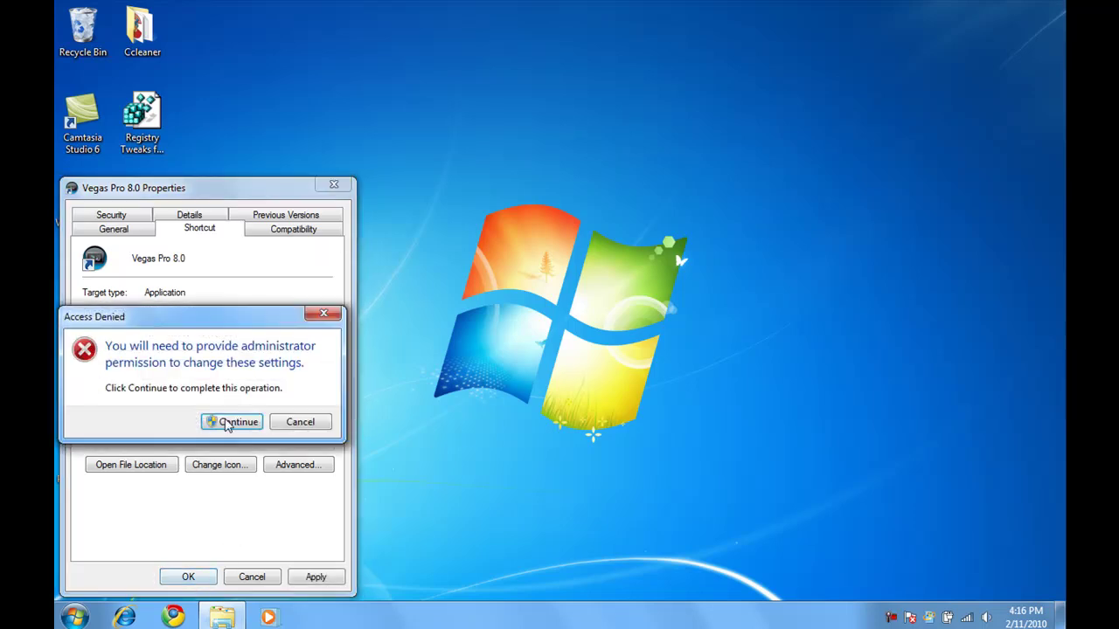
pyautogui.click(225, 422)
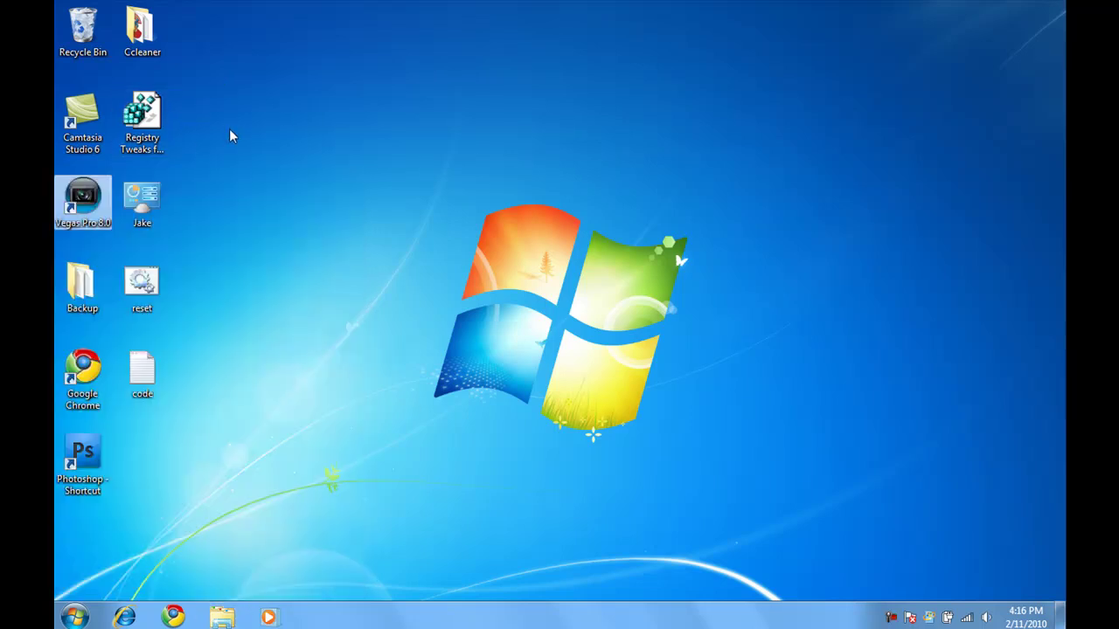
# Step: Add the line prefetch:1 below the GodMode line in the code text file and close the file
pyautogui.doubleClick(142, 372)
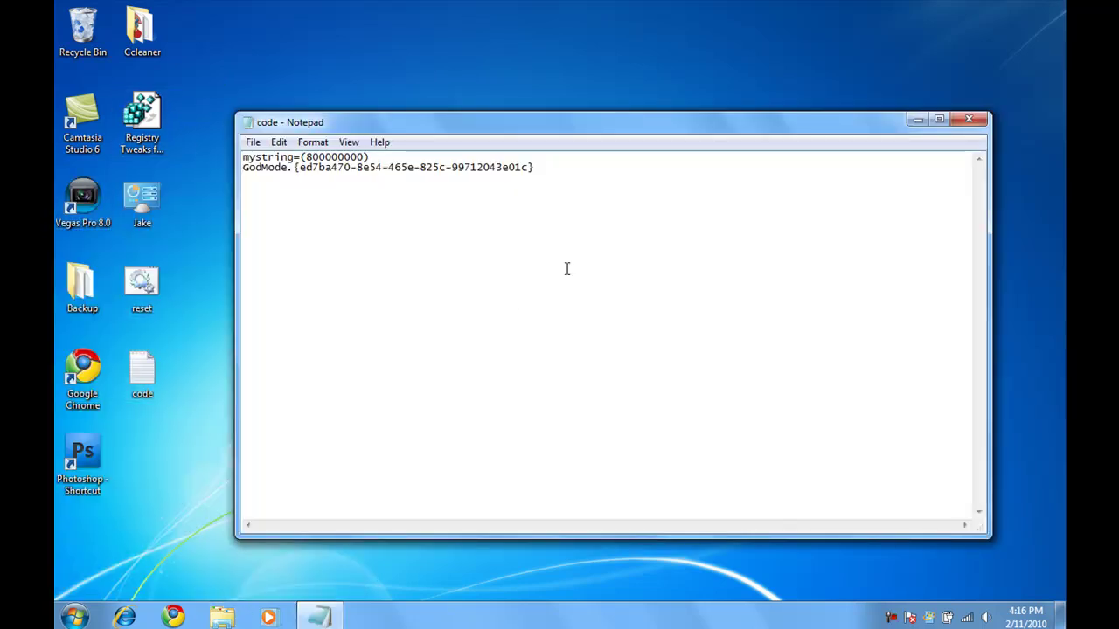
pyautogui.click(567, 268)
pyautogui.write('prefetch:1')
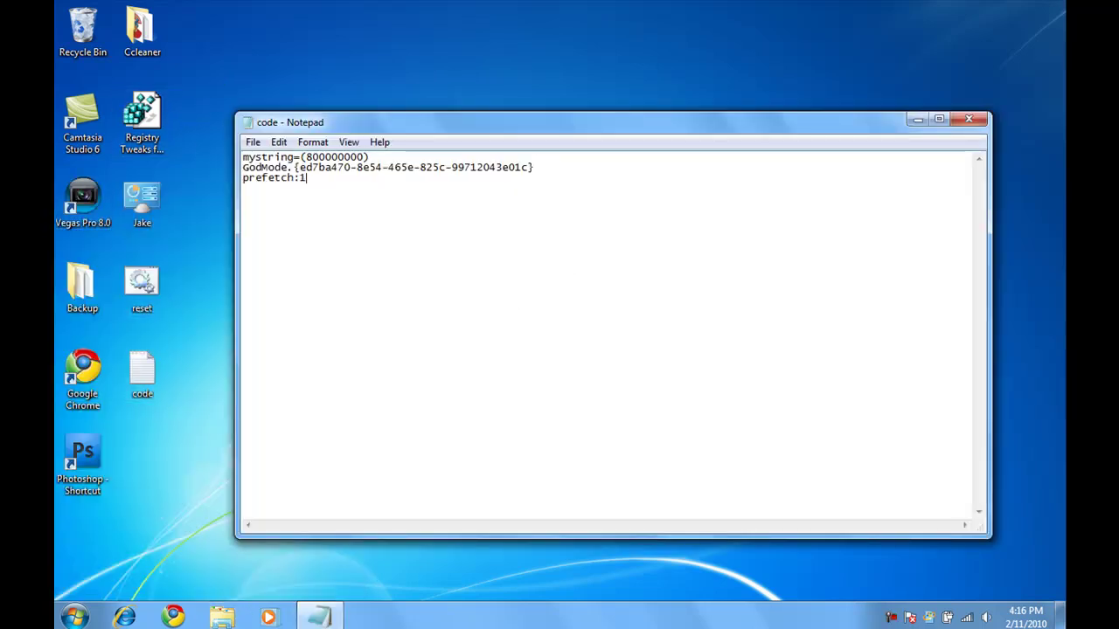
pyautogui.doubleClick(247, 122)
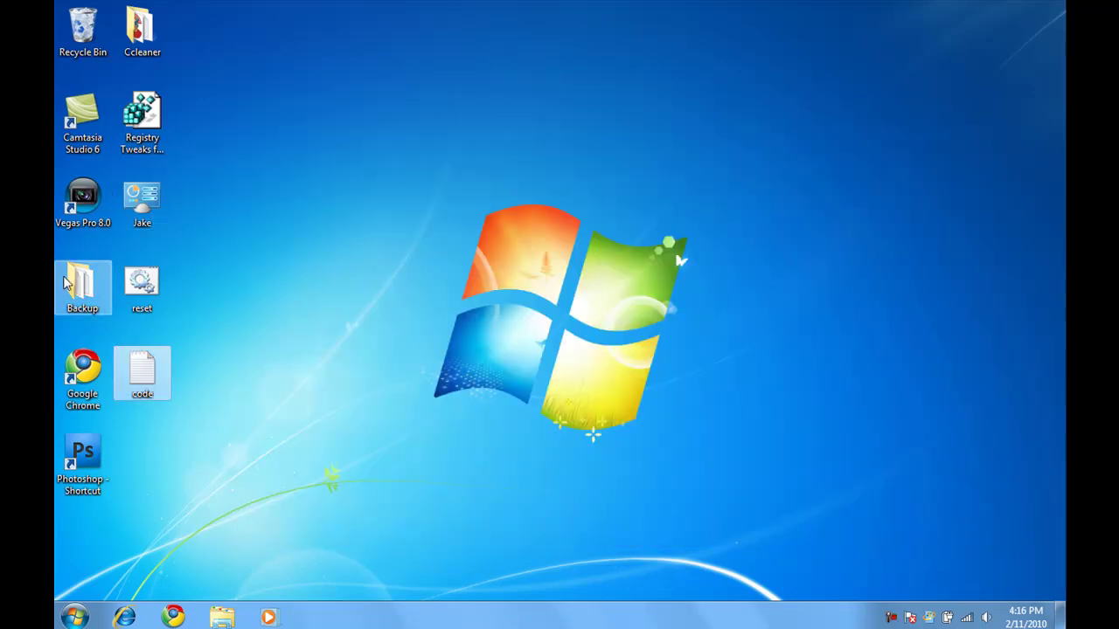
# Step: Append prefetch:1 to the Vegas Pro 8.0 shortcut's target, separated by a space after the closing quotation mark
pyautogui.click(83, 197)
pyautogui.rightClick(84, 196)
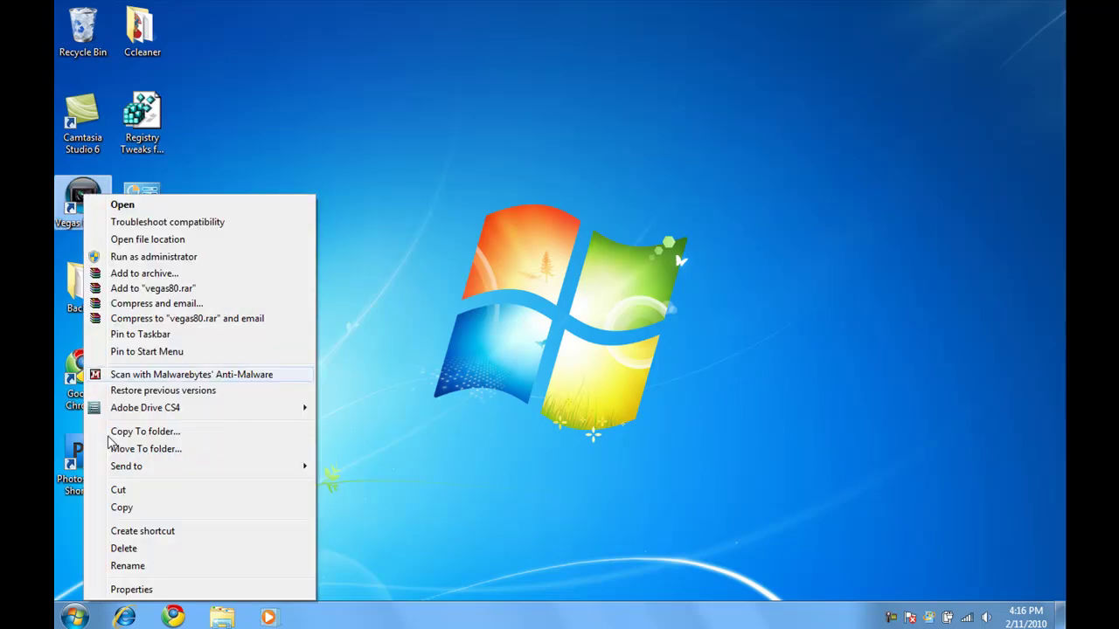
pyautogui.click(122, 590)
pyautogui.moveTo(229, 191); pyautogui.dragTo(405, 123)
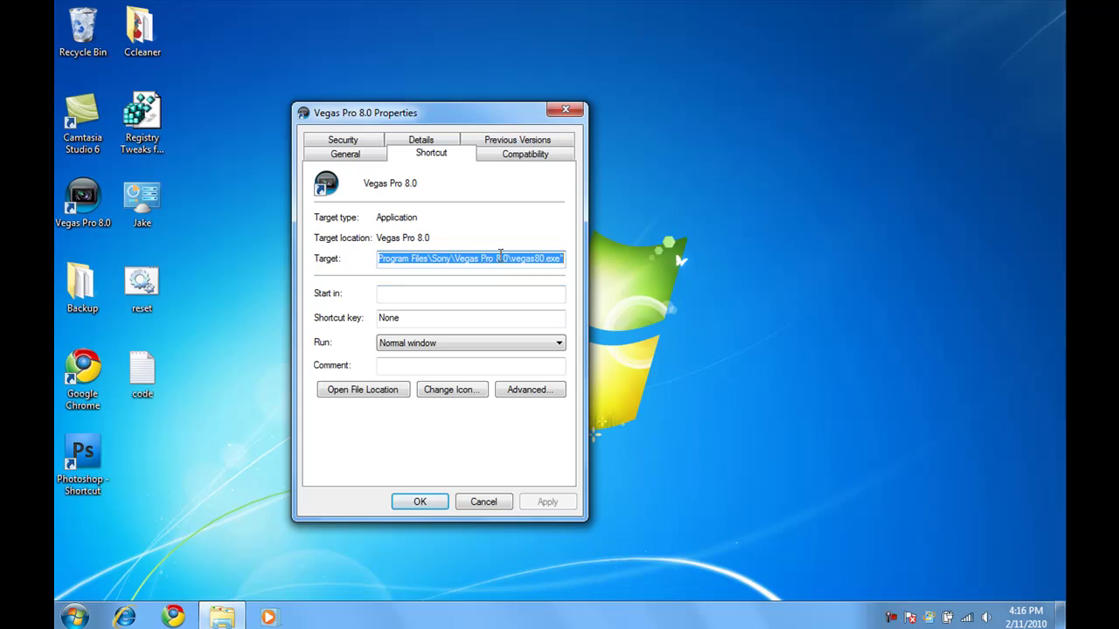
pyautogui.click(500, 257)
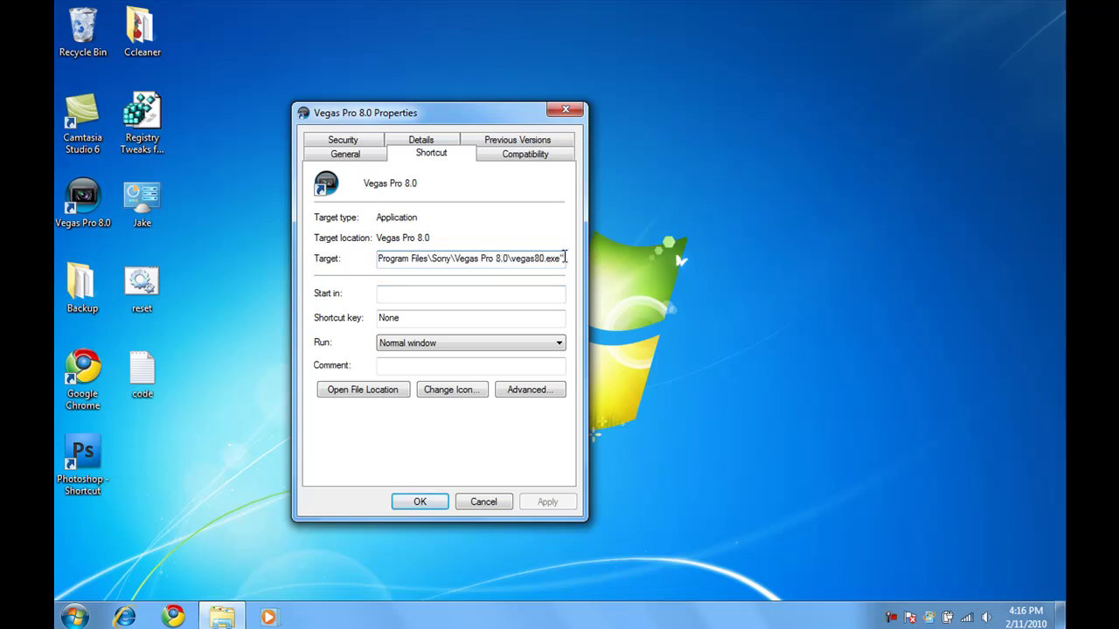
pyautogui.write('/prefetch:1')
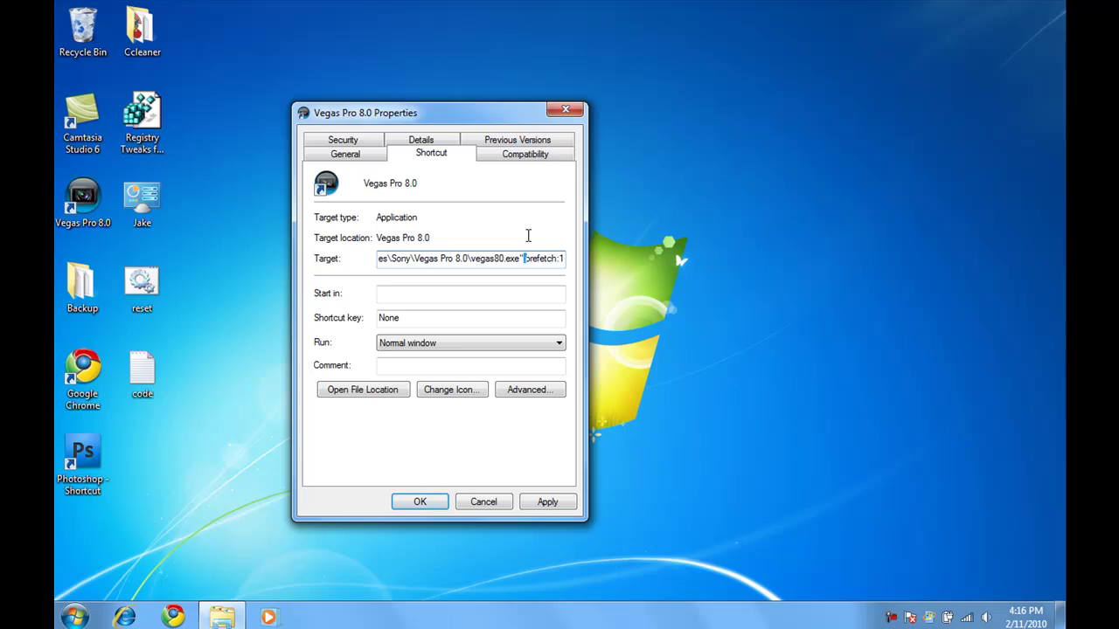
pyautogui.press('BackSpace')
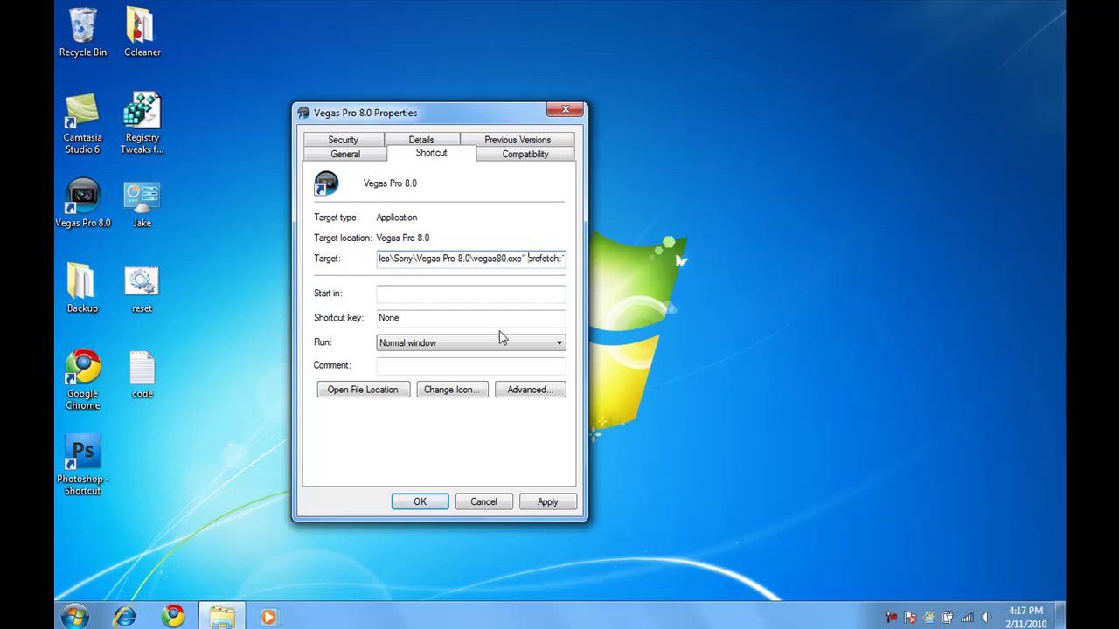
pyautogui.click(437, 505)
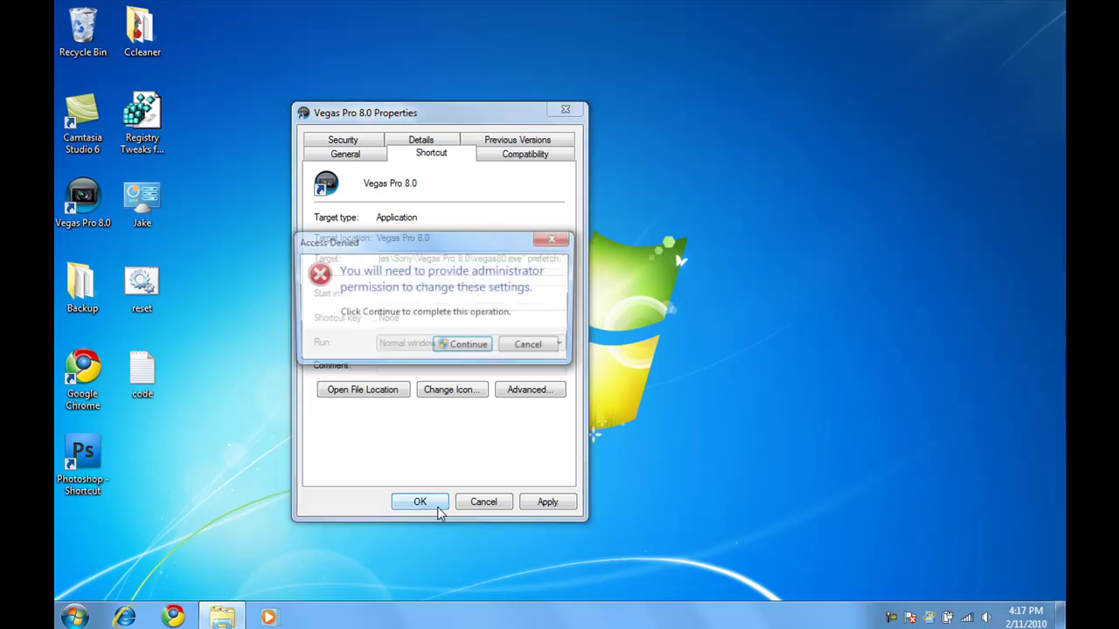
pyautogui.click(532, 347)
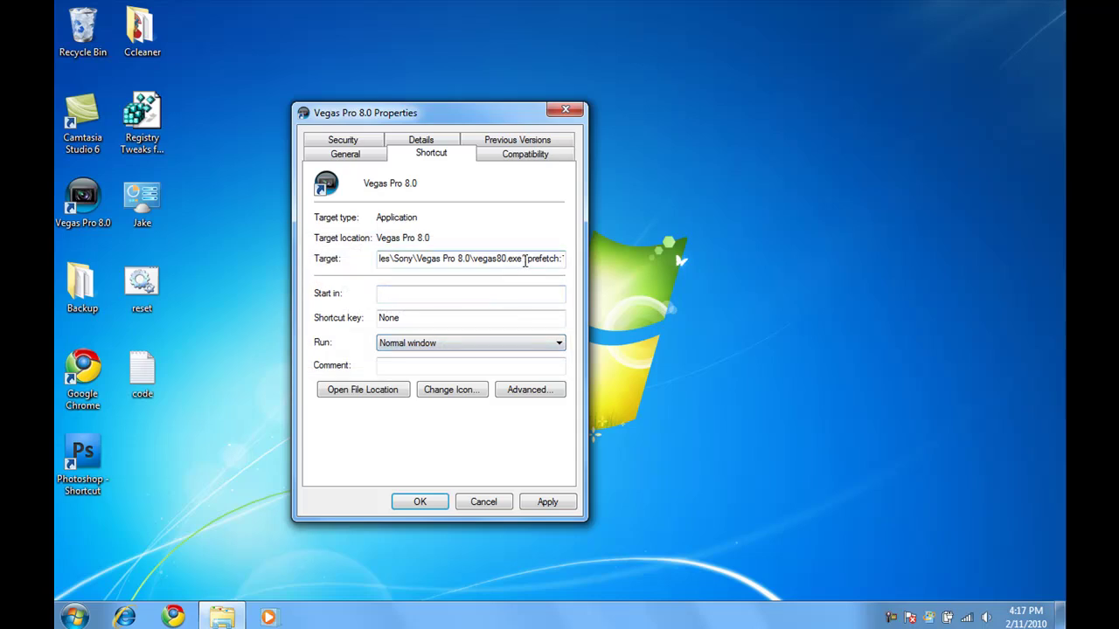
# Step: Check the prefetch:1 entry at the end of the shortcut's target and save the change with administrator permission
pyautogui.moveTo(525, 259); pyautogui.dragTo(684, 230)
pyautogui.press('Left')
pyautogui.press('Right')
pyautogui.press('Right')
pyautogui.press('Right')
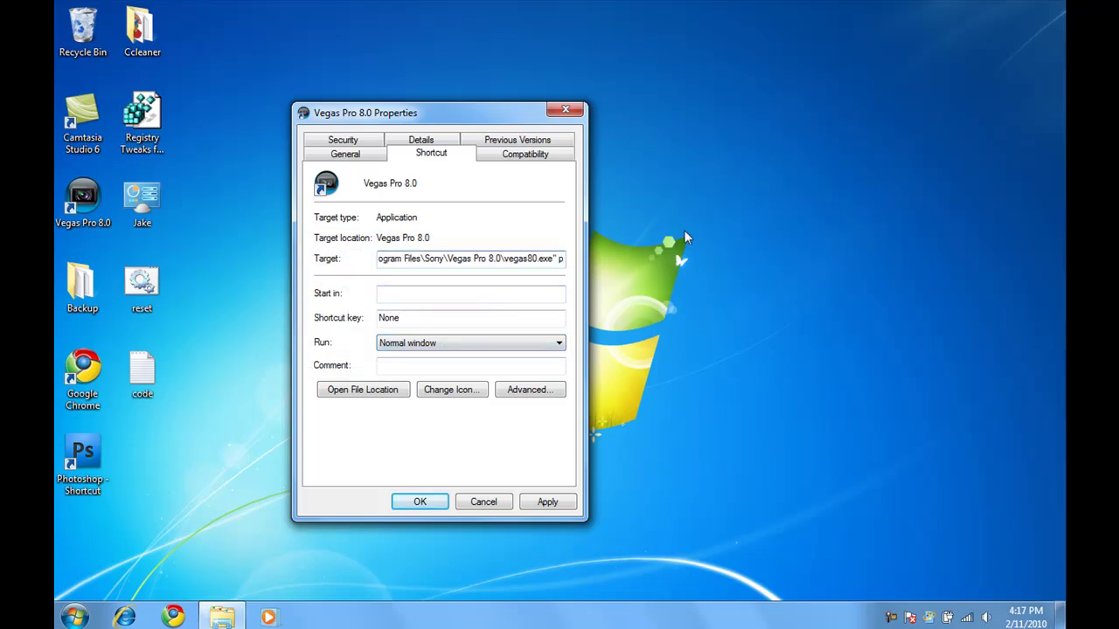
pyautogui.press('Right')
pyautogui.press('Right')
pyautogui.press('Right')
pyautogui.press('Right')
pyautogui.press('Right')
pyautogui.press('Right')
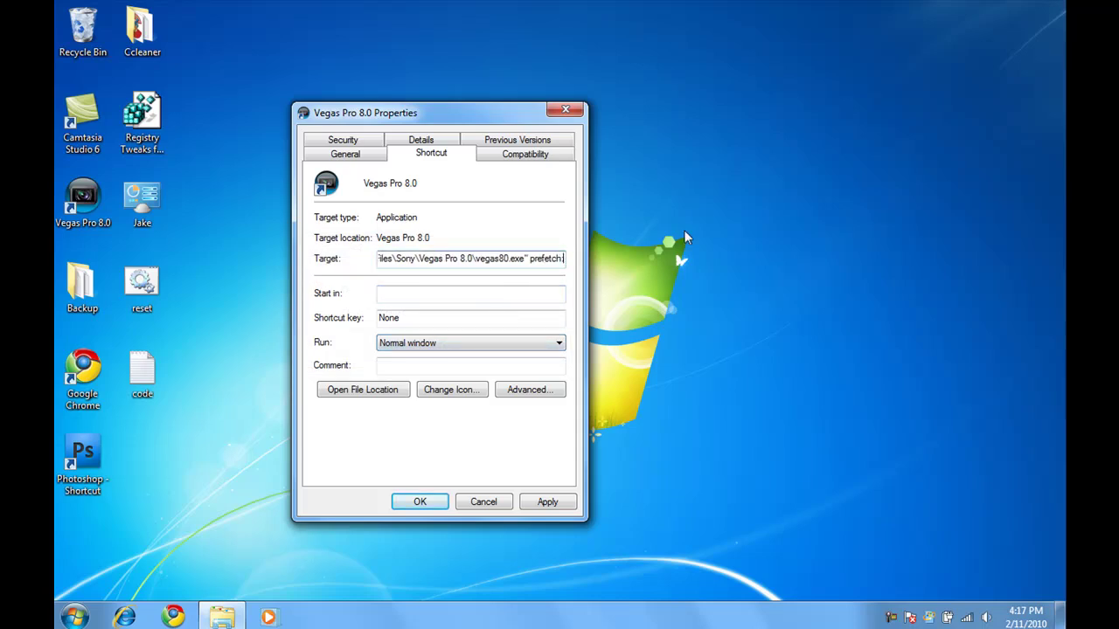
pyautogui.click(437, 500)
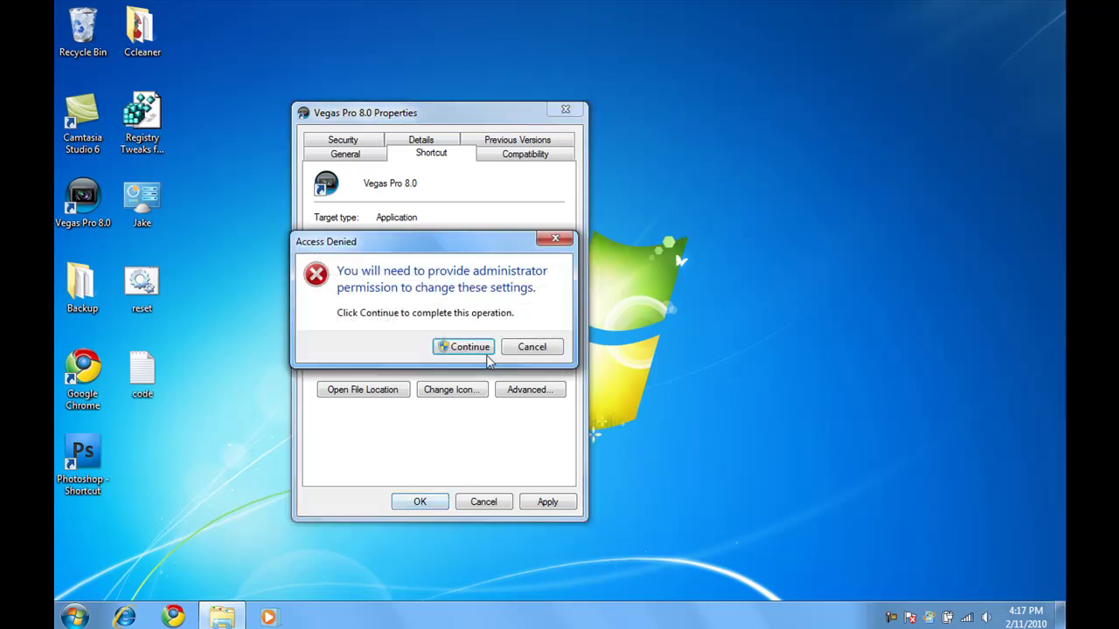
pyautogui.click(472, 347)
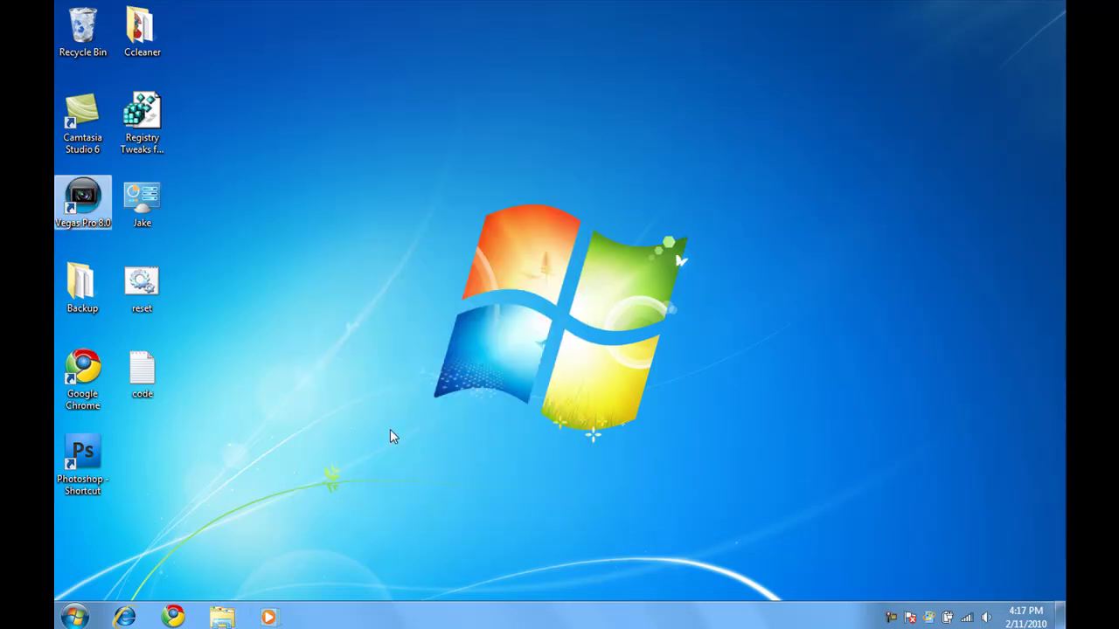